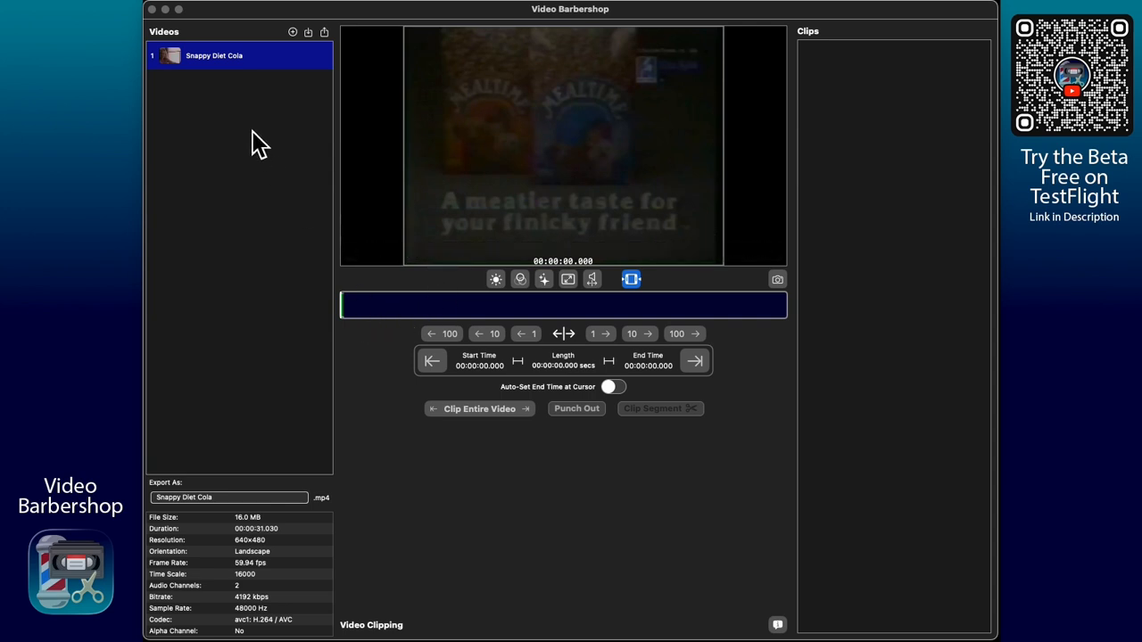
Set the working segment's start time to 00:00:00.487, in the black gap near the beginning of the video
{"action": "mouse_move", "coordinate": [456, 192]}
{"action": "left_click", "coordinate": [349, 309]}
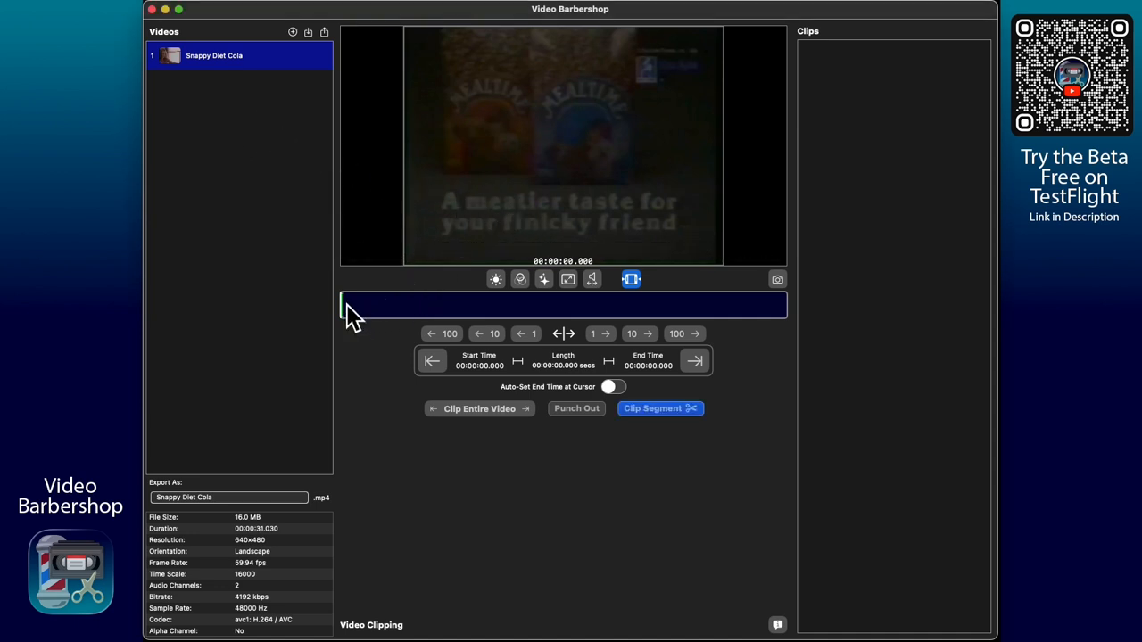
{"action": "mouse_move", "coordinate": [349, 309]}
{"action": "left_mouse_down"}
{"action": "mouse_move", "coordinate": [796, 308]}
{"action": "mouse_move", "coordinate": [348, 314]}
{"action": "left_mouse_up"}
{"action": "key", "text": "i"}
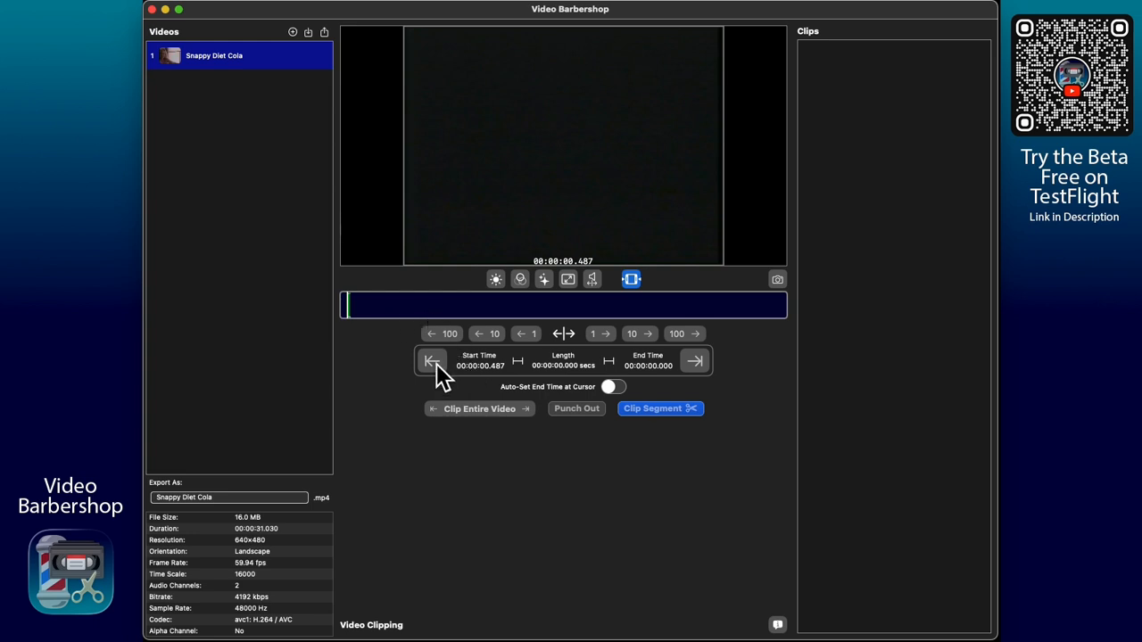
Set the working segment's end time to the very end of the video, 00:00:31.030
{"action": "left_click", "coordinate": [371, 308]}
{"action": "left_click", "coordinate": [408, 308]}
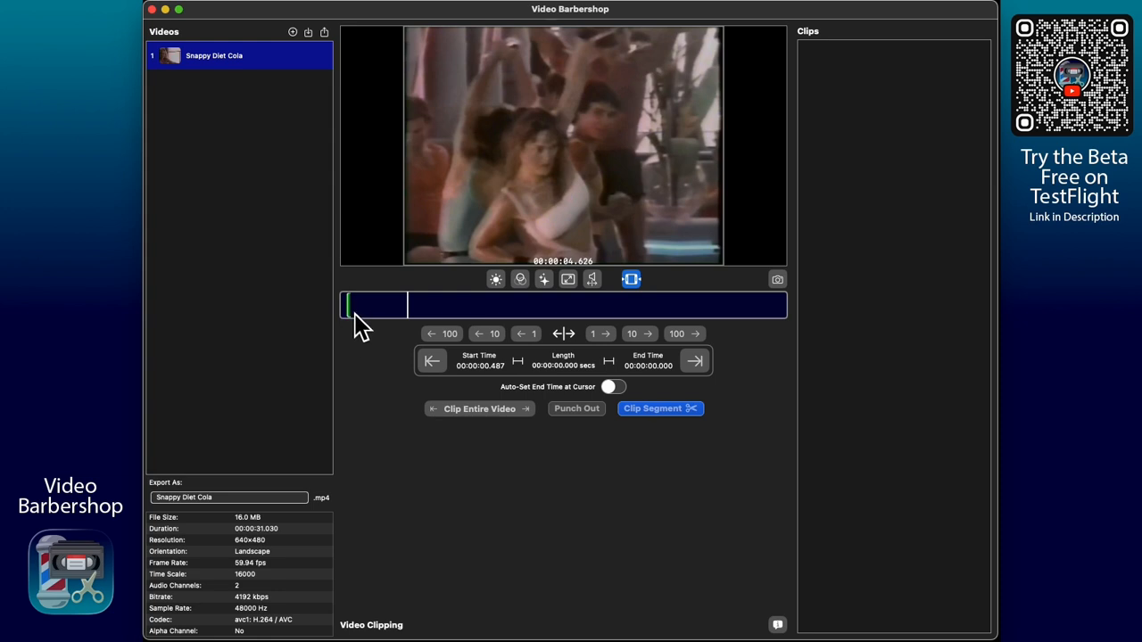
{"action": "left_click_drag", "start_coordinate": [402, 308], "coordinate": [807, 320]}
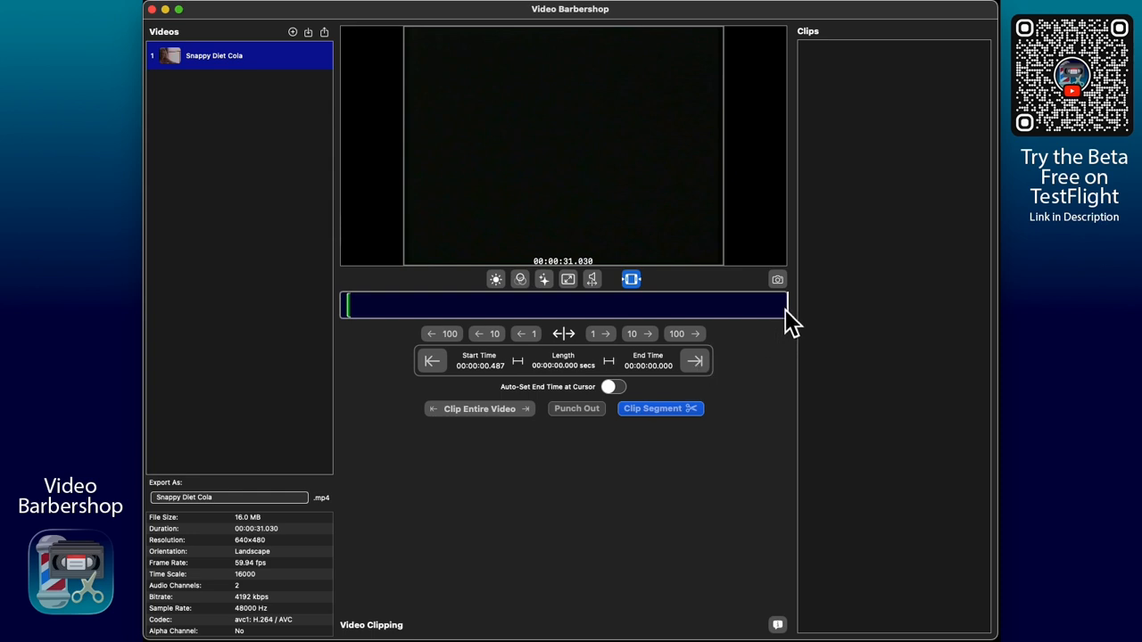
{"action": "left_click", "coordinate": [703, 362]}
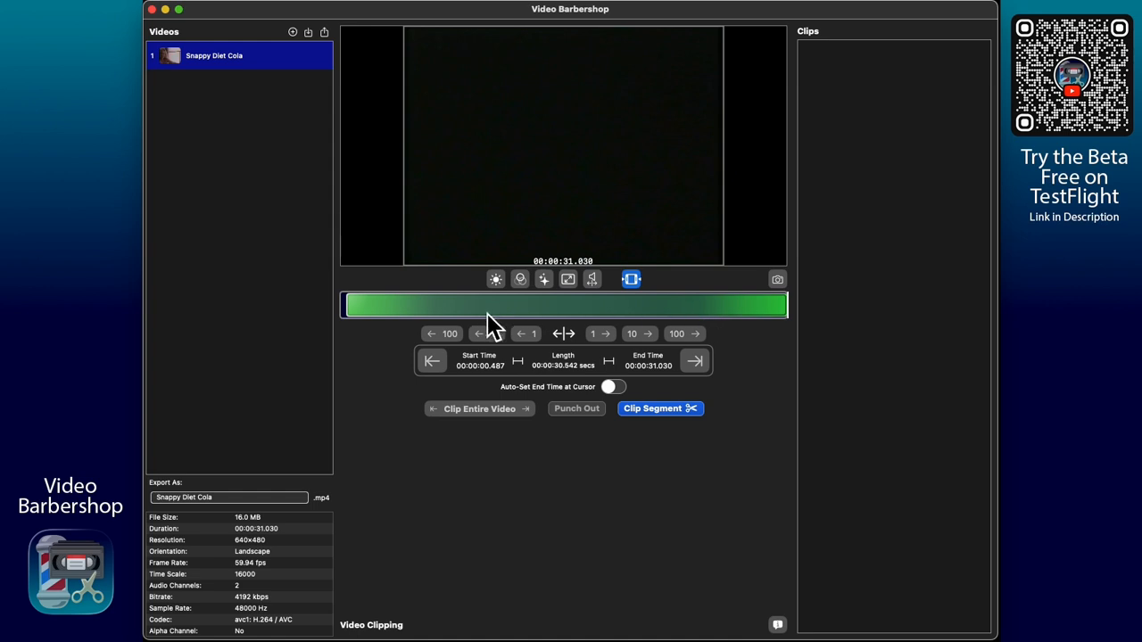
Shorten the working segment by setting its end time to 00:00:30.030, and readjust it to 00:00:30.115
{"action": "left_click", "coordinate": [776, 312]}
{"action": "left_click", "coordinate": [700, 361]}
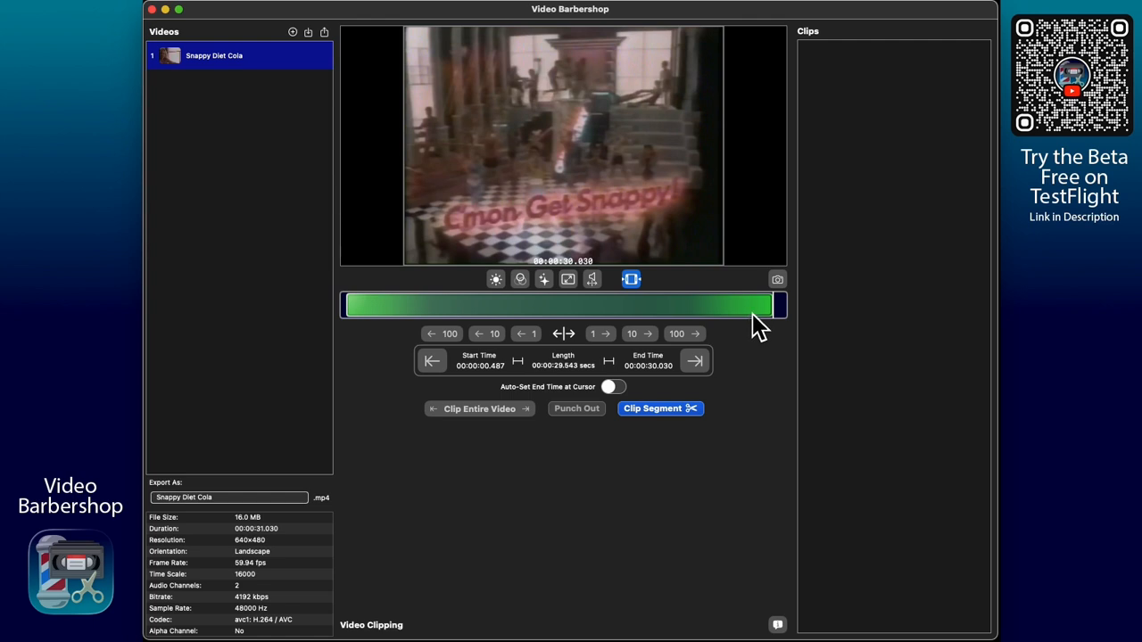
{"action": "scroll", "coordinate": [748, 309], "scroll_direction": "right", "scroll_amount": 1}
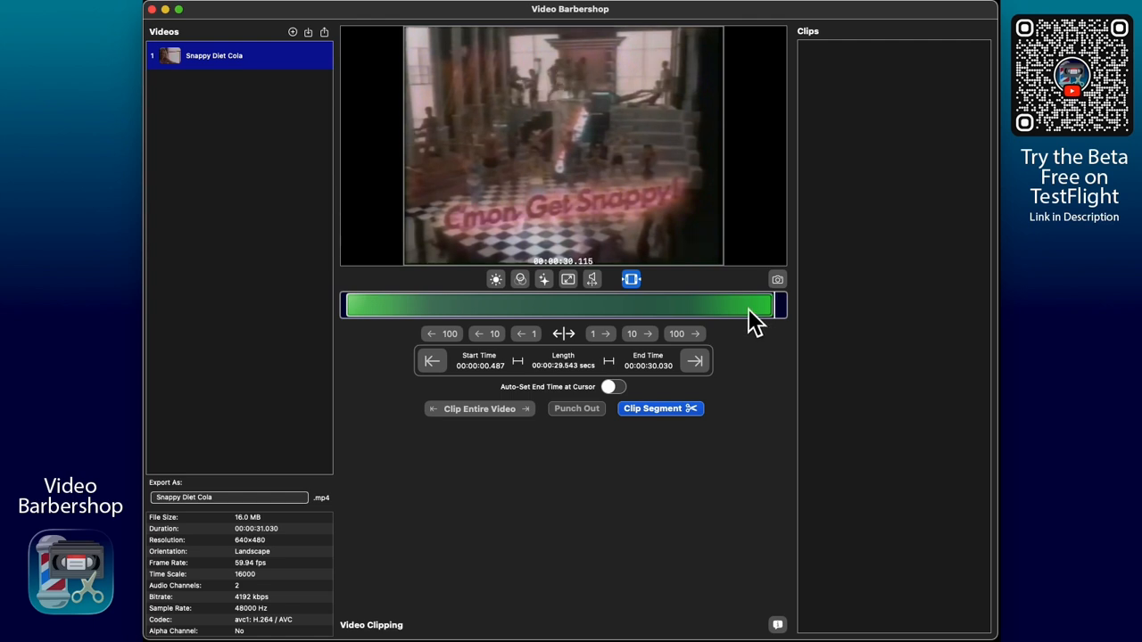
{"action": "left_click", "coordinate": [697, 364]}
Extend the segment's end time to 00:00:31.030 at the video's end and save the segment as a clip
{"action": "left_click_drag", "start_coordinate": [764, 314], "coordinate": [831, 310]}
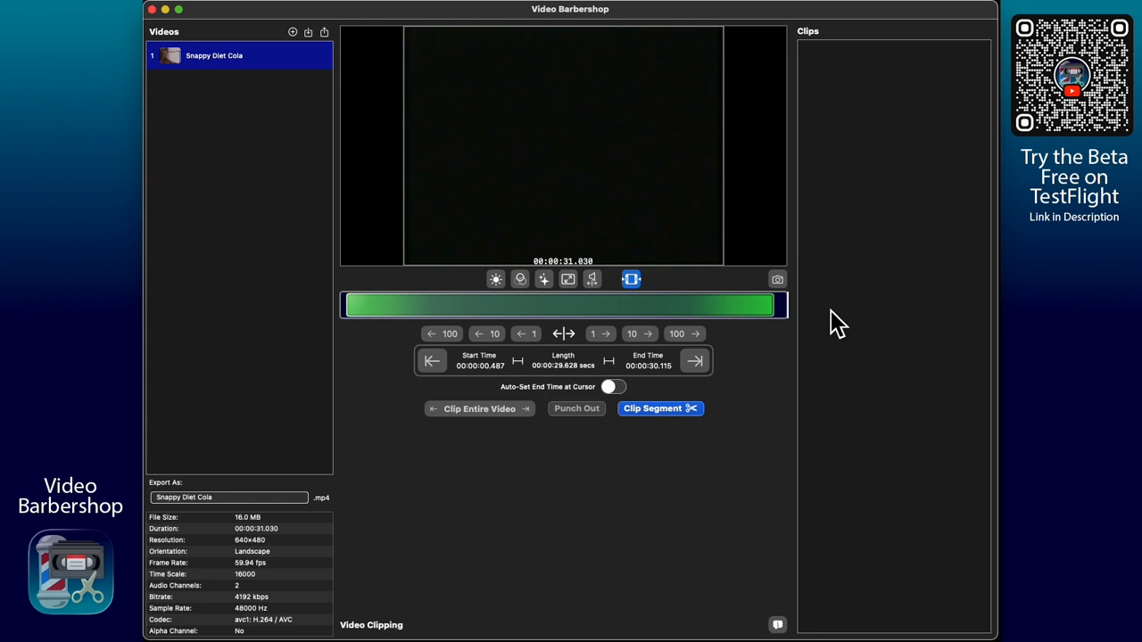
{"action": "key", "text": "o"}
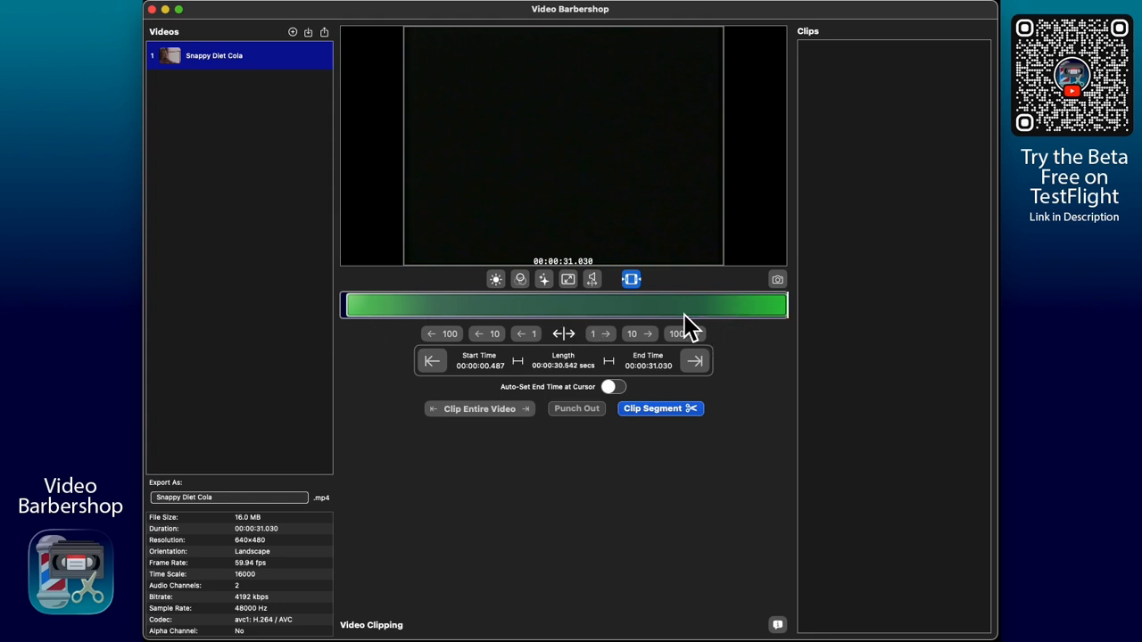
{"action": "left_click", "coordinate": [671, 420]}
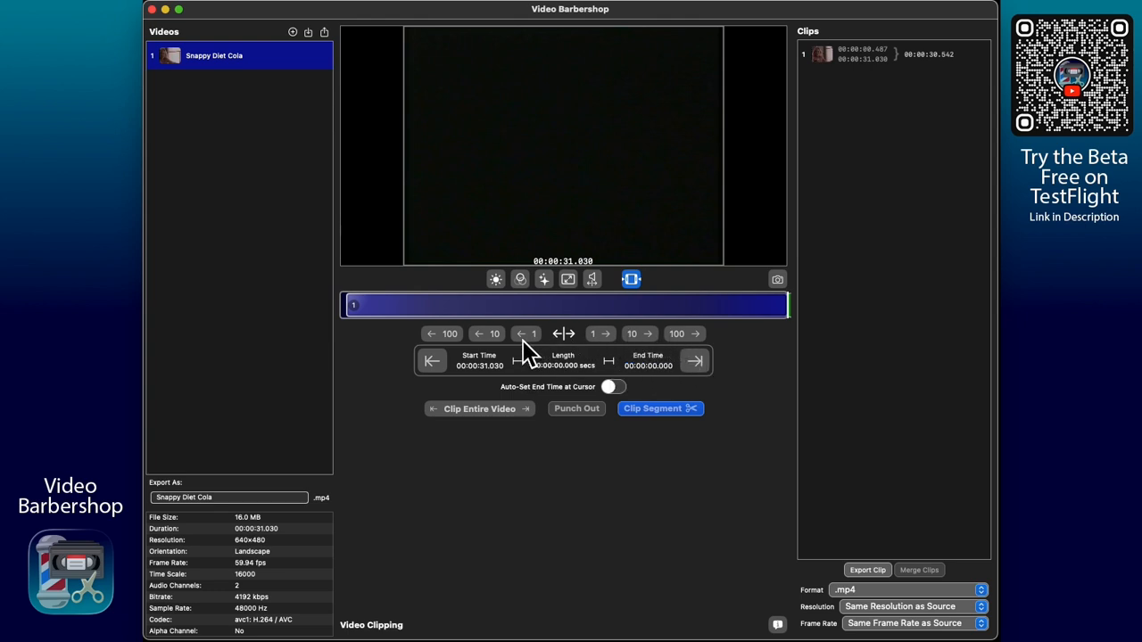
Step the playhead backward from the video's end in increments of 100, 10 and 1 frames
{"action": "left_click", "coordinate": [461, 338]}
{"action": "left_click", "coordinate": [457, 333]}
{"action": "left_click", "coordinate": [456, 333]}
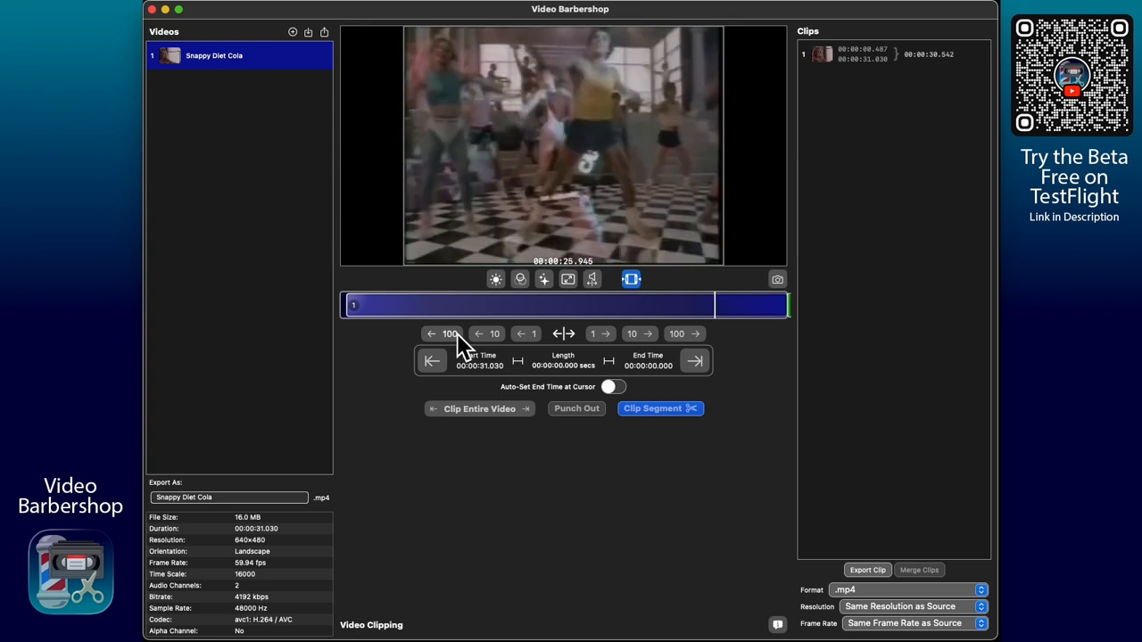
{"action": "left_click", "coordinate": [457, 333]}
{"action": "left_click", "coordinate": [457, 333]}
{"action": "left_click", "coordinate": [493, 336]}
{"action": "left_click", "coordinate": [491, 335]}
{"action": "left_click", "coordinate": [492, 335]}
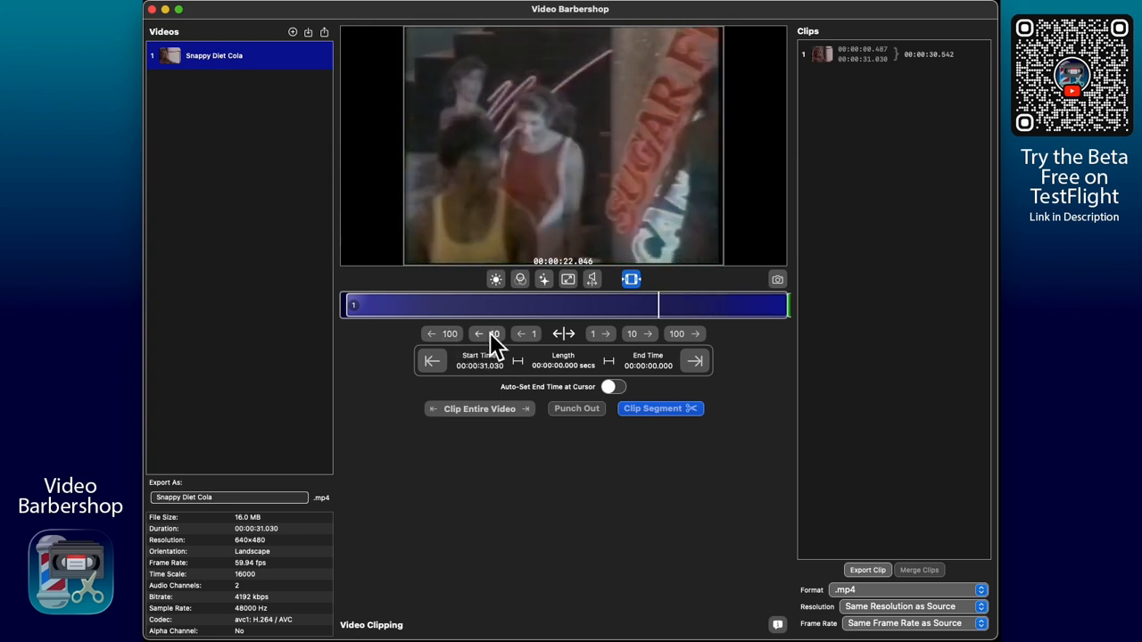
{"action": "left_click", "coordinate": [489, 332]}
{"action": "left_click", "coordinate": [526, 338]}
{"action": "left_click", "coordinate": [526, 338]}
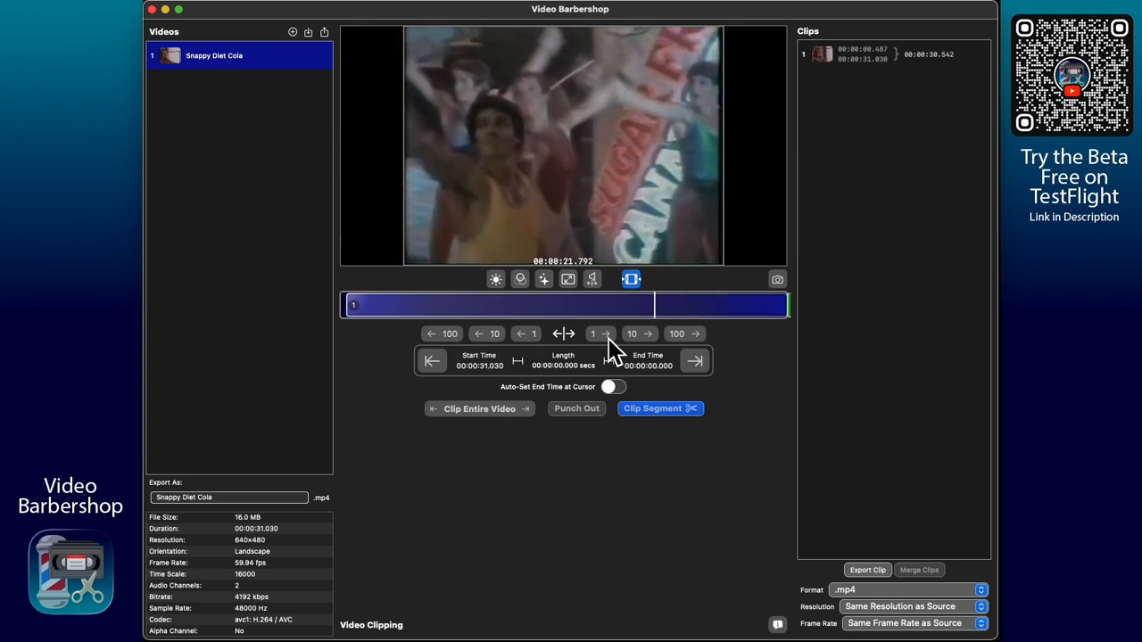
Step the playhead forward through the video in increments of 10 and 100 frames
{"action": "left_click", "coordinate": [643, 335]}
{"action": "left_click", "coordinate": [639, 332]}
{"action": "left_click", "coordinate": [638, 331]}
{"action": "left_click", "coordinate": [638, 331]}
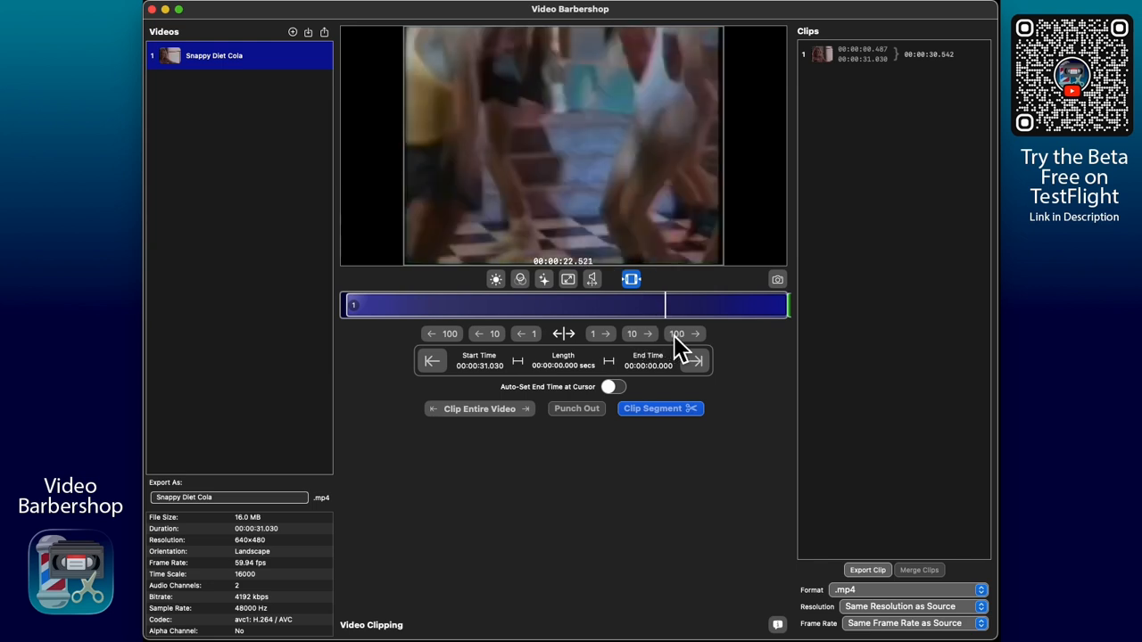
{"action": "left_click", "coordinate": [679, 336]}
{"action": "left_click", "coordinate": [679, 335]}
{"action": "left_click", "coordinate": [678, 335]}
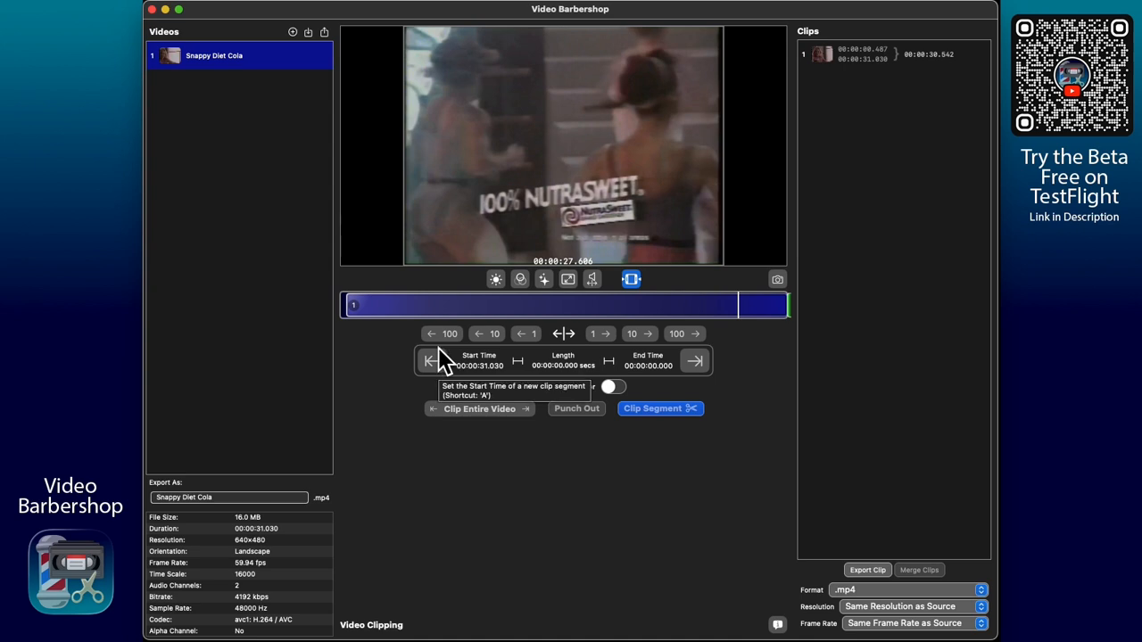
Read the Video Clipping help on defining clip segments and keyboard shortcuts, and close it
{"action": "left_click", "coordinate": [779, 626]}
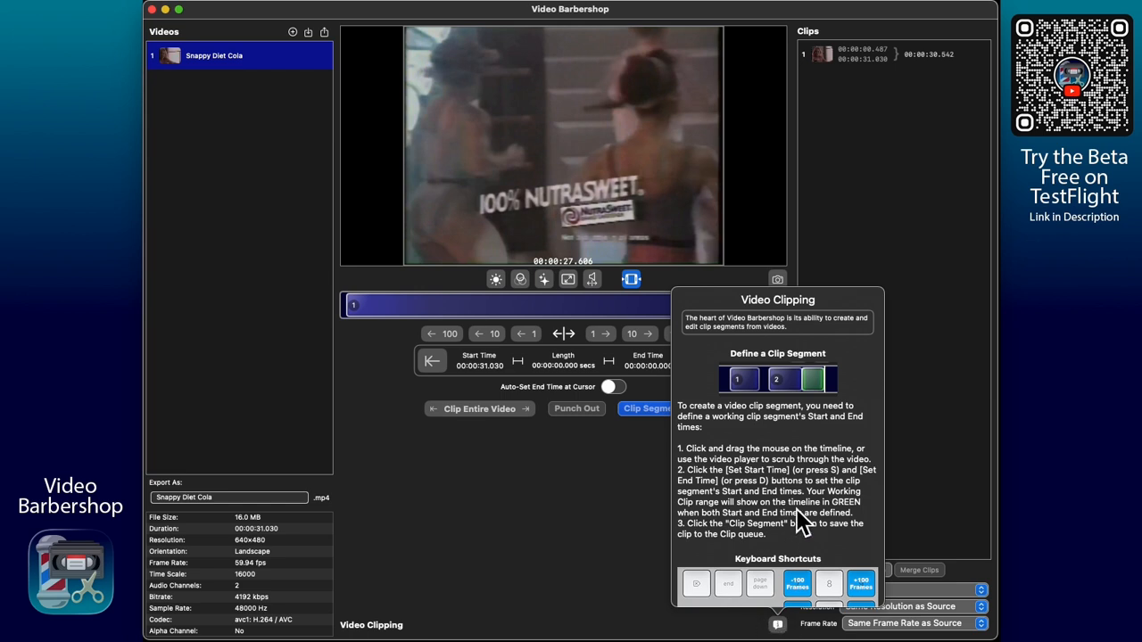
{"action": "scroll", "coordinate": [796, 509], "scroll_direction": "down", "scroll_amount": 5}
{"action": "scroll", "coordinate": [794, 506], "scroll_direction": "down", "scroll_amount": 3}
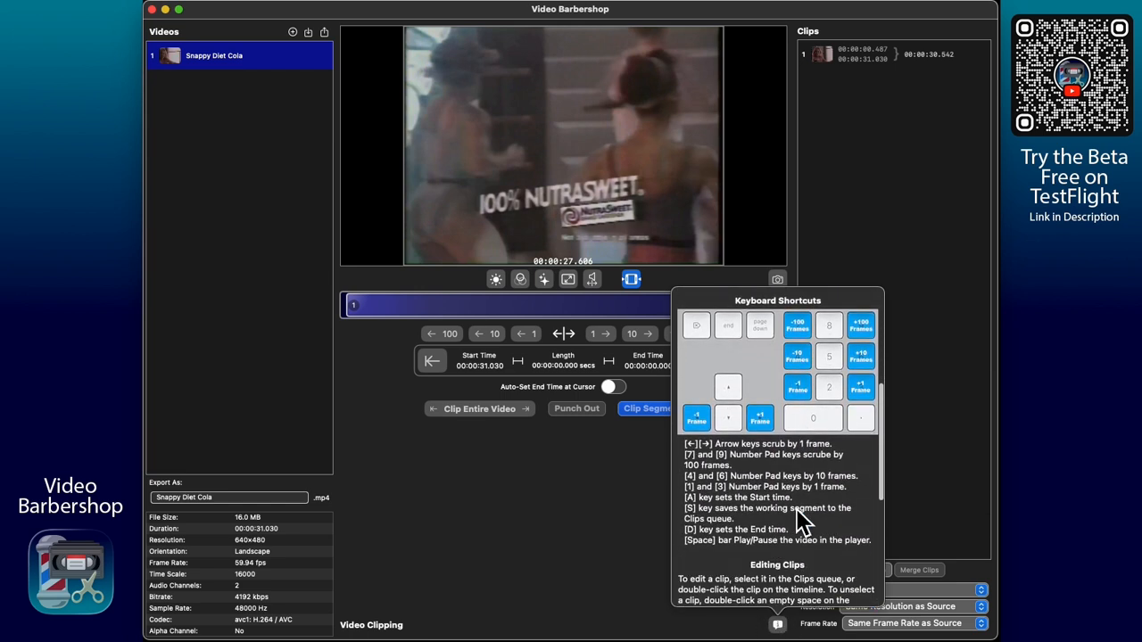
{"action": "scroll", "coordinate": [795, 509], "scroll_direction": "up", "scroll_amount": 1}
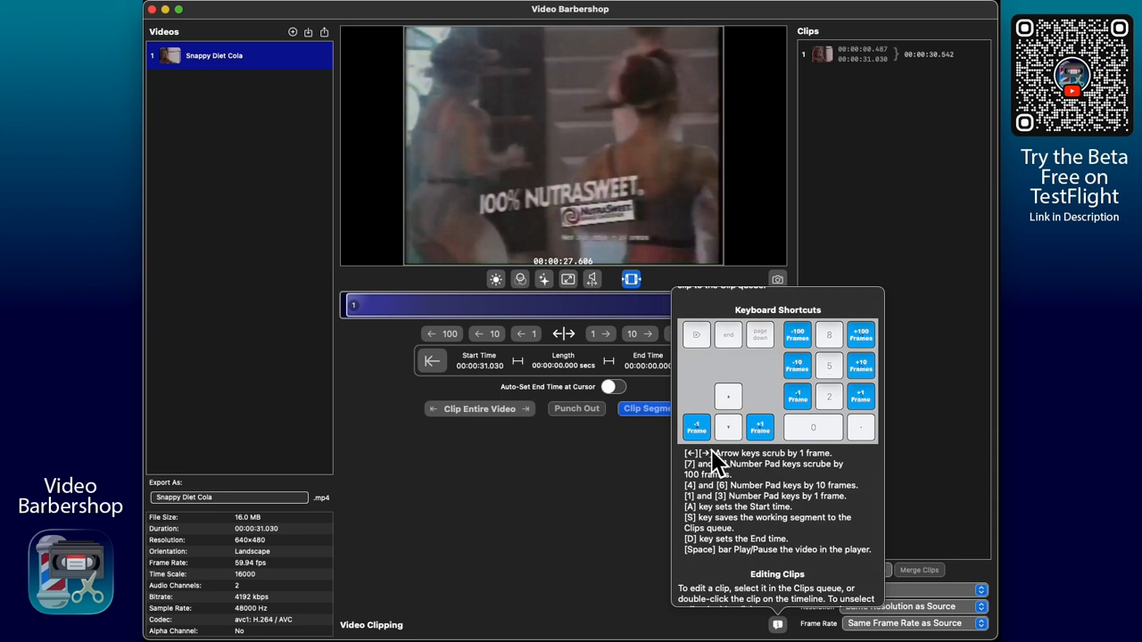
{"action": "left_click", "coordinate": [637, 459]}
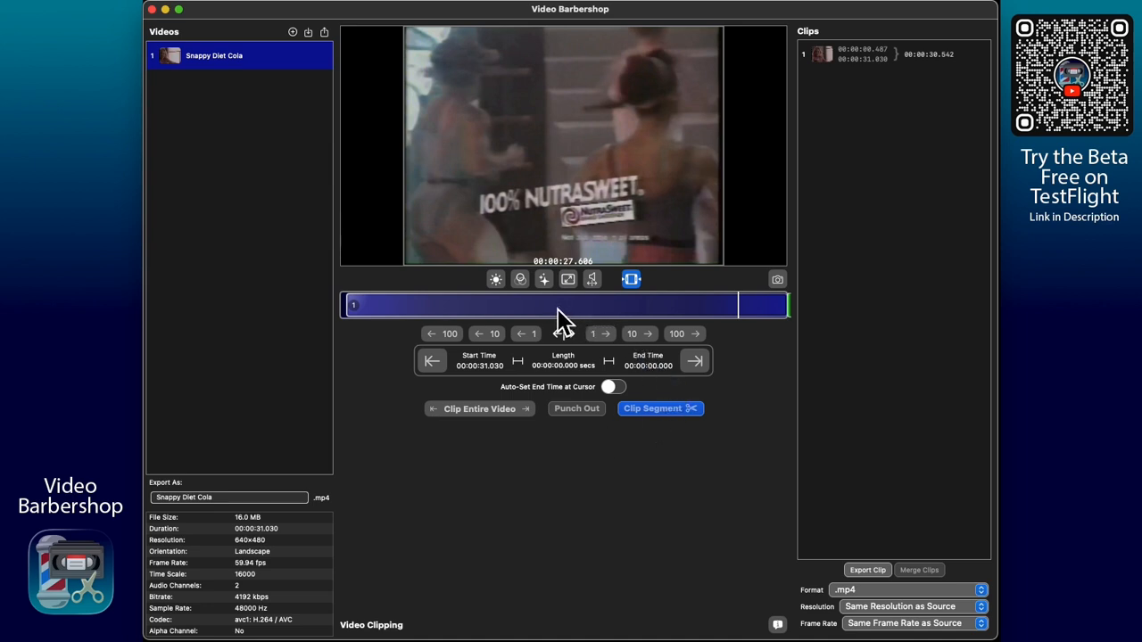
Create three more clips on the timeline: 00:00:04.262 to 00:00:08.057, 00:00:11.071 to 00:00:19.049, and 00:00:21.529 to 00:00:28.387
{"action": "left_click_drag", "start_coordinate": [556, 314], "coordinate": [405, 312]}
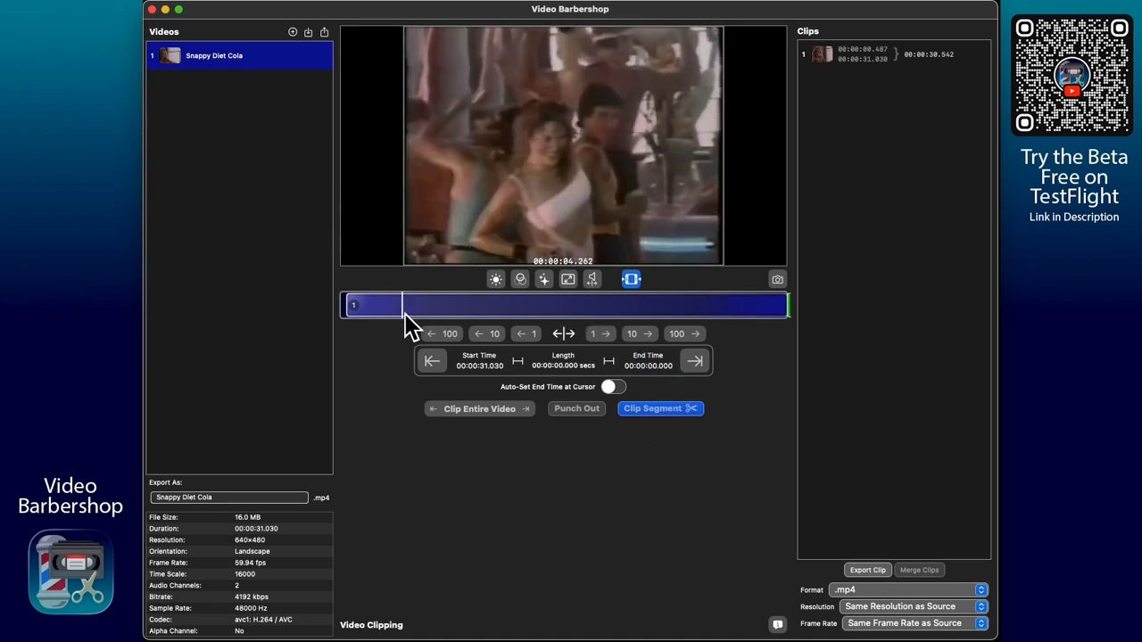
{"action": "left_click", "coordinate": [462, 308]}
{"action": "left_click", "coordinate": [504, 307]}
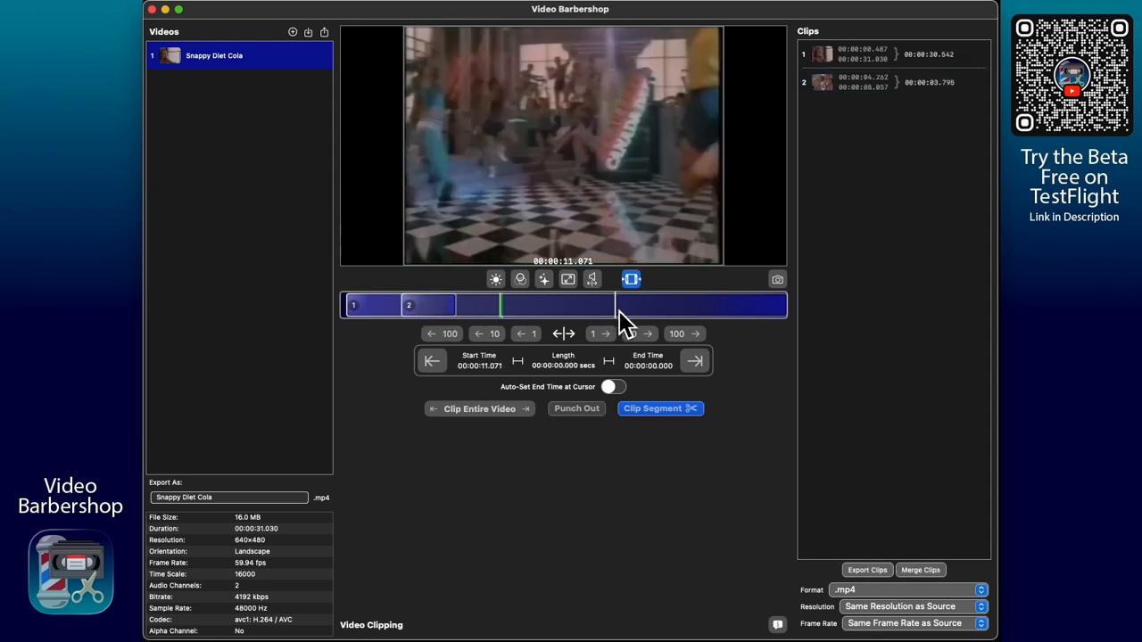
{"action": "left_click", "coordinate": [615, 310]}
{"action": "left_click", "coordinate": [653, 309]}
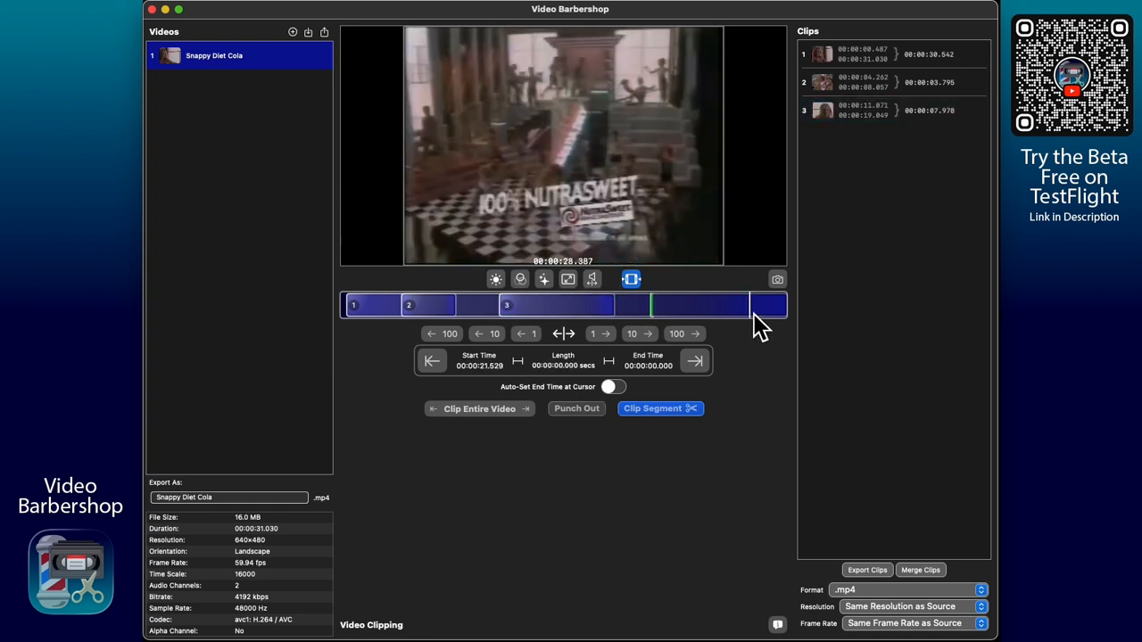
{"action": "left_click", "coordinate": [754, 314]}
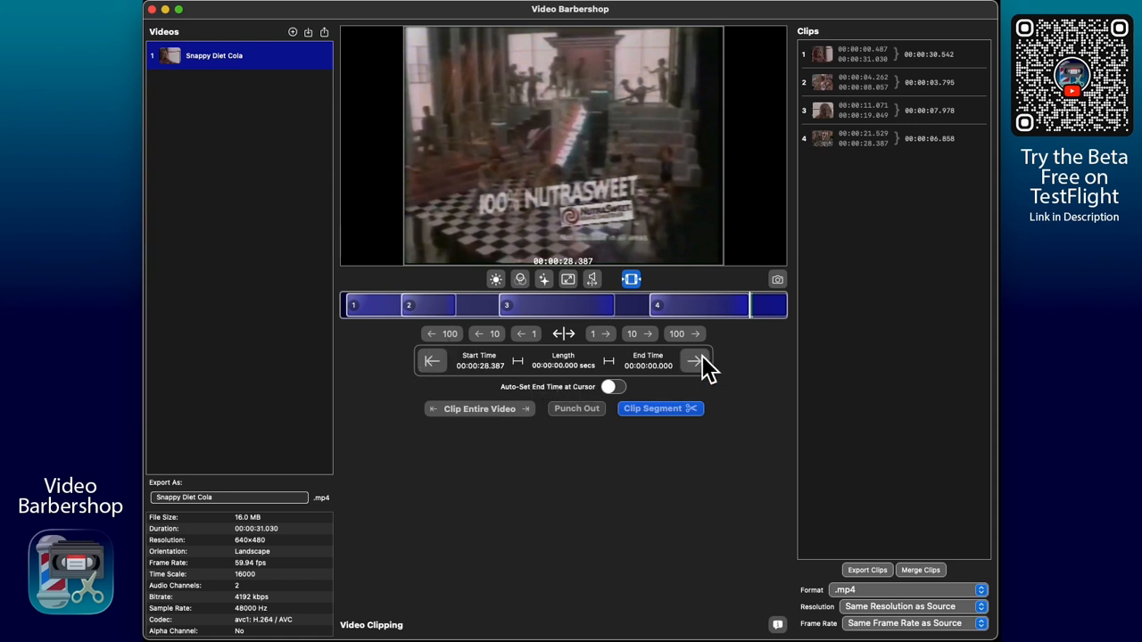
Delete all four clips from the clip queue
{"action": "mouse_move", "coordinate": [918, 120]}
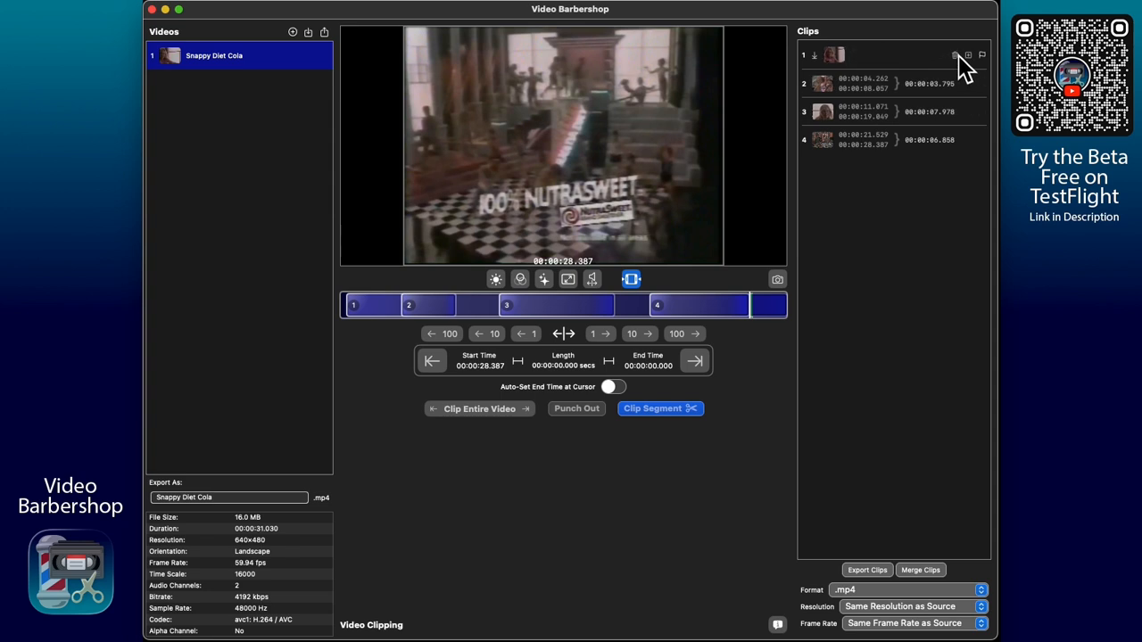
{"action": "left_click", "coordinate": [958, 57]}
{"action": "left_click", "coordinate": [958, 57]}
{"action": "left_click", "coordinate": [958, 57]}
{"action": "left_click", "coordinate": [958, 57]}
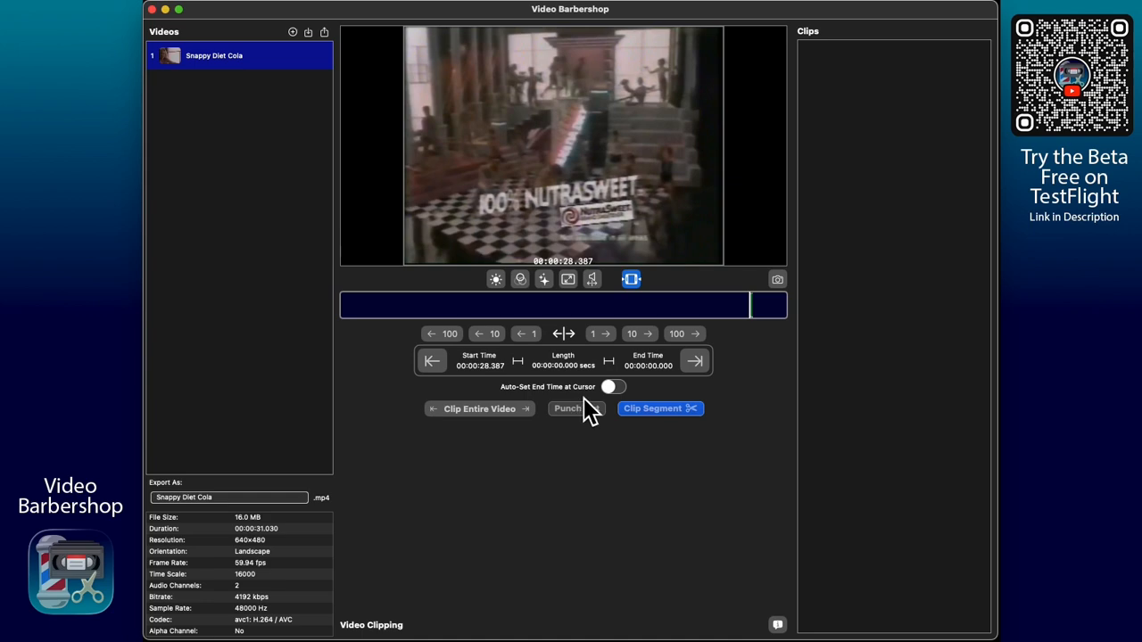
Define a segment from 00:00:01.988 to 00:00:07.755 and save it as a clip
{"action": "mouse_move", "coordinate": [579, 310]}
{"action": "left_mouse_down"}
{"action": "mouse_move", "coordinate": [373, 314]}
{"action": "mouse_move", "coordinate": [455, 309]}
{"action": "left_mouse_up"}
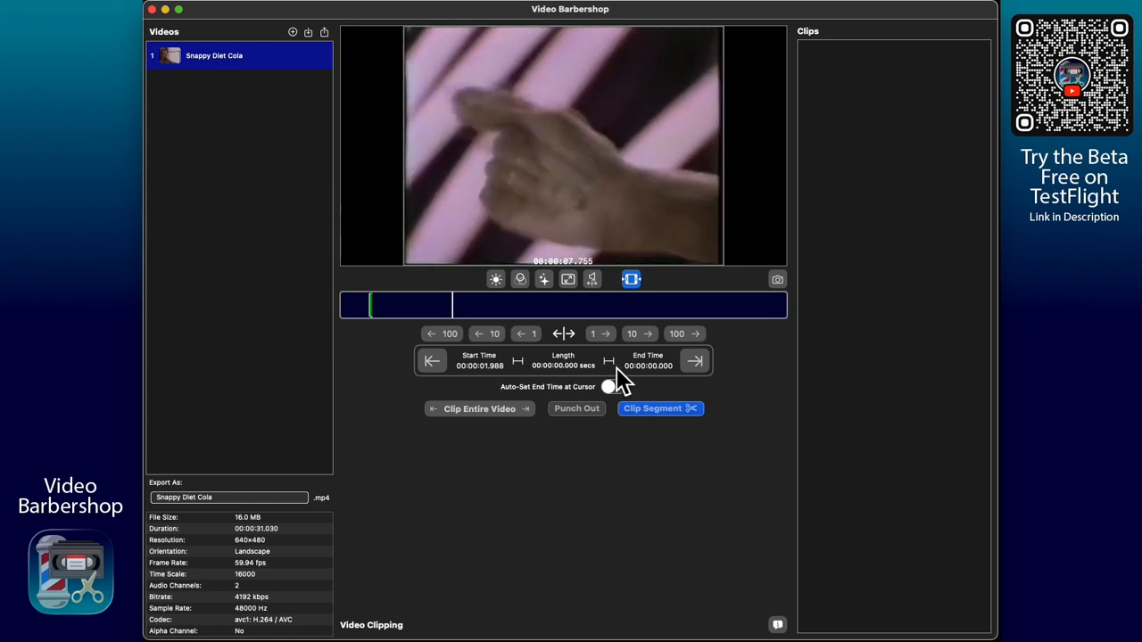
{"action": "left_click", "coordinate": [695, 361]}
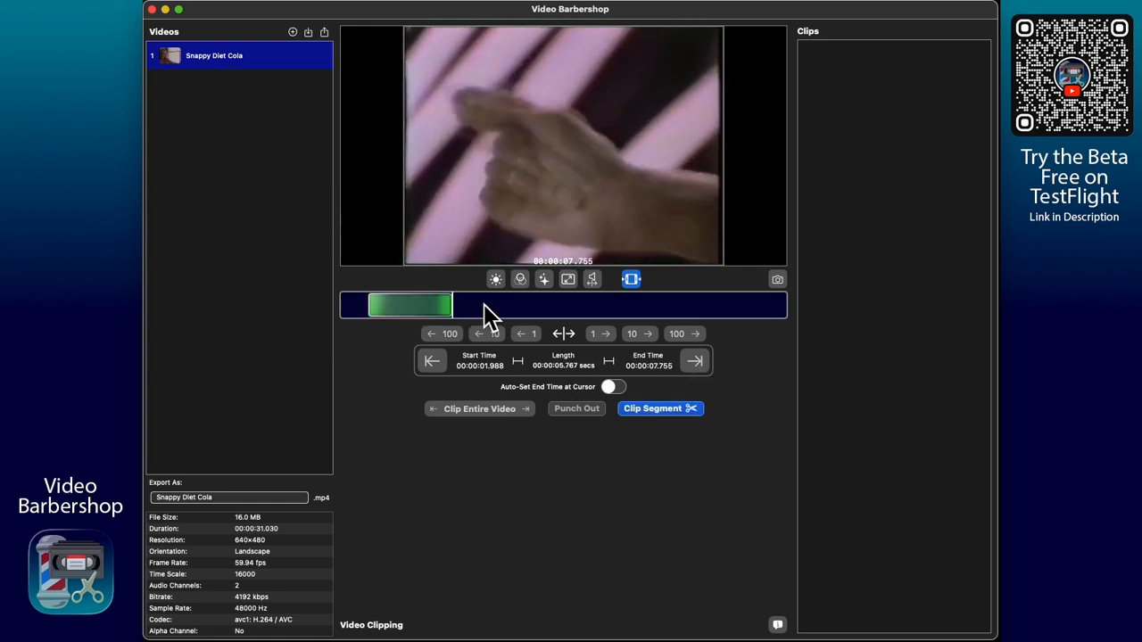
{"action": "mouse_move", "coordinate": [482, 311]}
{"action": "left_mouse_down"}
{"action": "mouse_move", "coordinate": [509, 310]}
{"action": "mouse_move", "coordinate": [482, 310]}
{"action": "left_mouse_up"}
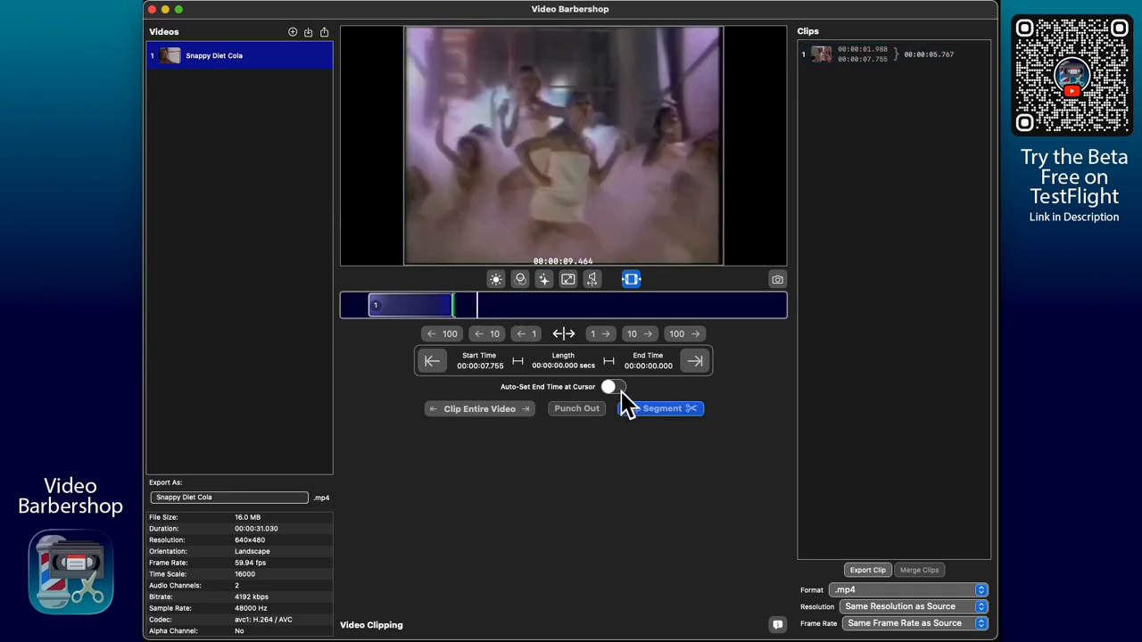
Enable automatic end time at the cursor and save a clip from 00:00:07.755 to 00:00:19.272
{"action": "left_click", "coordinate": [616, 387]}
{"action": "left_click", "coordinate": [479, 309]}
{"action": "left_click_drag", "start_coordinate": [478, 310], "coordinate": [705, 310]}
{"action": "scroll", "coordinate": [705, 311], "scroll_direction": "left", "scroll_amount": 10}
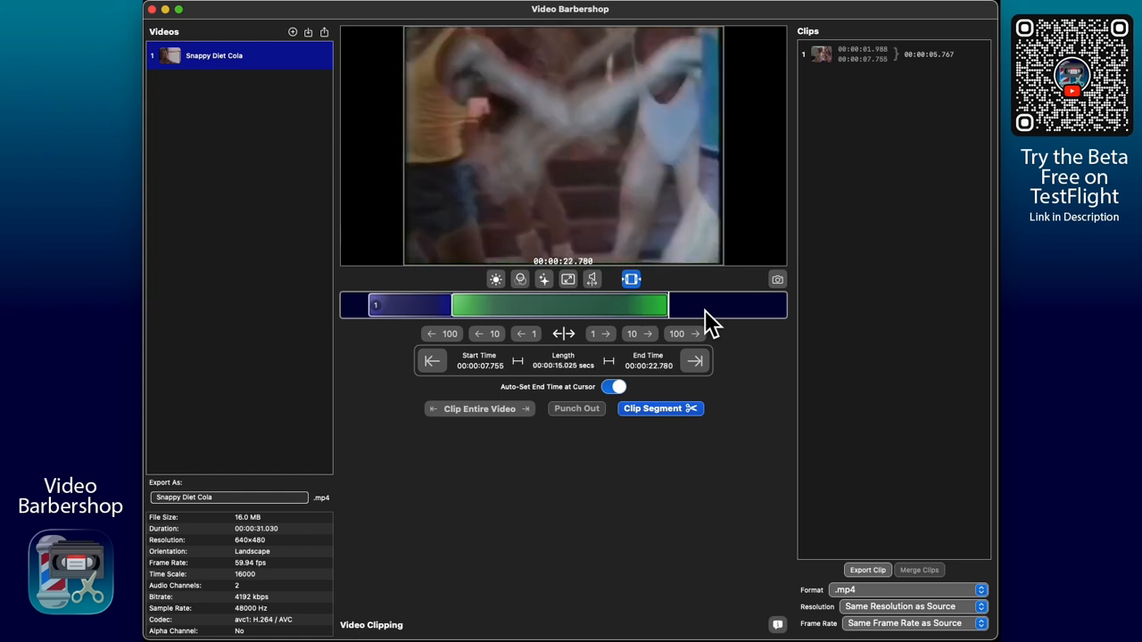
{"action": "scroll", "coordinate": [705, 311], "scroll_direction": "left", "scroll_amount": 2}
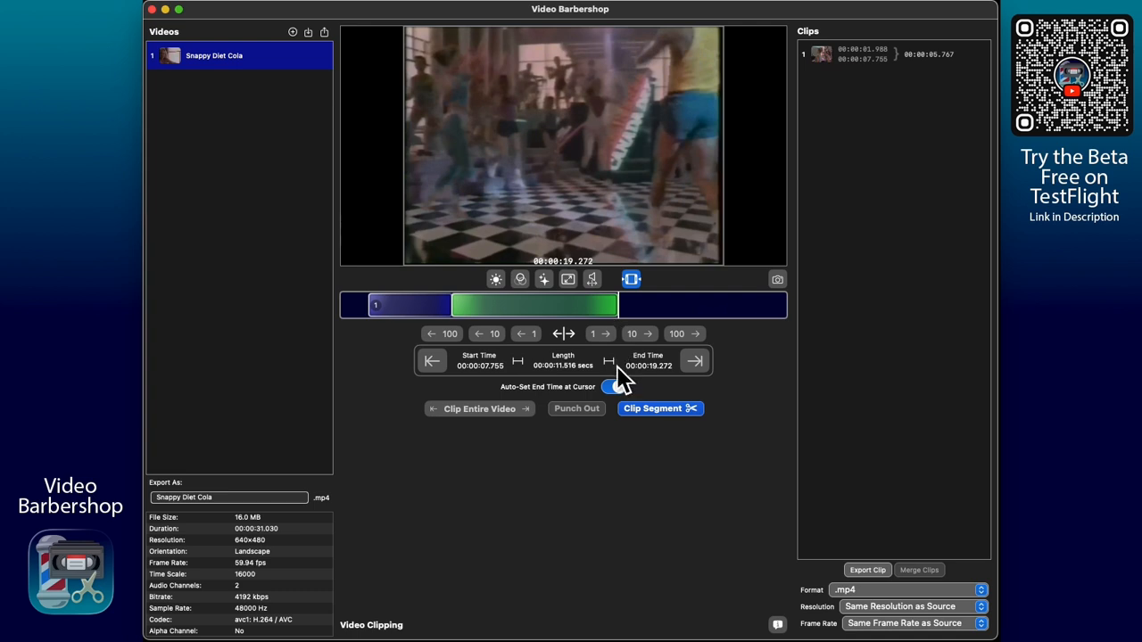
{"action": "key", "text": "Return"}
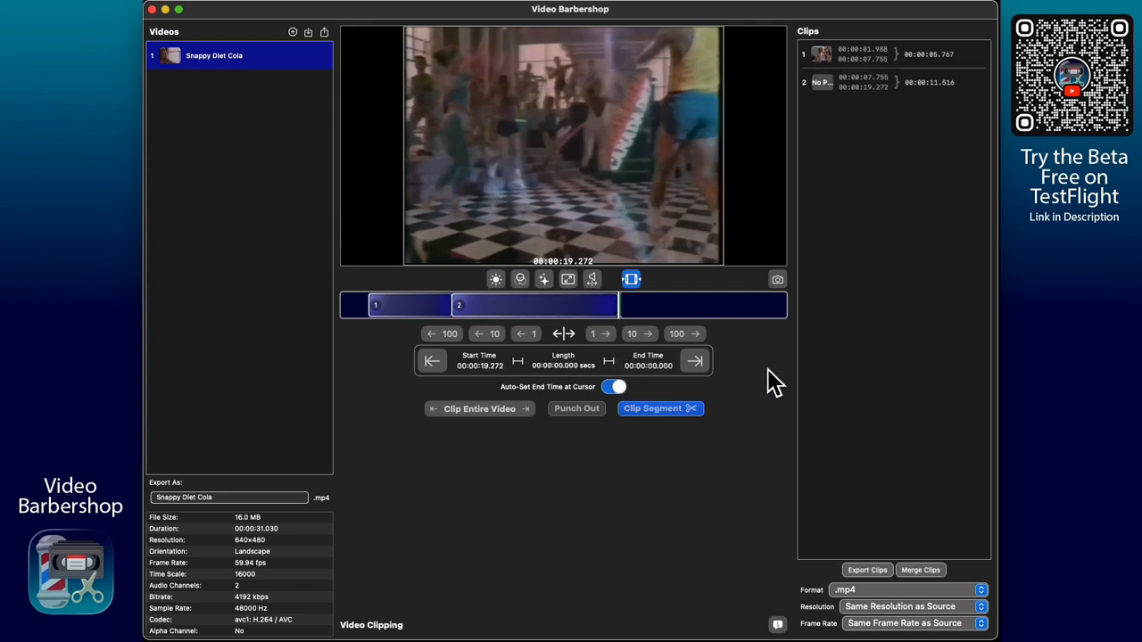
Save two more consecutive clips, one ending at 00:00:26.167 and the other at 00:00:29.412
{"action": "left_click_drag", "start_coordinate": [666, 312], "coordinate": [720, 309]}
{"action": "key", "text": "Return"}
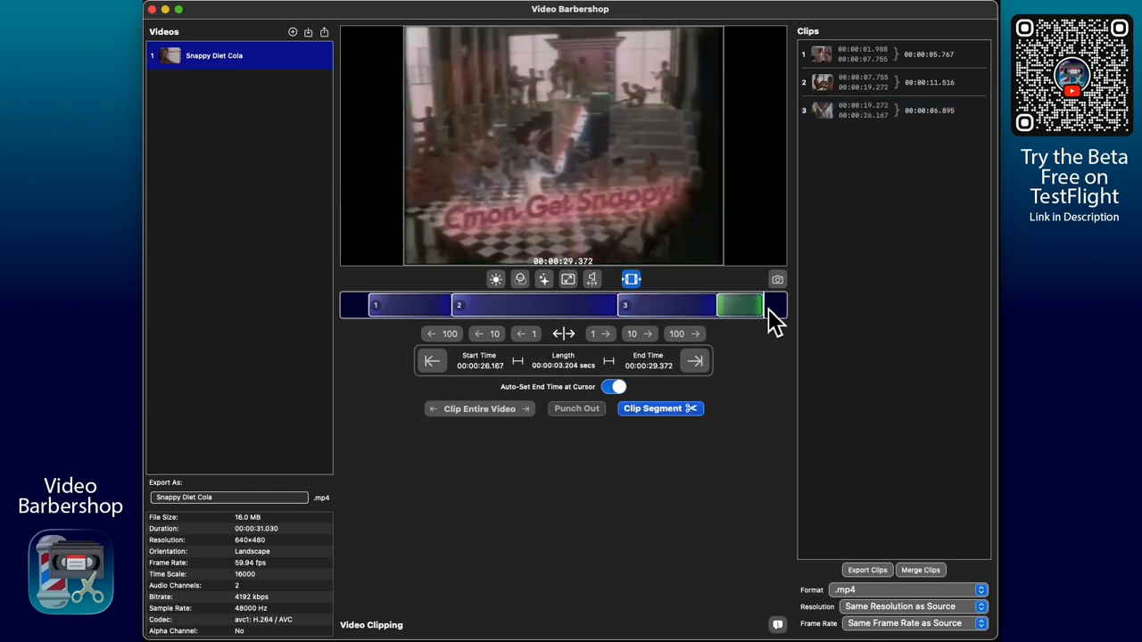
{"action": "key", "text": "Return"}
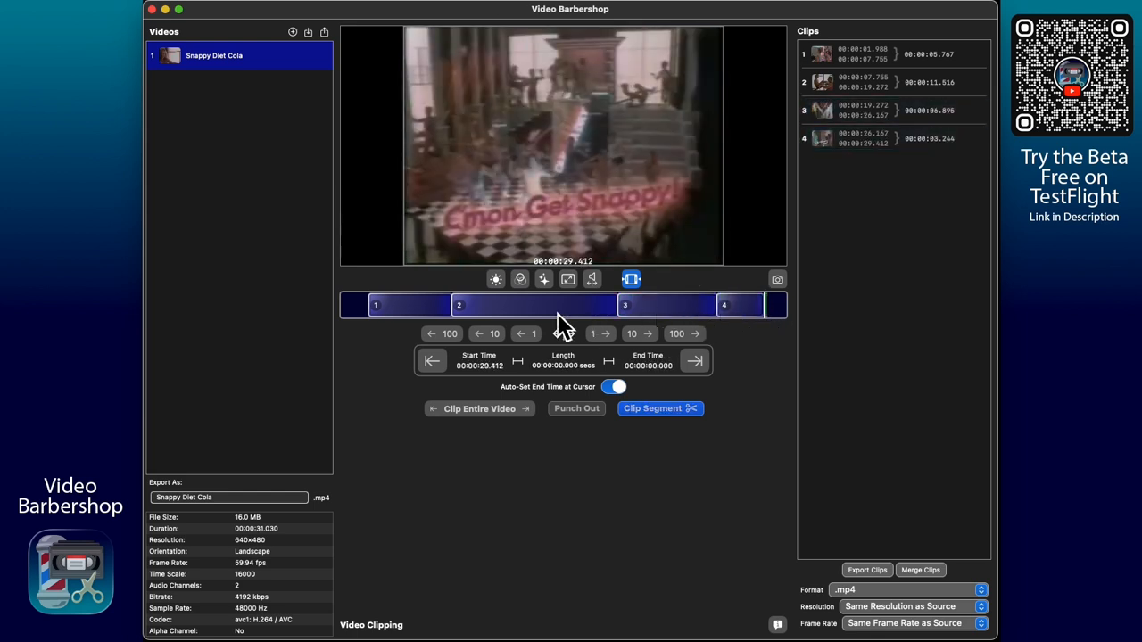
Define a segment from 00:00:00.477 to 00:00:01.276 and save it as a clip
{"action": "left_click", "coordinate": [351, 308]}
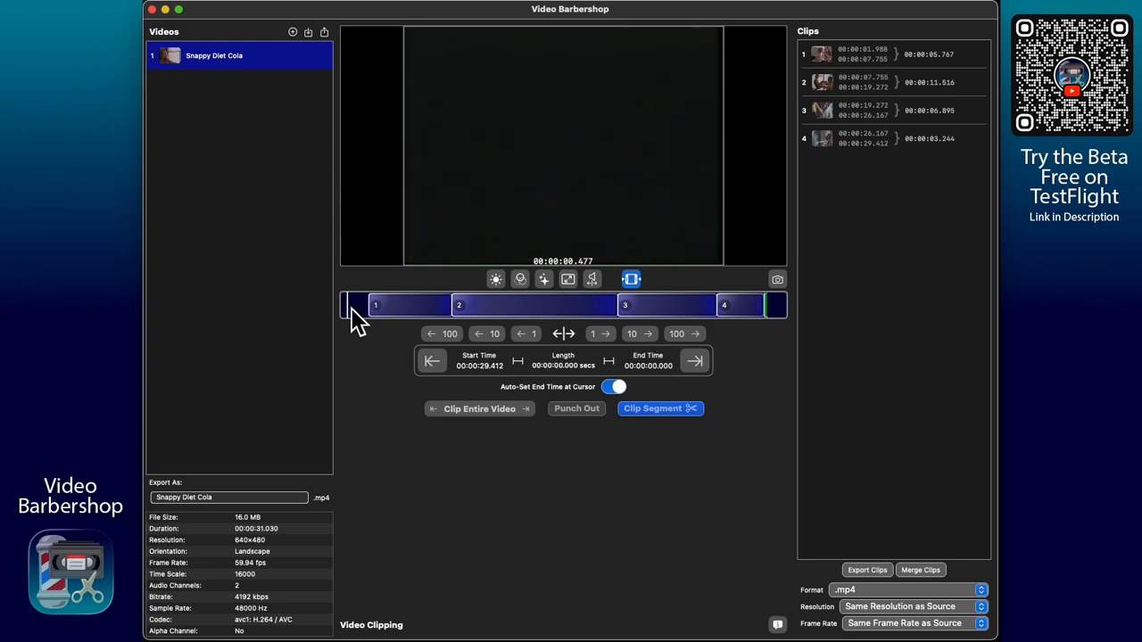
{"action": "key", "text": "i"}
{"action": "left_click", "coordinate": [360, 309]}
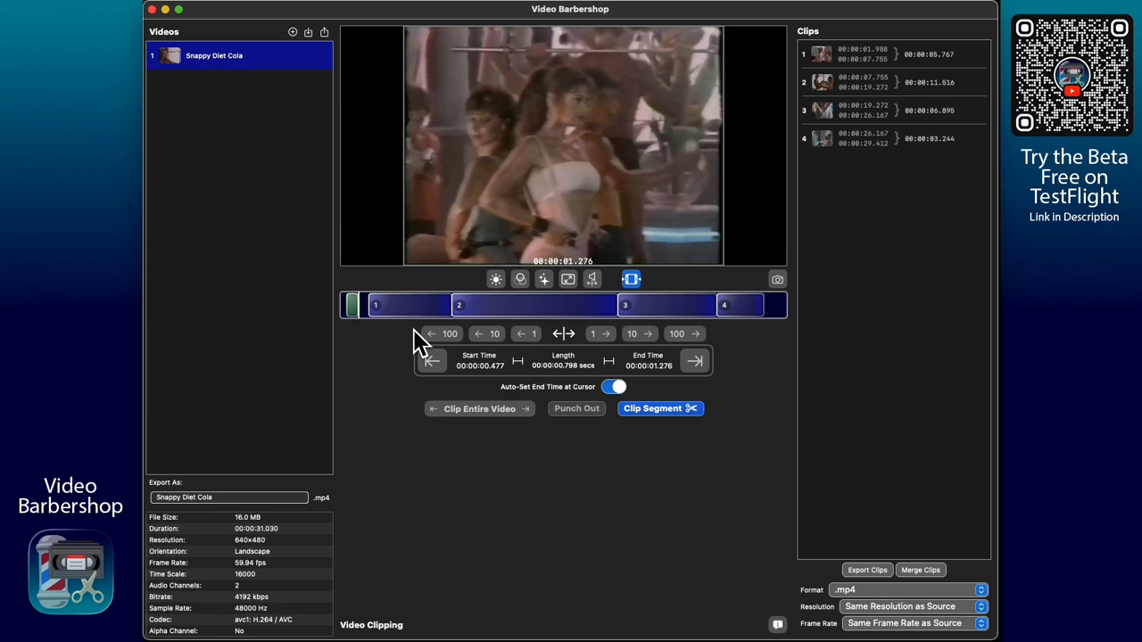
{"action": "key", "text": "Return"}
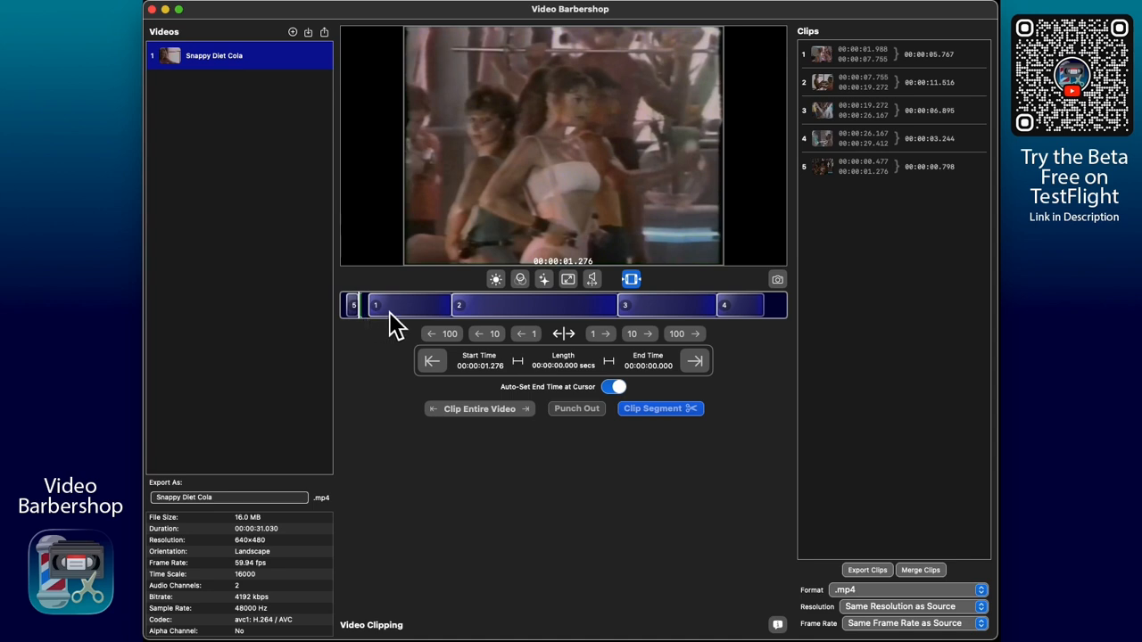
Save four consecutive clips from 00:00:01.276, ending at 00:00:07.889, 00:00:15.468, 00:00:24.921 and 00:00:31.030
{"action": "left_click_drag", "start_coordinate": [389, 311], "coordinate": [421, 312]}
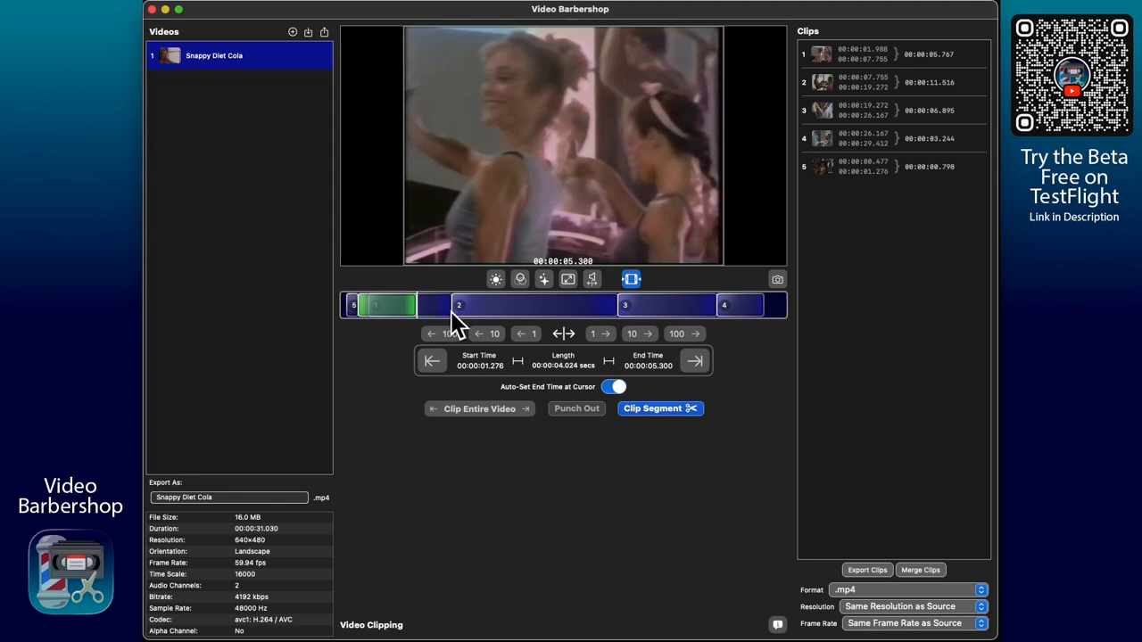
{"action": "left_click_drag", "start_coordinate": [443, 310], "coordinate": [791, 315]}
{"action": "key", "text": "Return"}
{"action": "key", "text": "Return"}
{"action": "key", "text": "Return"}
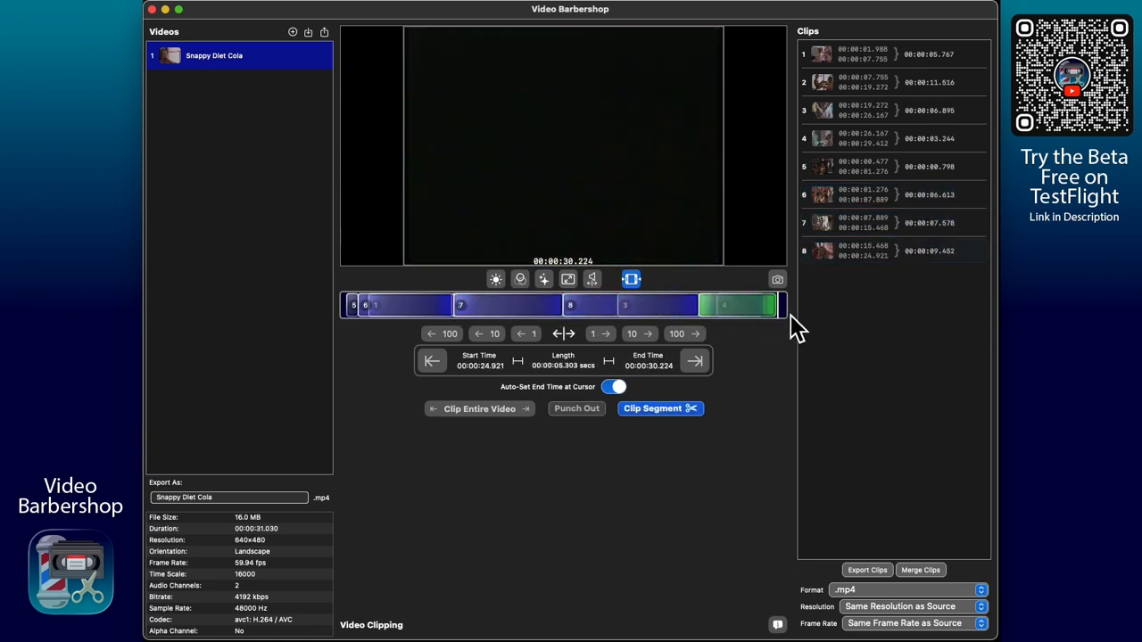
{"action": "key", "text": "Return"}
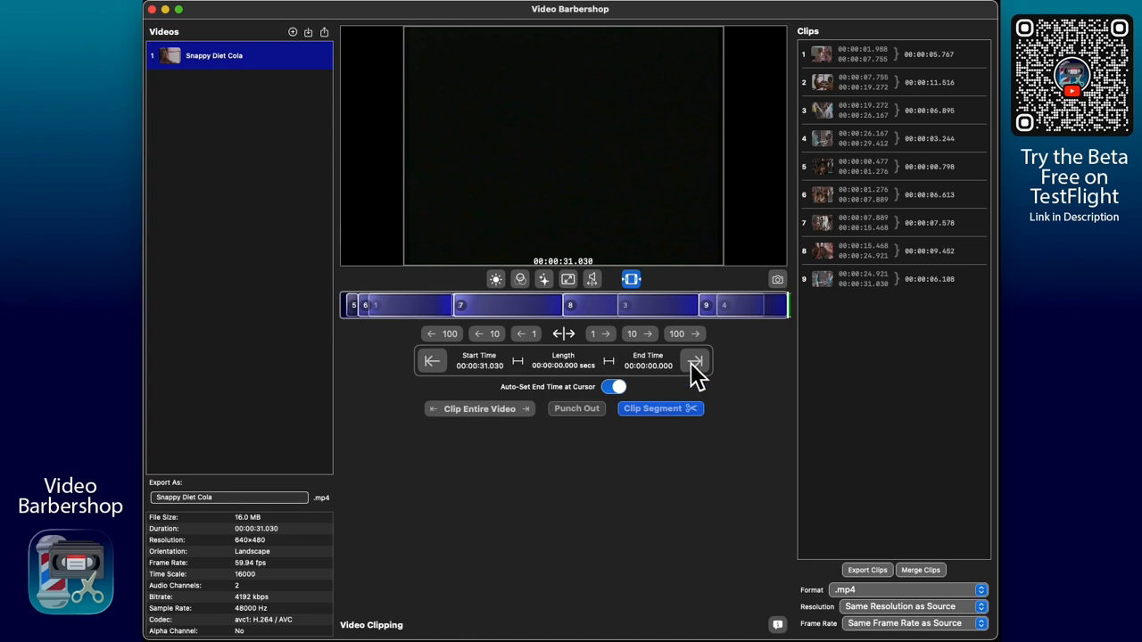
Disable automatic end time at the cursor and delete every clip except the last one, from 00:00:24.921 to 00:00:31.030
{"action": "left_click", "coordinate": [613, 388]}
{"action": "left_click", "coordinate": [953, 54]}
{"action": "left_click", "coordinate": [953, 55]}
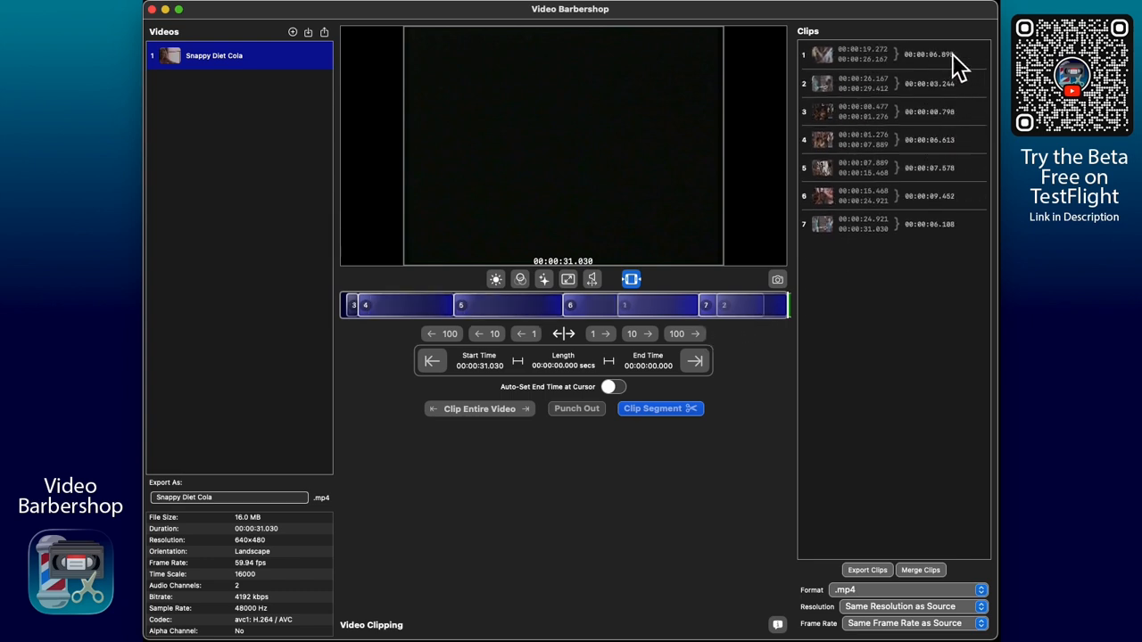
{"action": "left_click", "coordinate": [953, 55]}
{"action": "left_click", "coordinate": [952, 55]}
{"action": "left_click", "coordinate": [953, 55]}
{"action": "left_click", "coordinate": [953, 54]}
{"action": "left_click", "coordinate": [953, 54]}
{"action": "left_click", "coordinate": [952, 54]}
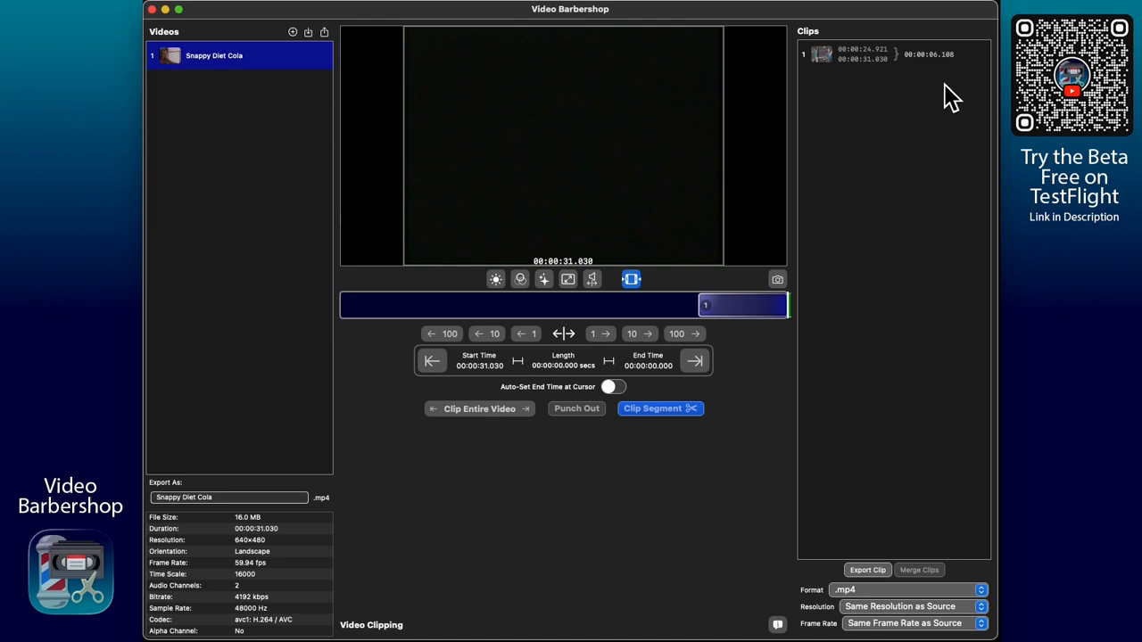
Return the remaining clip to an editable segment, redefine it from 00:00:24.030 to 00:00:28.055 and save it
{"action": "mouse_move", "coordinate": [945, 59]}
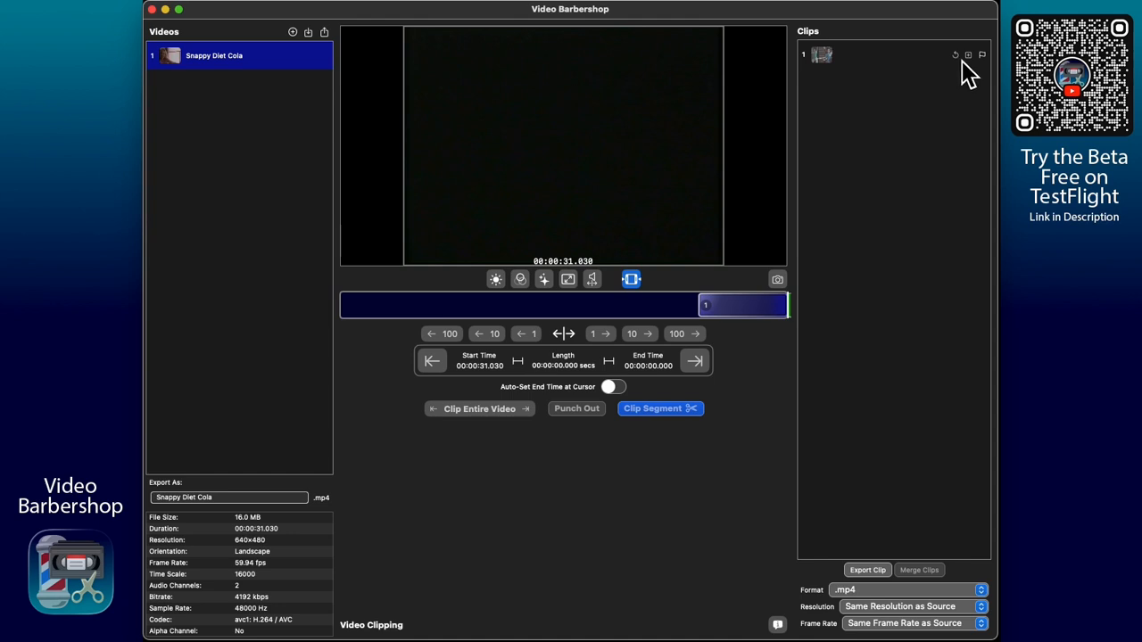
{"action": "left_click", "coordinate": [956, 56]}
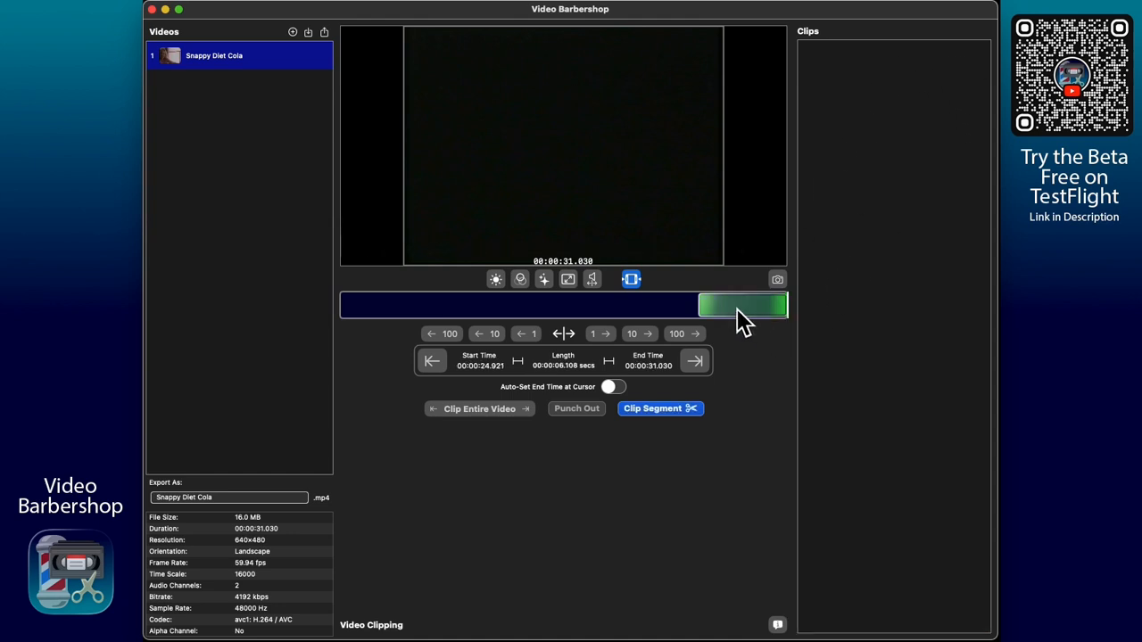
{"action": "left_click", "coordinate": [690, 308]}
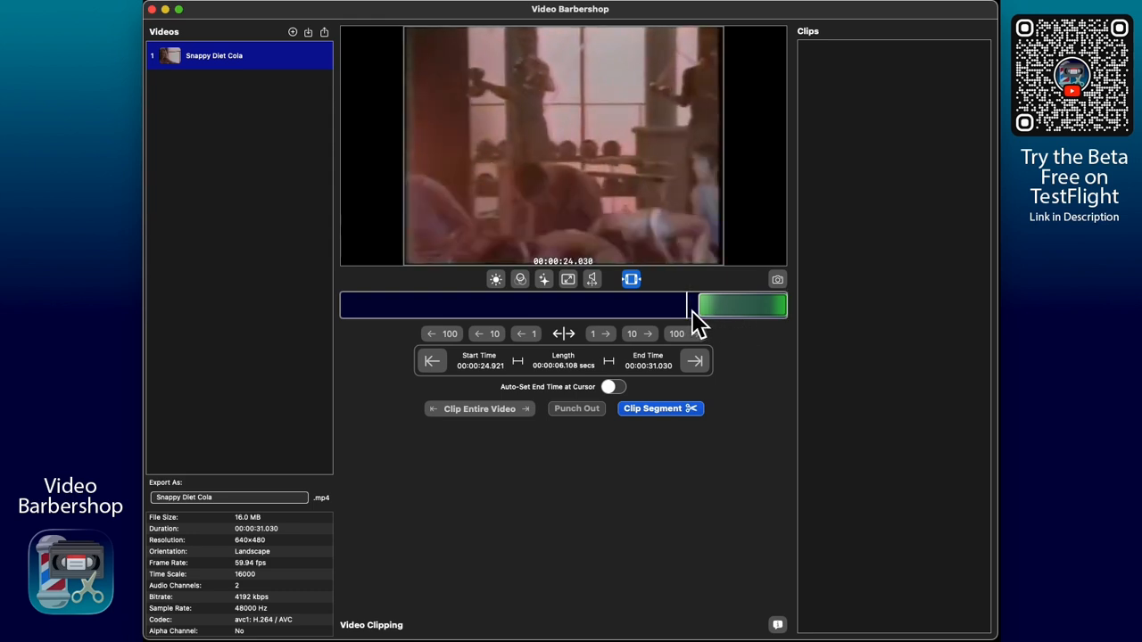
{"action": "left_click", "coordinate": [691, 310]}
{"action": "left_click", "coordinate": [747, 312]}
{"action": "left_click", "coordinate": [747, 312]}
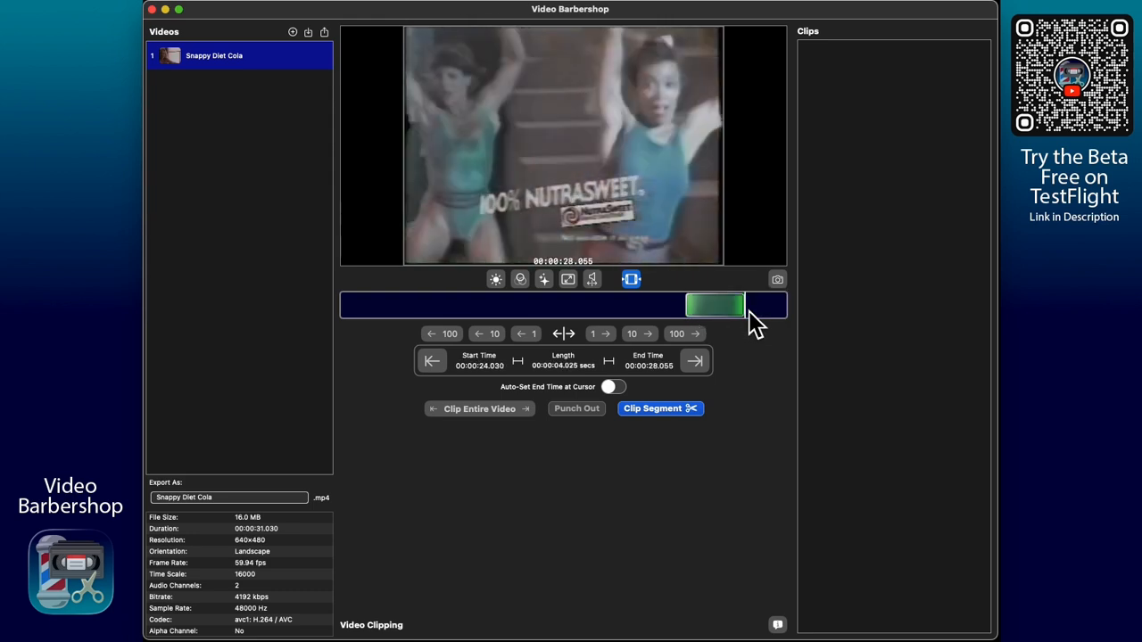
{"action": "key", "text": "Return"}
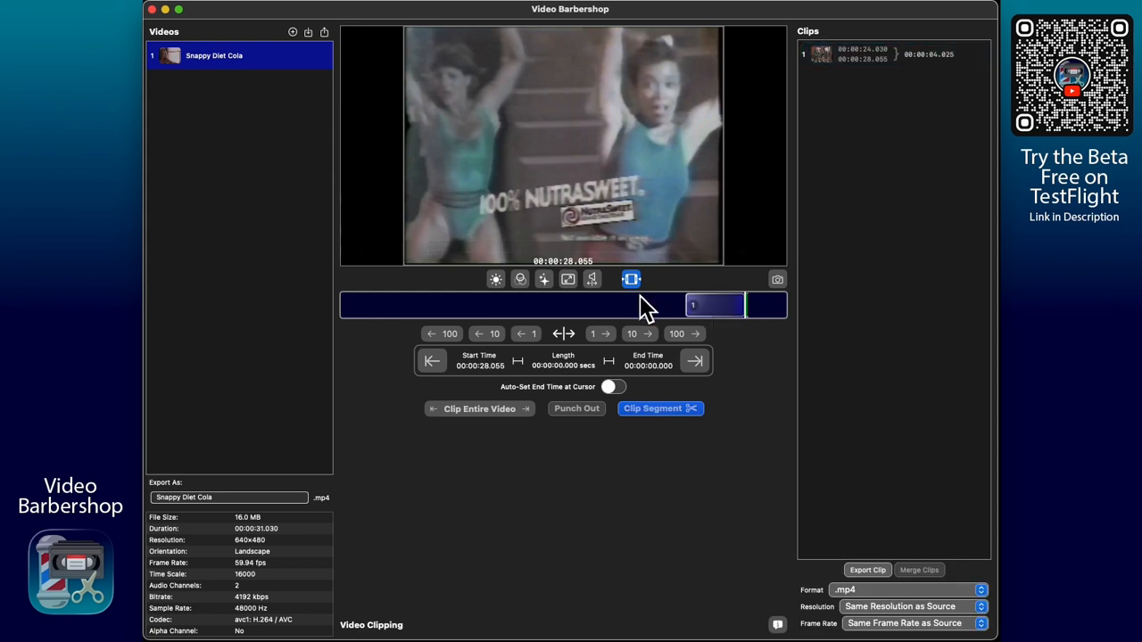
Save three separate clips: 00:00:05.428 to 00:00:08.755, 00:00:10.549 to 00:00:16.727, and 00:00:18.634 to 00:00:23.046
{"action": "left_click", "coordinate": [421, 306]}
{"action": "left_click", "coordinate": [467, 309]}
{"action": "key", "text": "Return"}
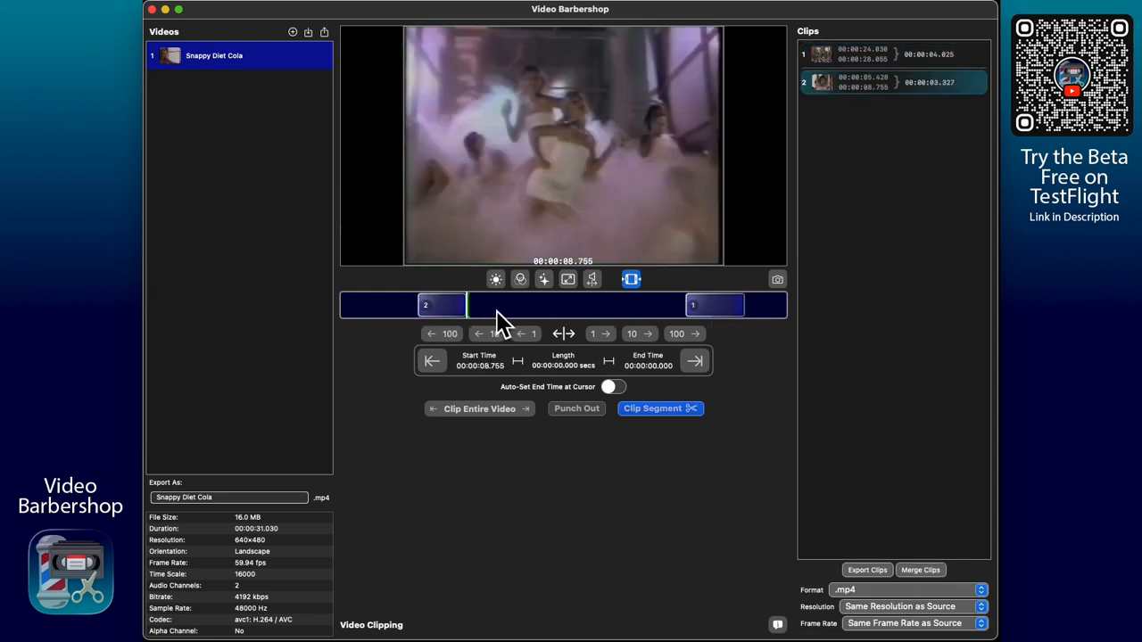
{"action": "left_click", "coordinate": [491, 310]}
{"action": "left_click", "coordinate": [580, 309]}
{"action": "key", "text": "Return"}
{"action": "left_click", "coordinate": [609, 309]}
{"action": "left_click", "coordinate": [676, 310]}
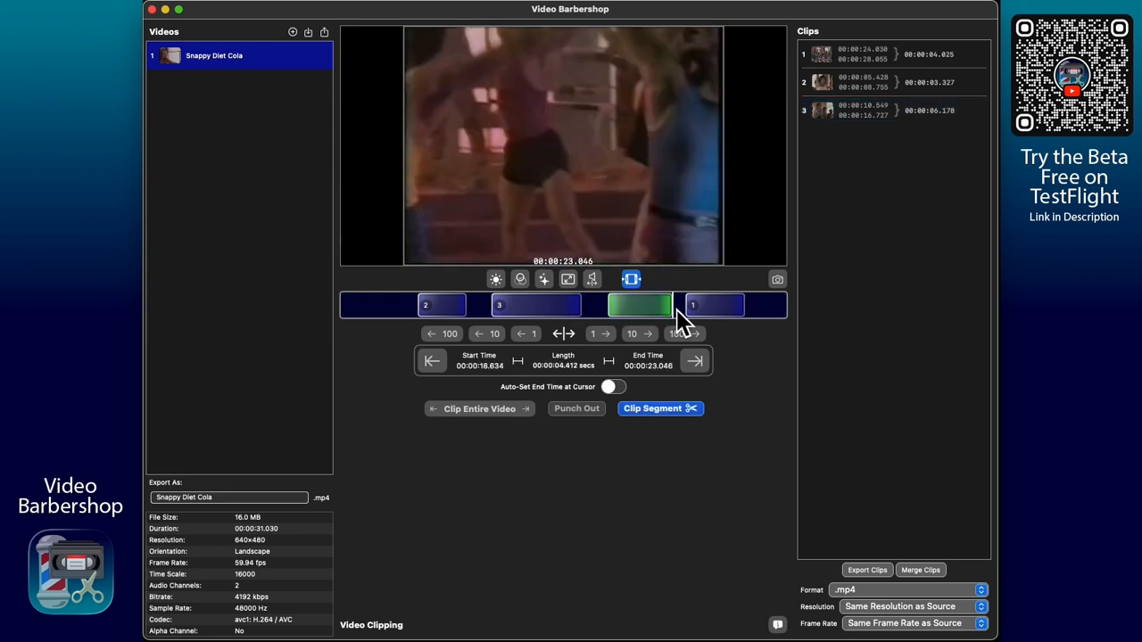
{"action": "key", "text": "Return"}
Return clip 3 to an editable segment, trim it to 00:00:11.335 to 00:00:16.022 and save it back into the queue
{"action": "left_click", "coordinate": [545, 310]}
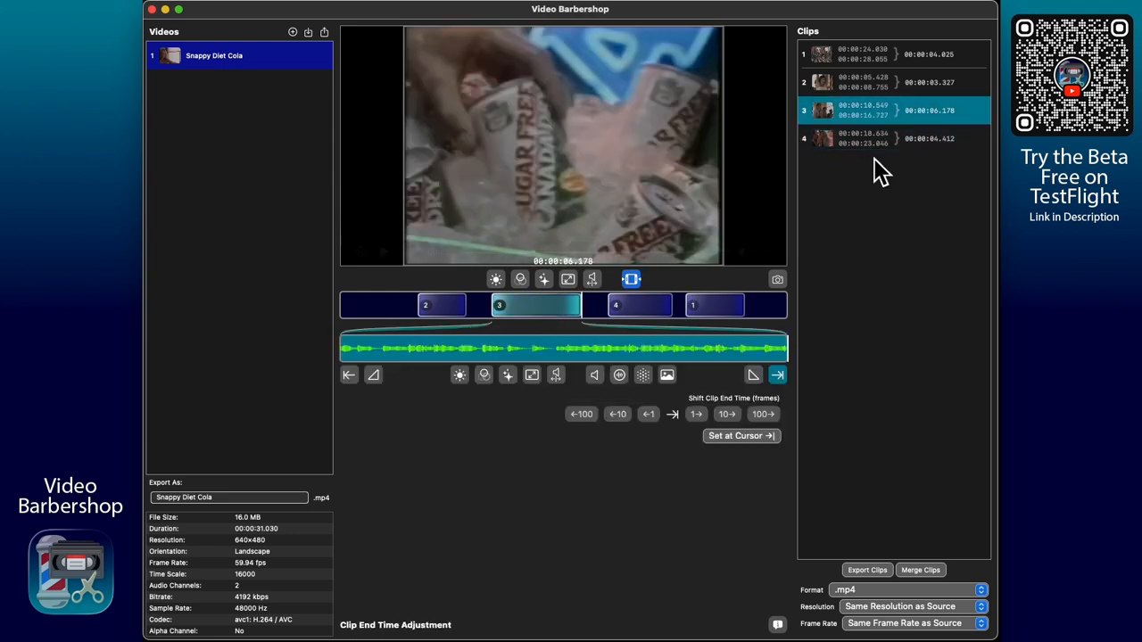
{"action": "mouse_move", "coordinate": [956, 116]}
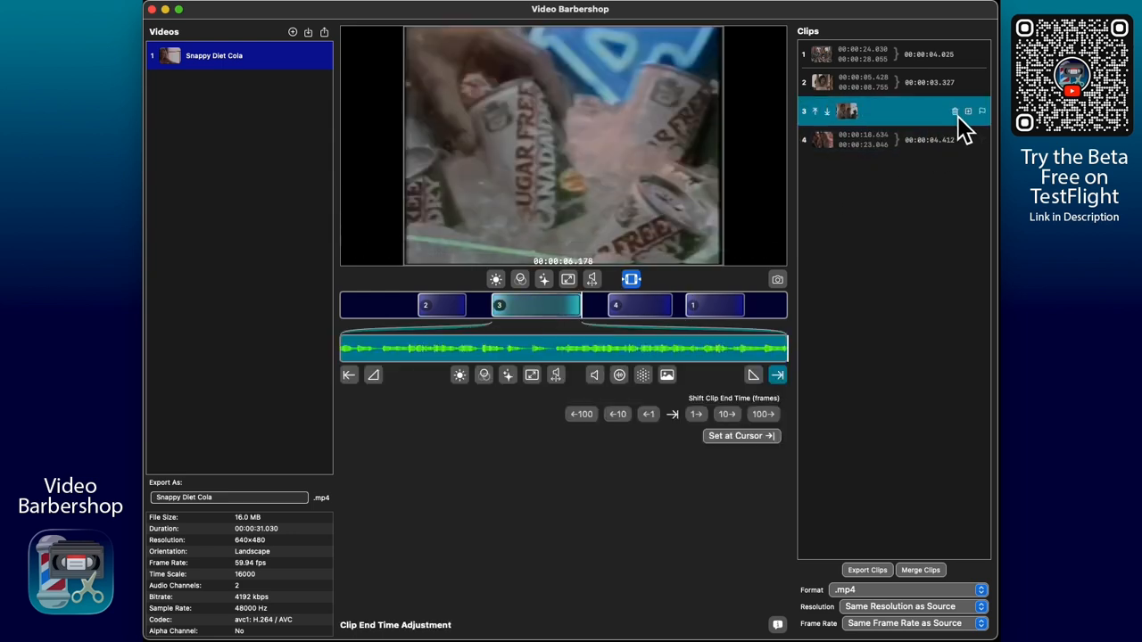
{"action": "left_click", "coordinate": [955, 114]}
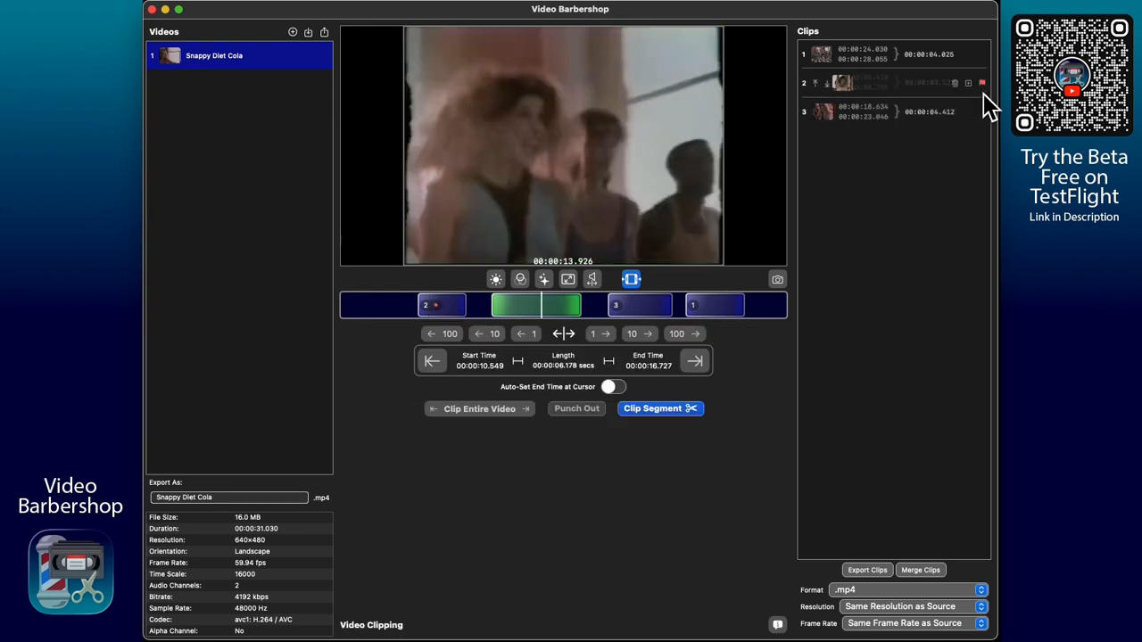
{"action": "left_click", "coordinate": [576, 312]}
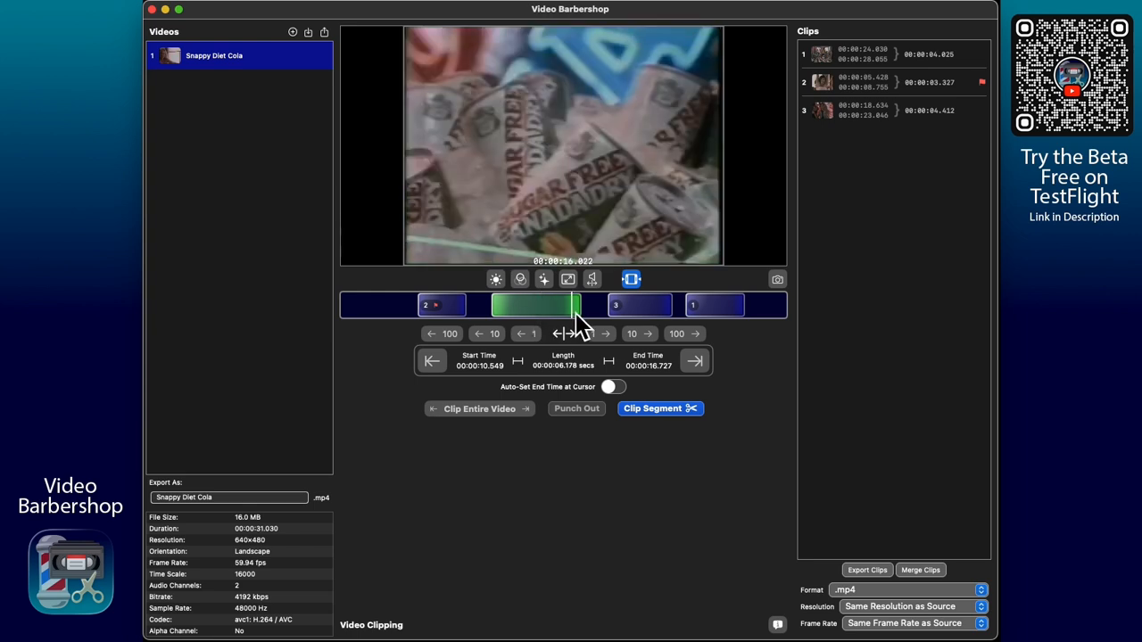
{"action": "key", "text": "o"}
{"action": "left_click", "coordinate": [509, 311]}
{"action": "key", "text": "i"}
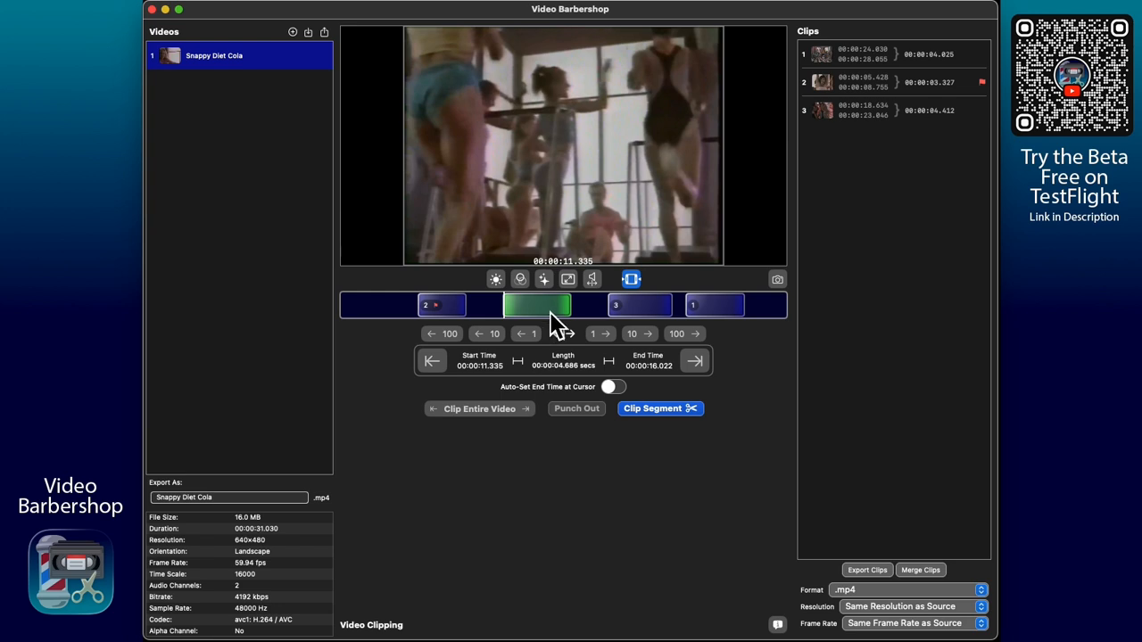
{"action": "key", "text": "c"}
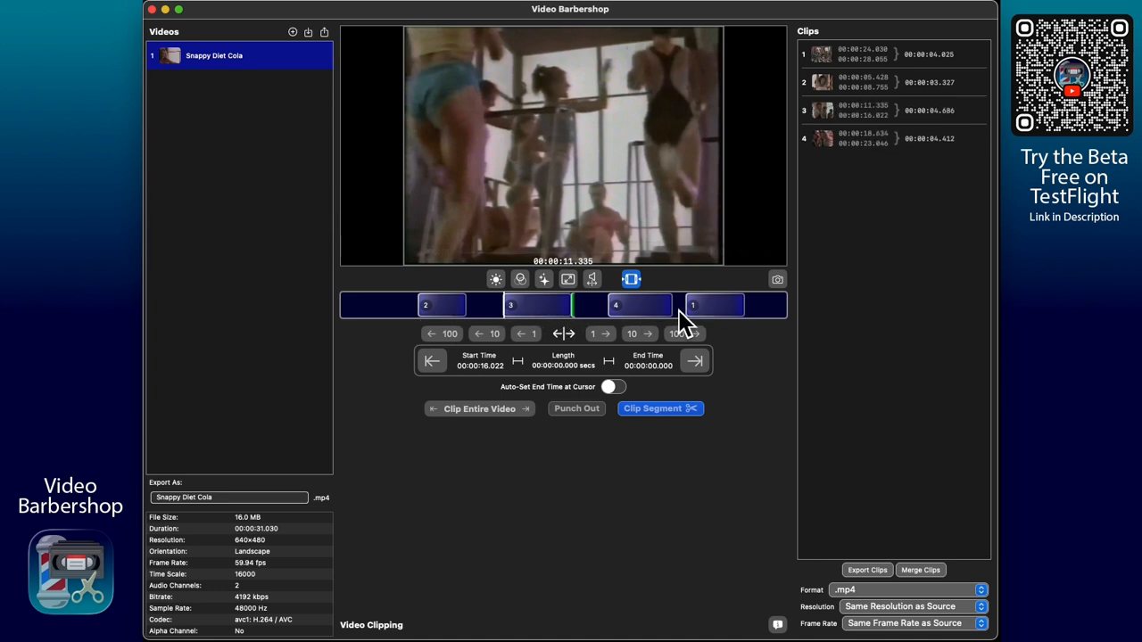
Flag clip 1 as the insertion point and save a clip from 00:00:16.775 to 00:00:17.608 after it
{"action": "mouse_move", "coordinate": [944, 89]}
{"action": "mouse_move", "coordinate": [984, 60]}
{"action": "left_click", "coordinate": [983, 56]}
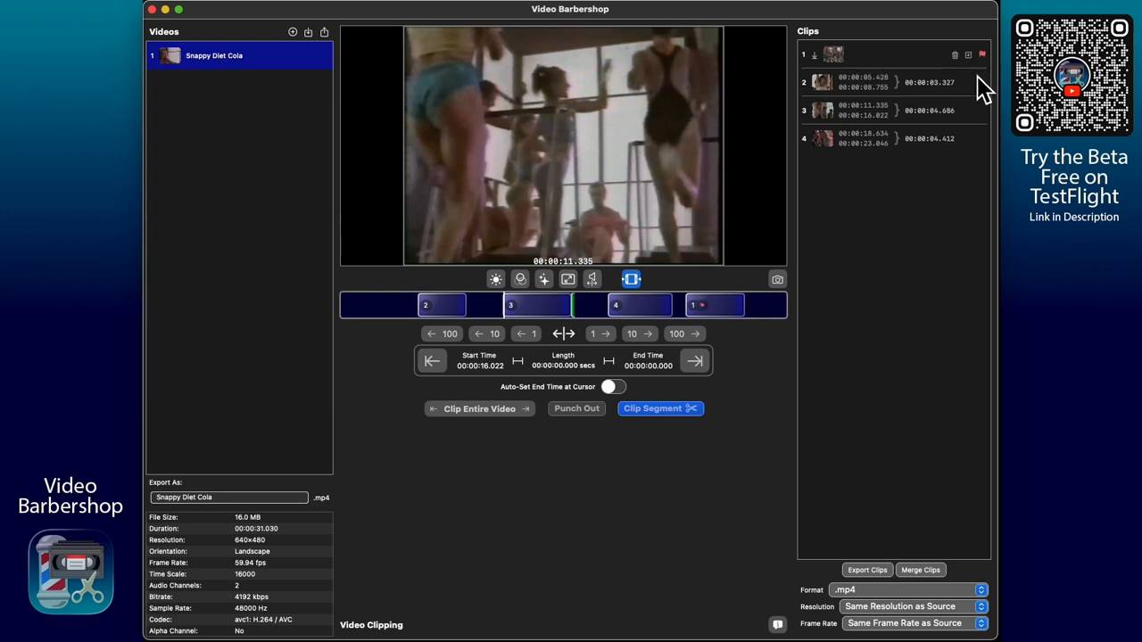
{"action": "left_click", "coordinate": [586, 309]}
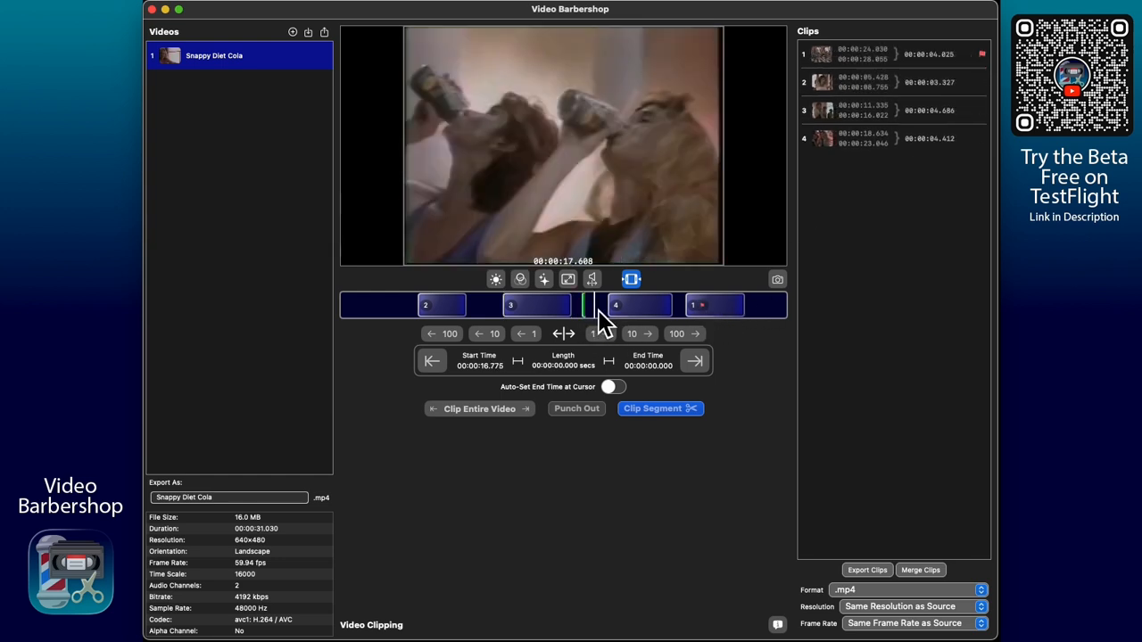
{"action": "left_click", "coordinate": [591, 309]}
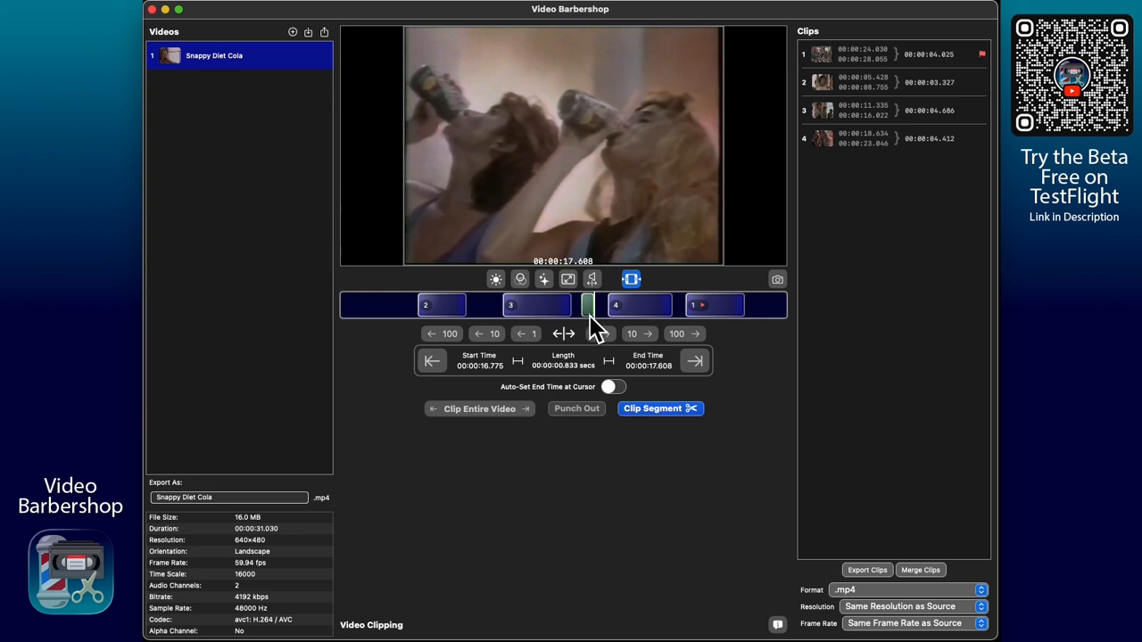
{"action": "left_click", "coordinate": [587, 312]}
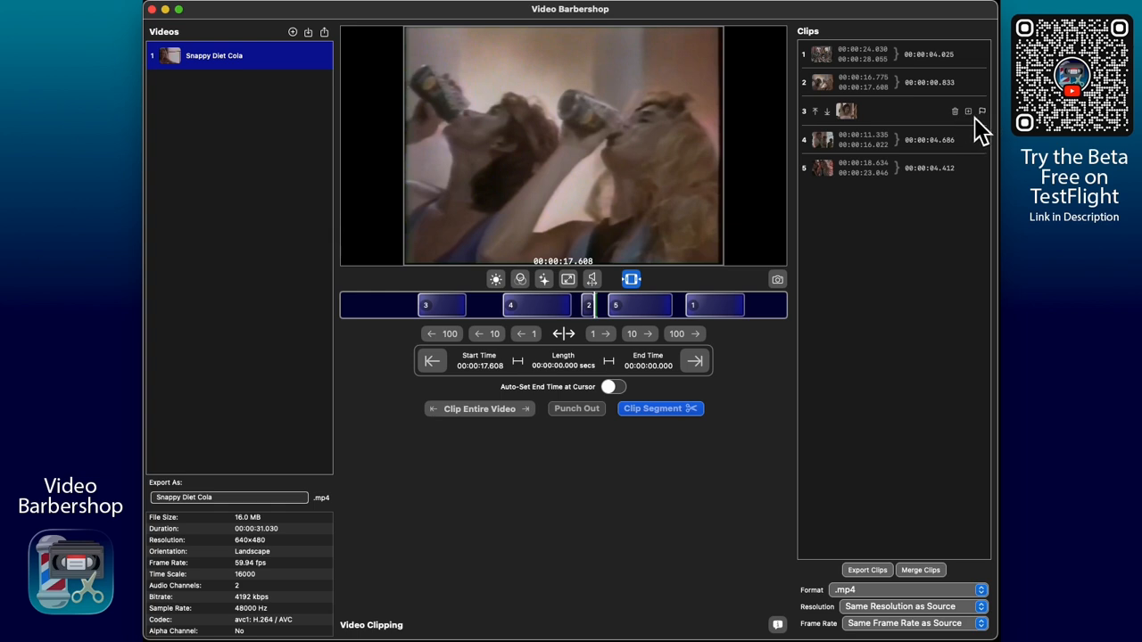
Duplicate clip 3 to the end of the queue and flag clip 4 as the insertion point
{"action": "left_click", "coordinate": [974, 115]}
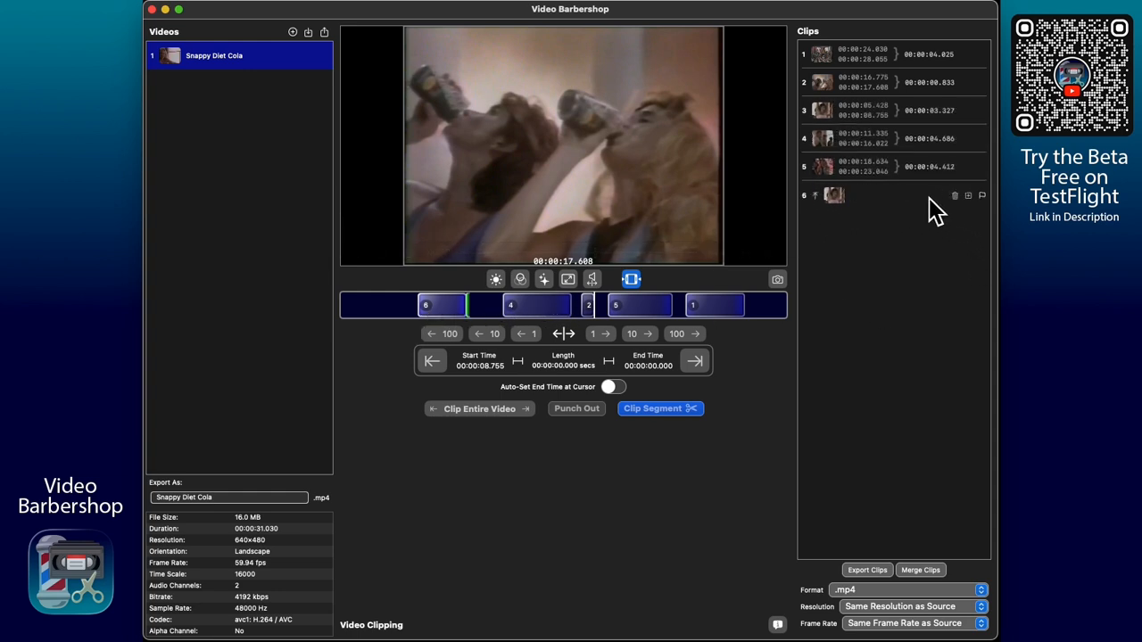
{"action": "mouse_move", "coordinate": [952, 122]}
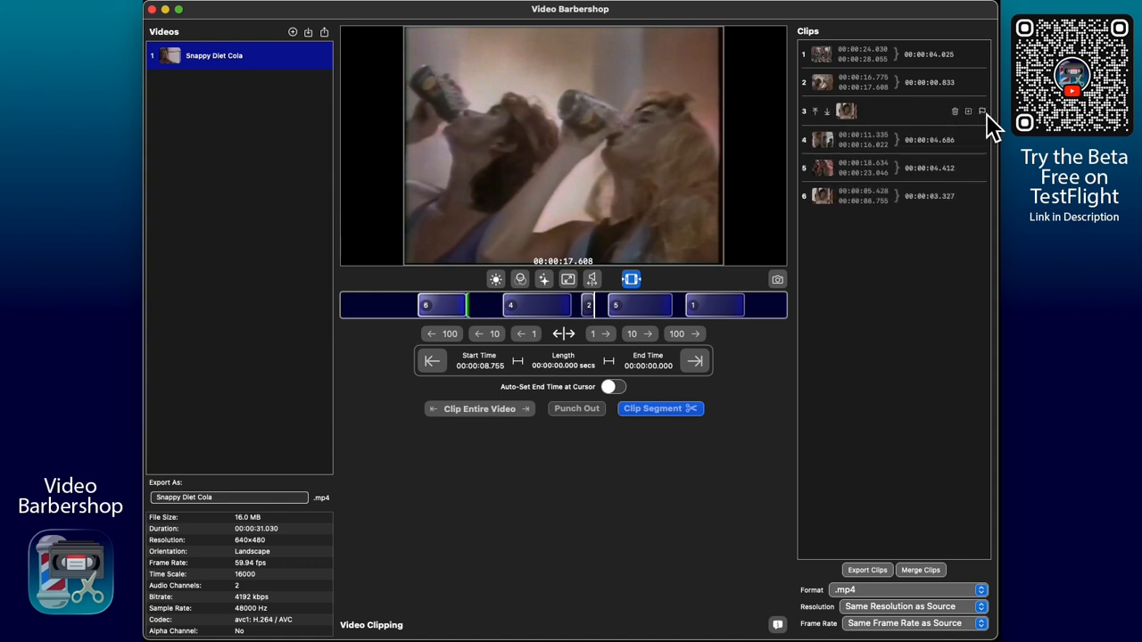
{"action": "mouse_move", "coordinate": [900, 194]}
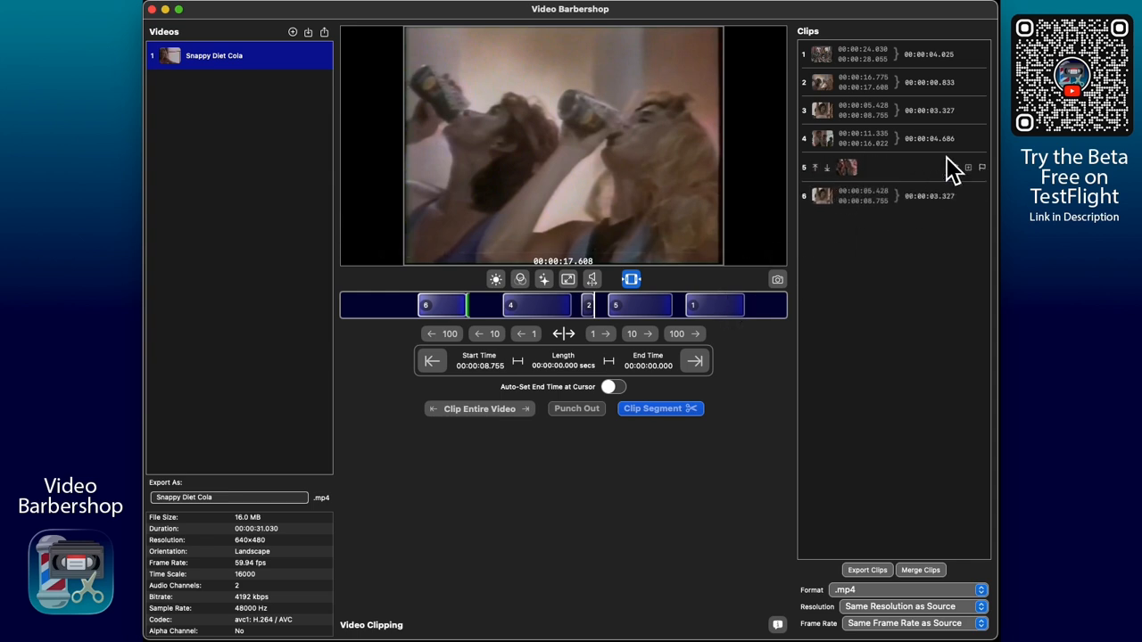
{"action": "mouse_move", "coordinate": [962, 150]}
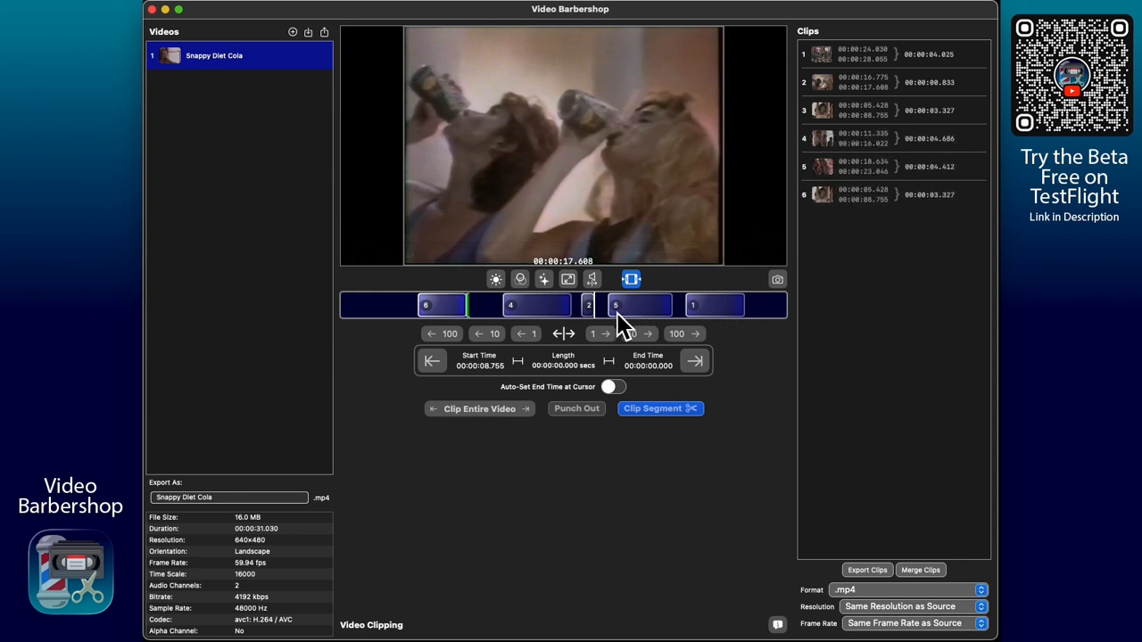
{"action": "left_click", "coordinate": [982, 140]}
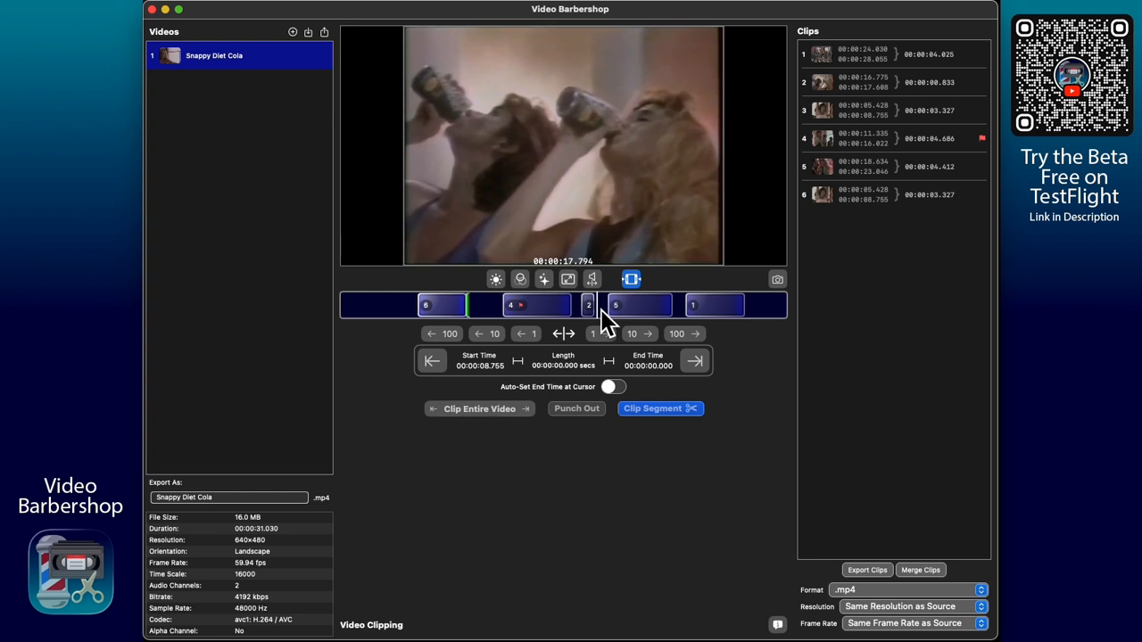
Define a segment from 00:00:17.610 to 00:00:17.867 and save it after clip 2 by flagging that clip as the insertion point
{"action": "left_click", "coordinate": [597, 307]}
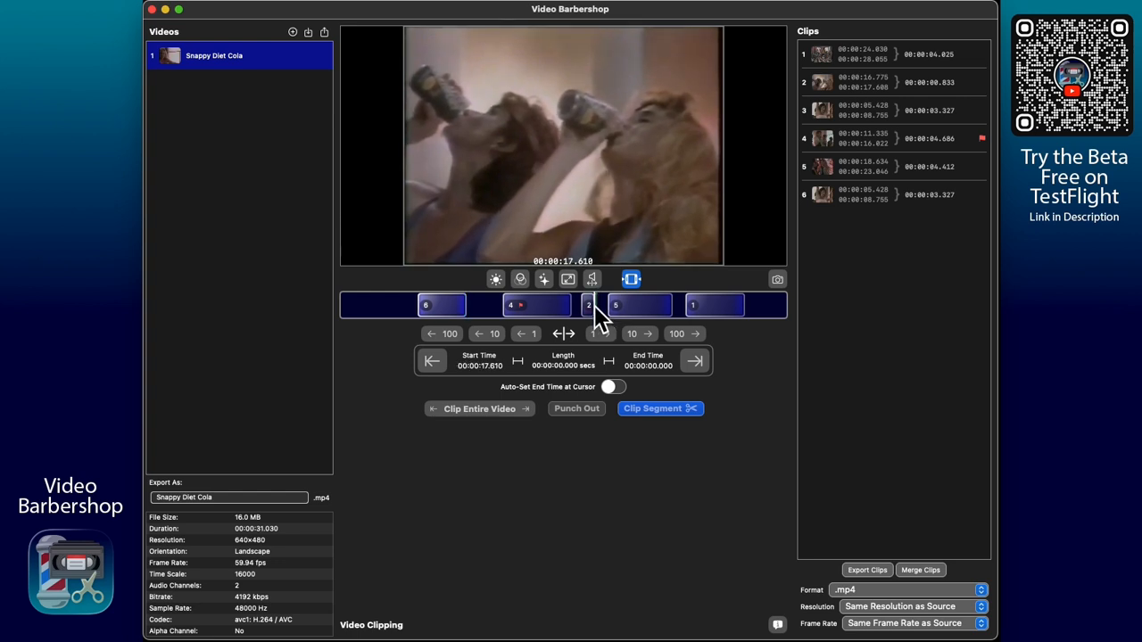
{"action": "left_click", "coordinate": [600, 310]}
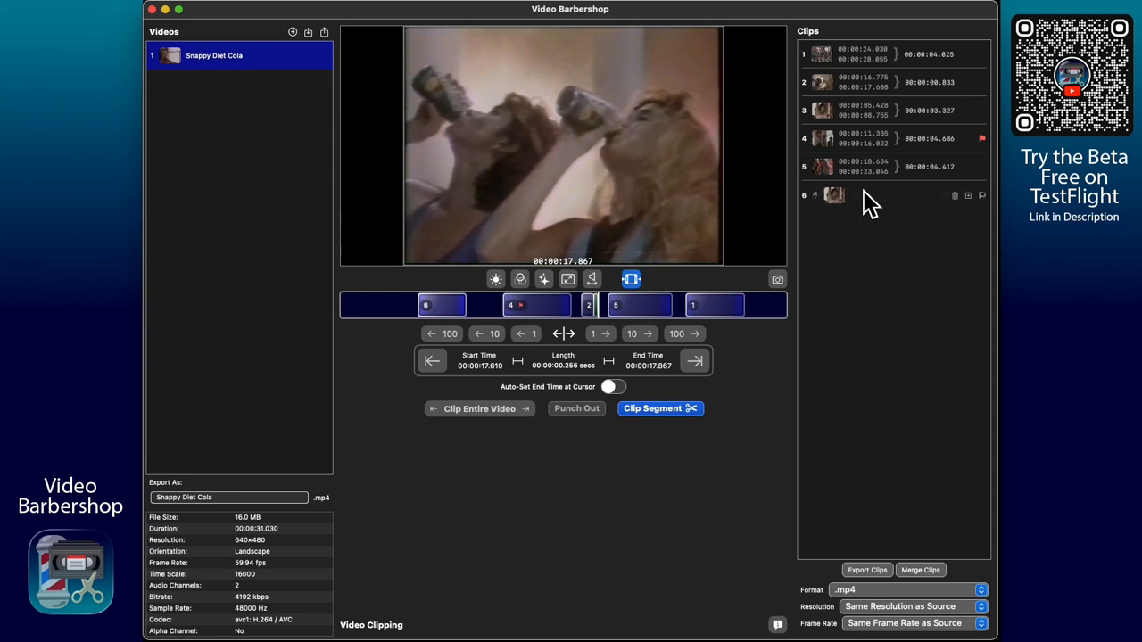
{"action": "mouse_move", "coordinate": [933, 145]}
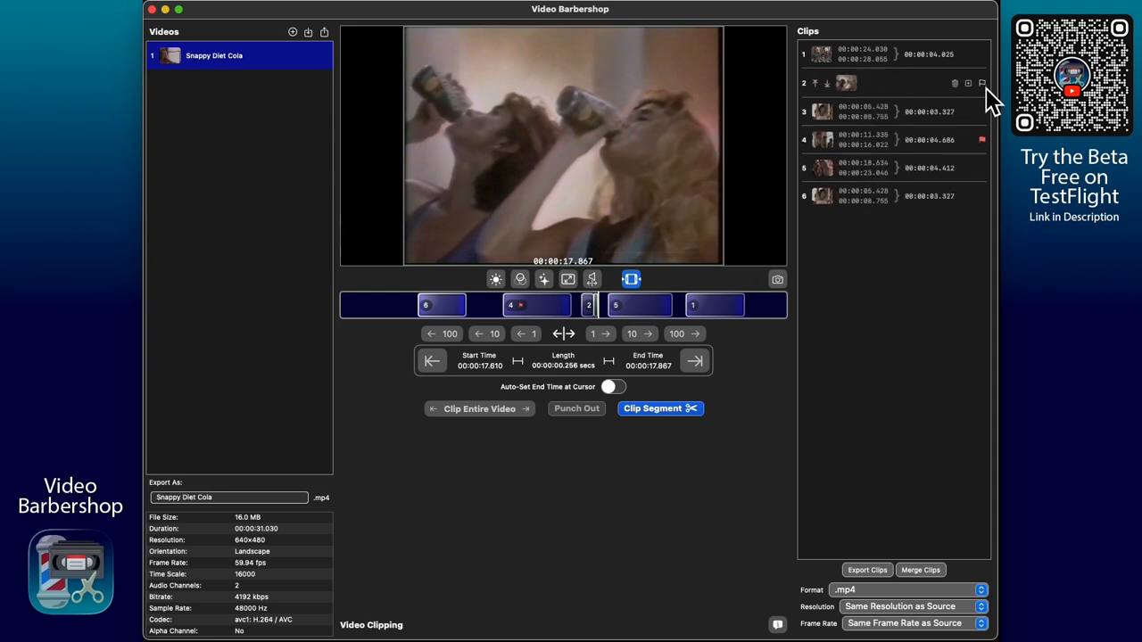
{"action": "left_click", "coordinate": [985, 85]}
{"action": "key", "text": "Return"}
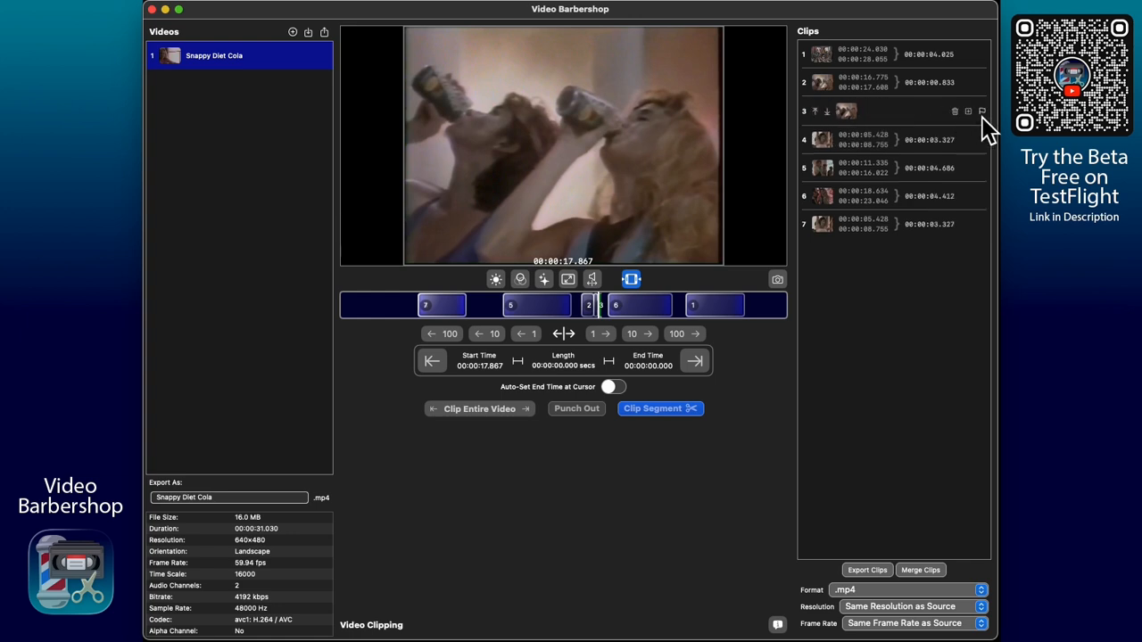
Flag clip 3 as the insertion point and duplicate it twice directly after itself
{"action": "left_click", "coordinate": [983, 113]}
{"action": "left_click", "coordinate": [969, 111]}
{"action": "left_click", "coordinate": [969, 111]}
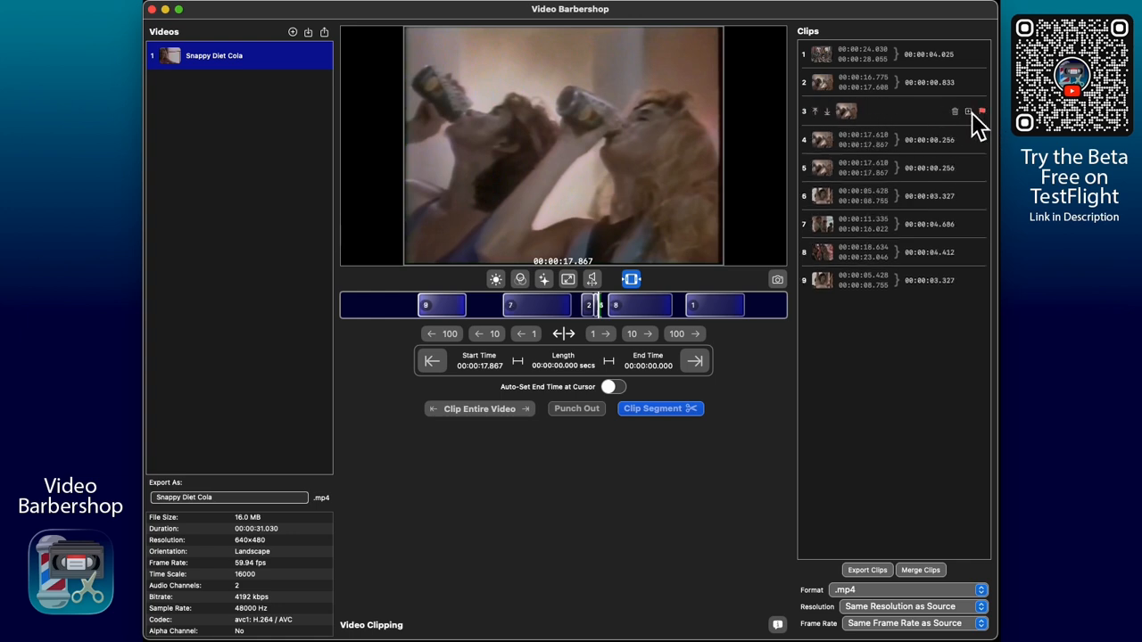
Duplicate the flagged clip 3 two more times directly after itself and clear its insertion flag
{"action": "left_click", "coordinate": [970, 112]}
{"action": "left_click", "coordinate": [970, 111]}
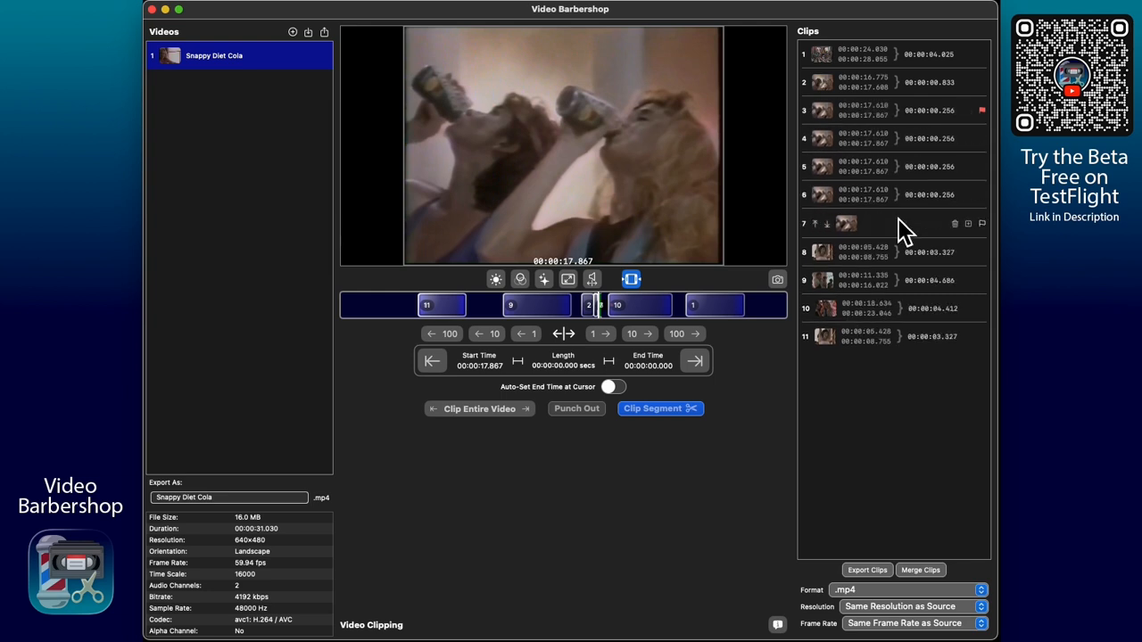
{"action": "left_click", "coordinate": [982, 112]}
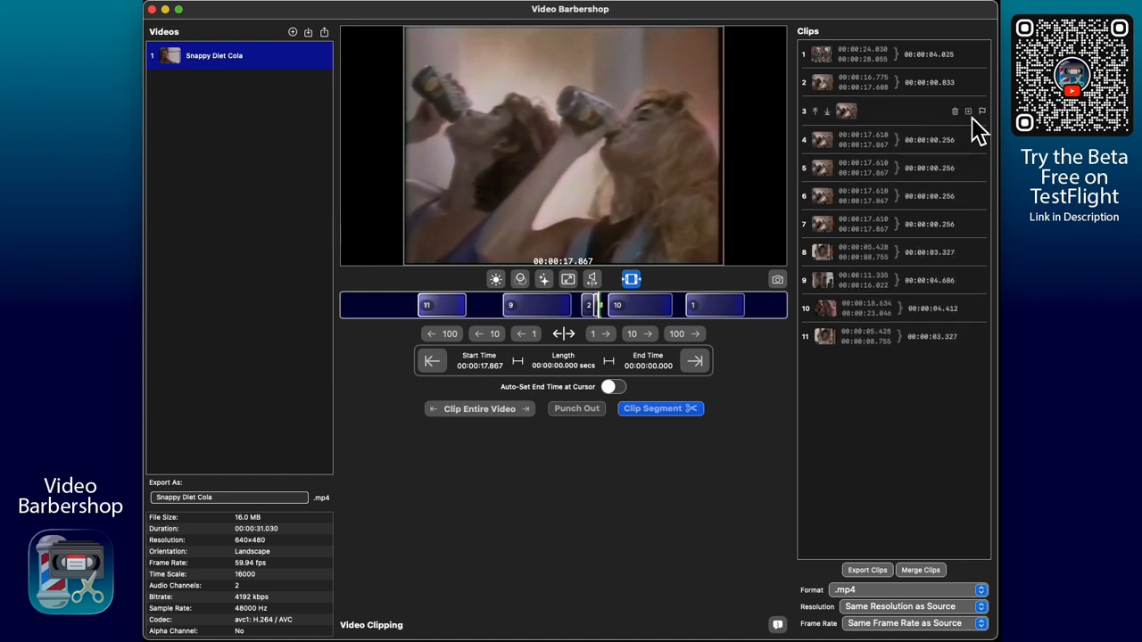
Duplicate clip 1 to the end of the queue and move the copy up to position 5
{"action": "left_click", "coordinate": [969, 57]}
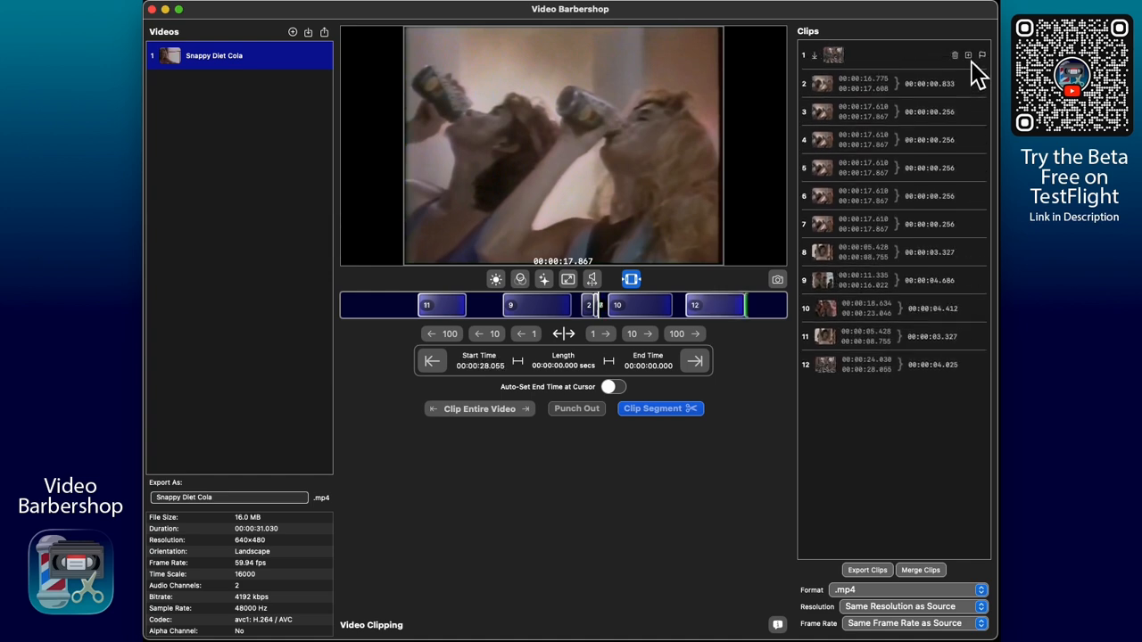
{"action": "left_click_drag", "start_coordinate": [913, 364], "coordinate": [912, 152]}
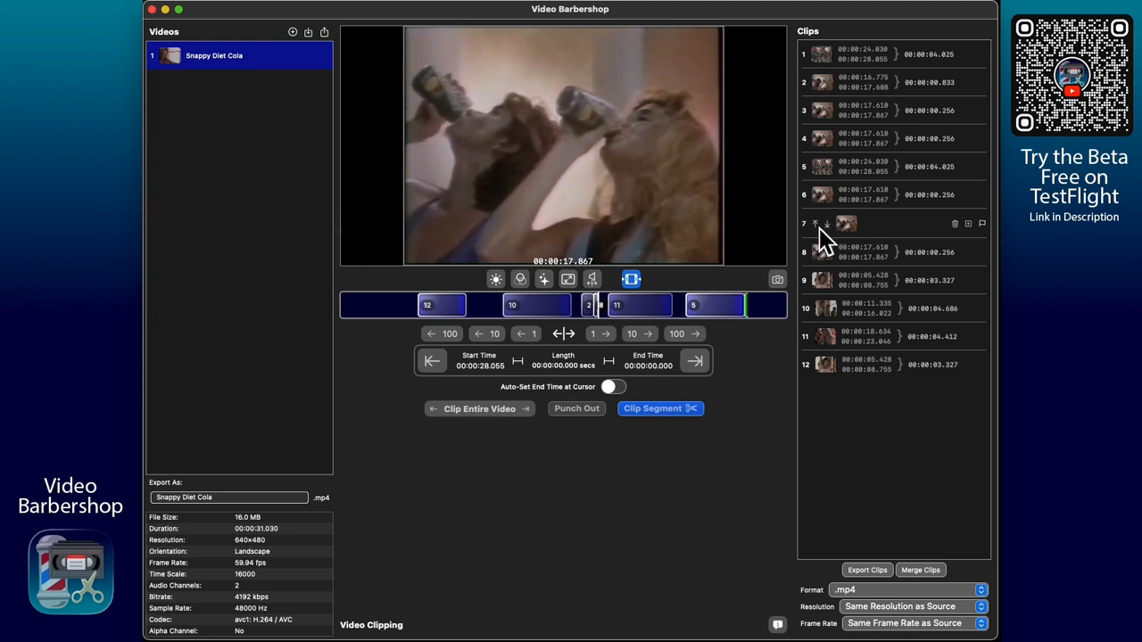
Send clip 7 to the start of the queue and from there to the end of the queue
{"action": "left_click", "coordinate": [818, 226]}
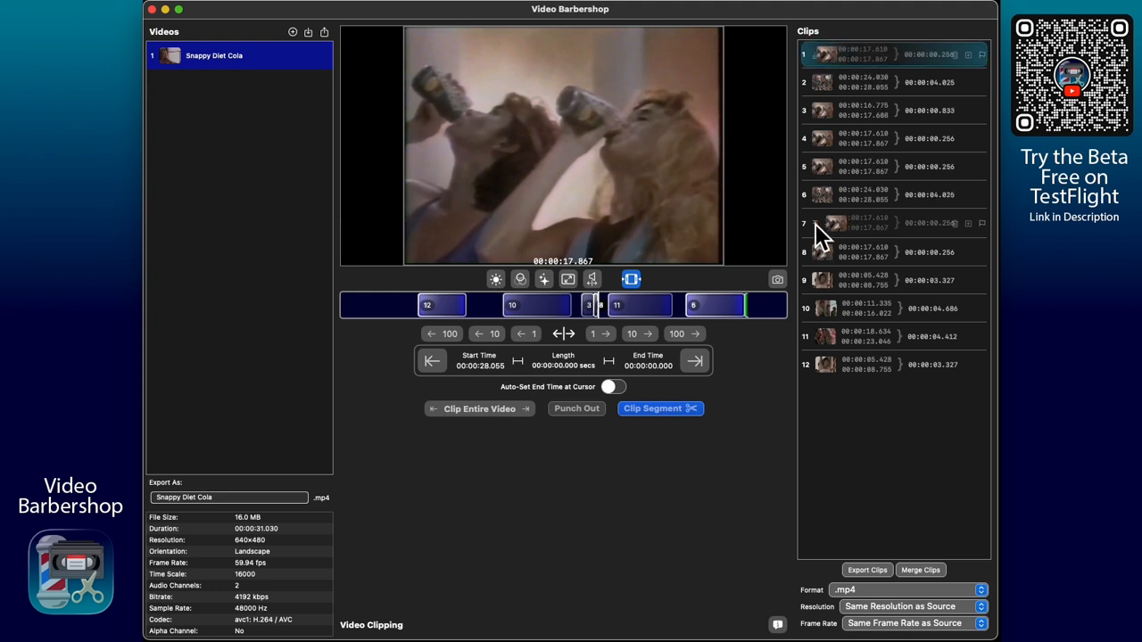
{"action": "left_click", "coordinate": [819, 59]}
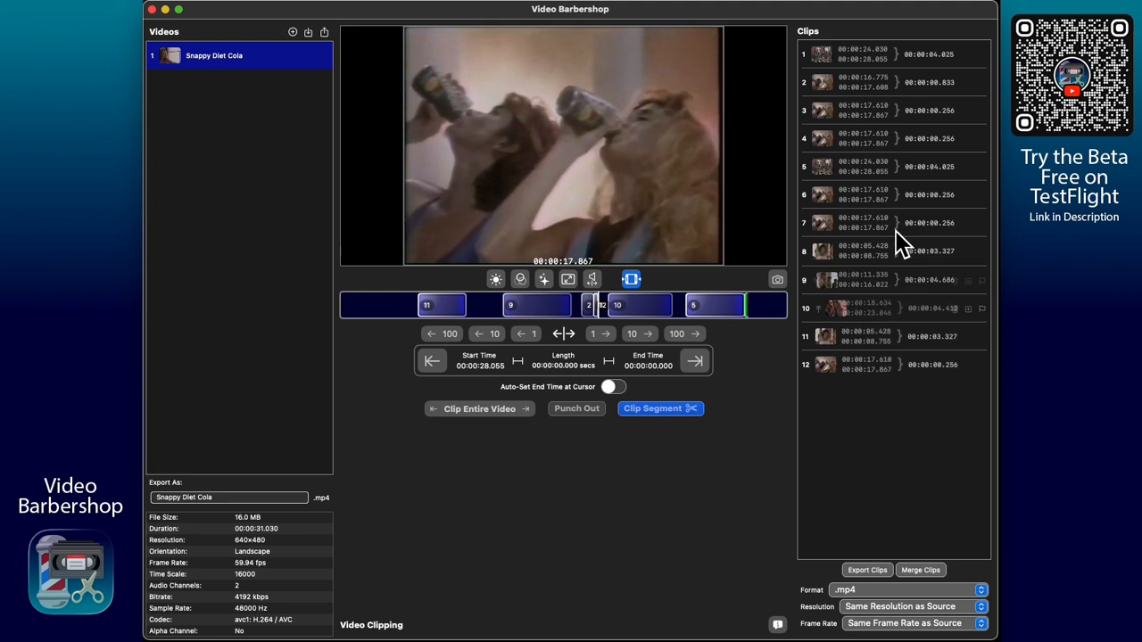
{"action": "left_click_drag", "start_coordinate": [910, 276], "coordinate": [905, 114]}
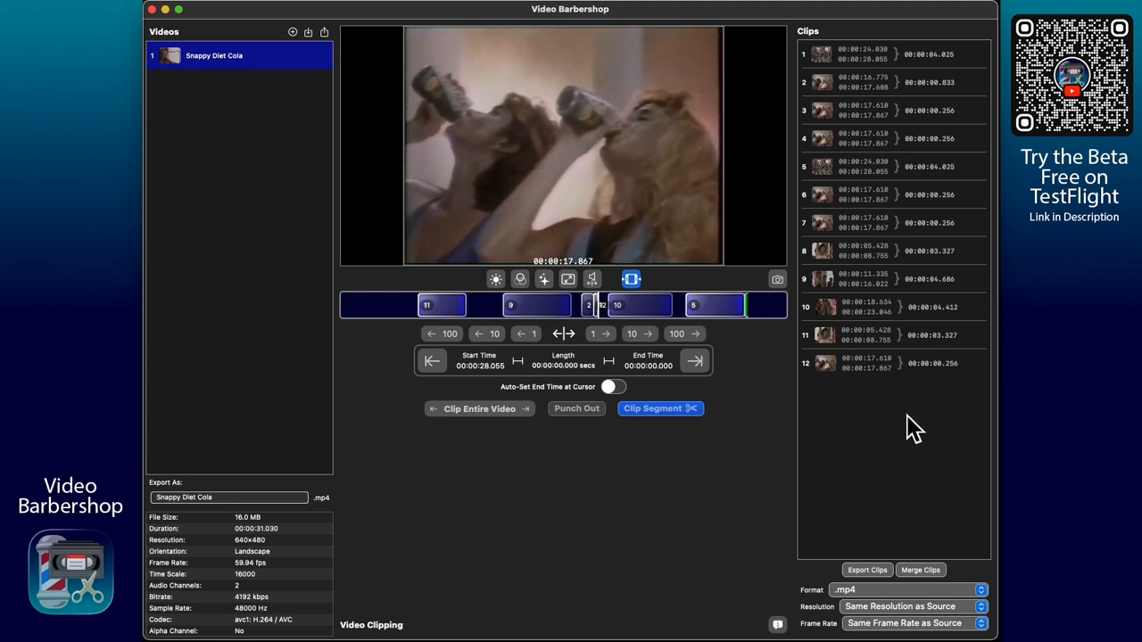
Move the last clip in the queue, clip 12, up to position 9
{"action": "mouse_move", "coordinate": [836, 371]}
{"action": "mouse_move", "coordinate": [903, 370]}
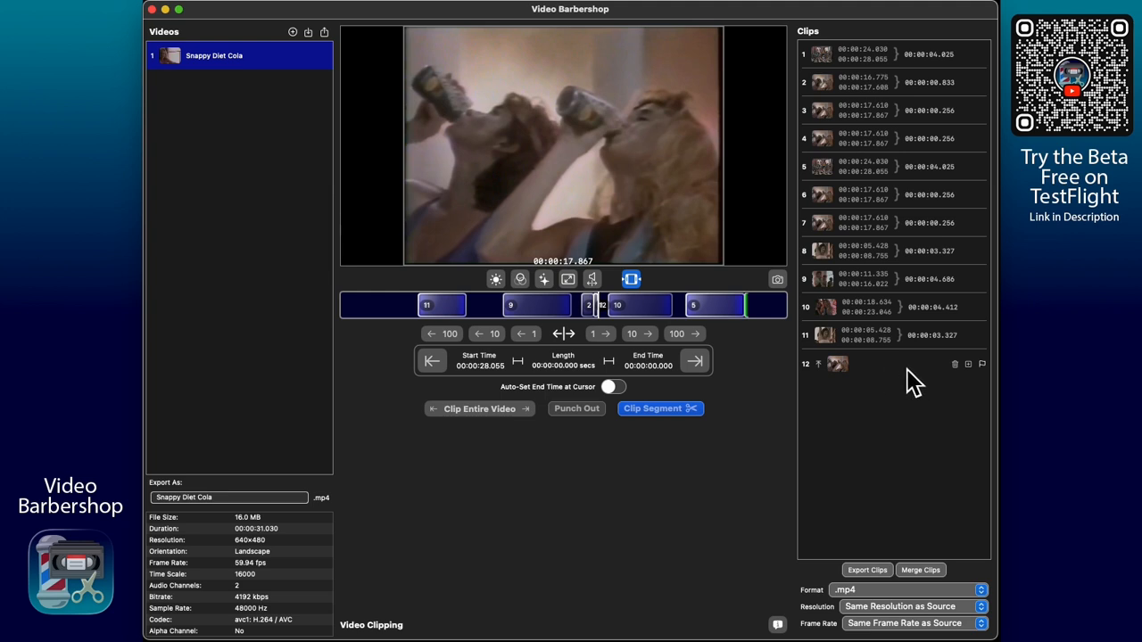
{"action": "left_click_drag", "start_coordinate": [904, 365], "coordinate": [909, 278]}
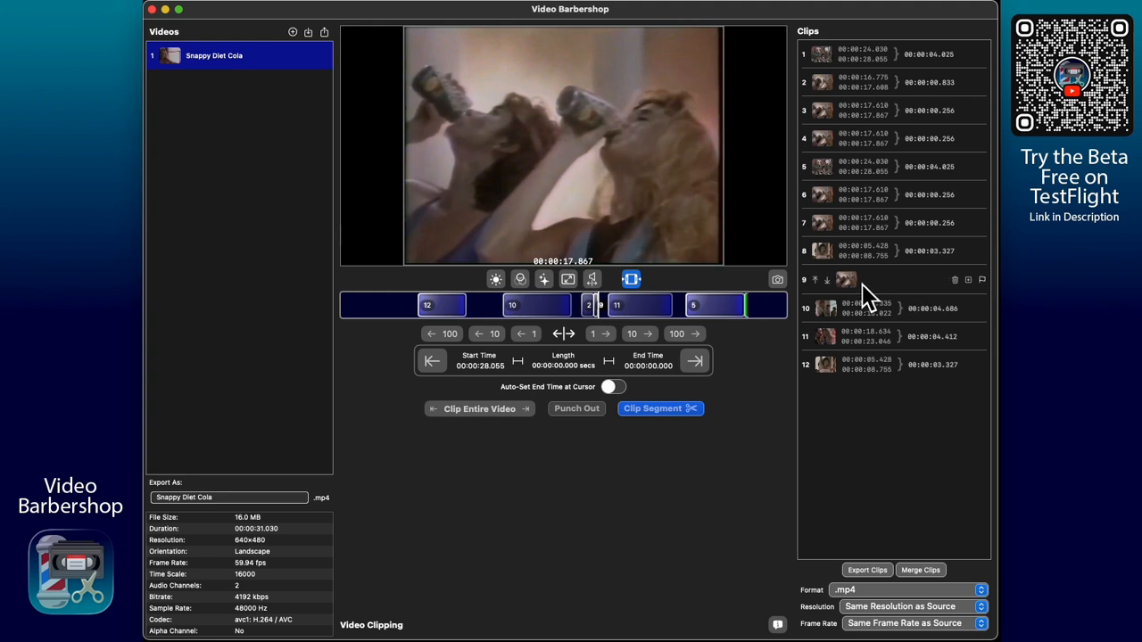
{"action": "left_click", "coordinate": [826, 281]}
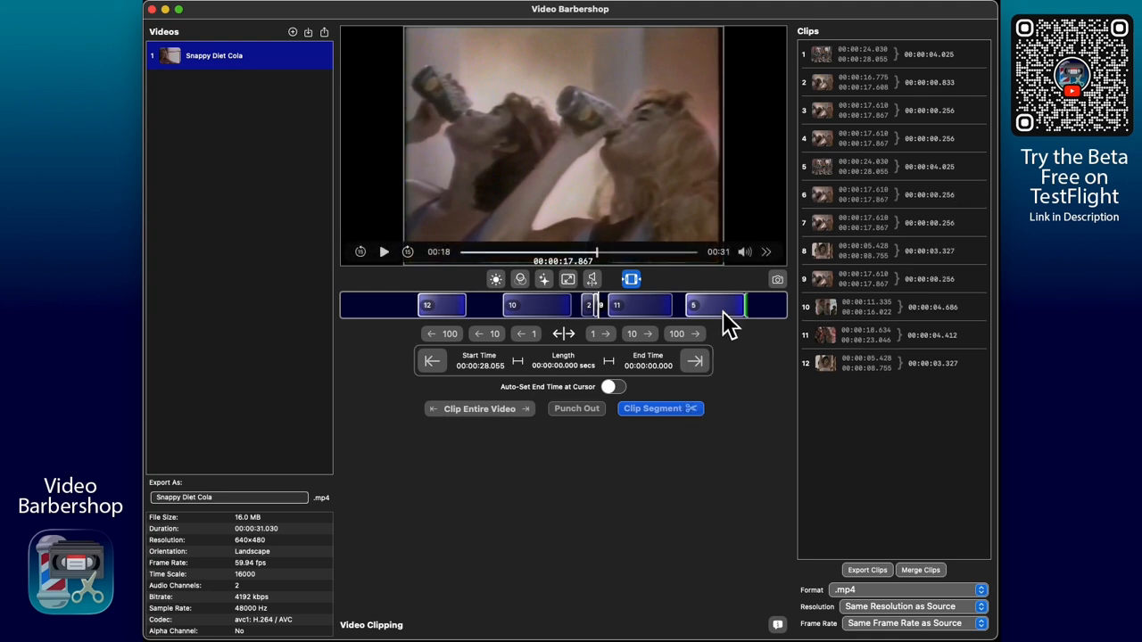
{"action": "mouse_move", "coordinate": [929, 156]}
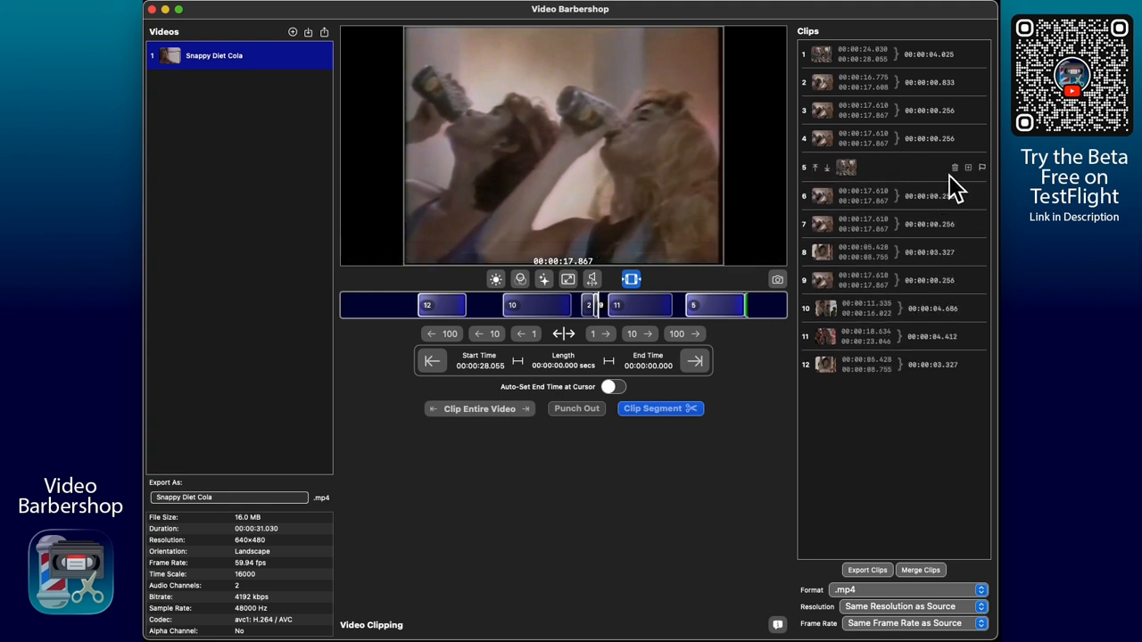
{"action": "left_click", "coordinate": [955, 167]}
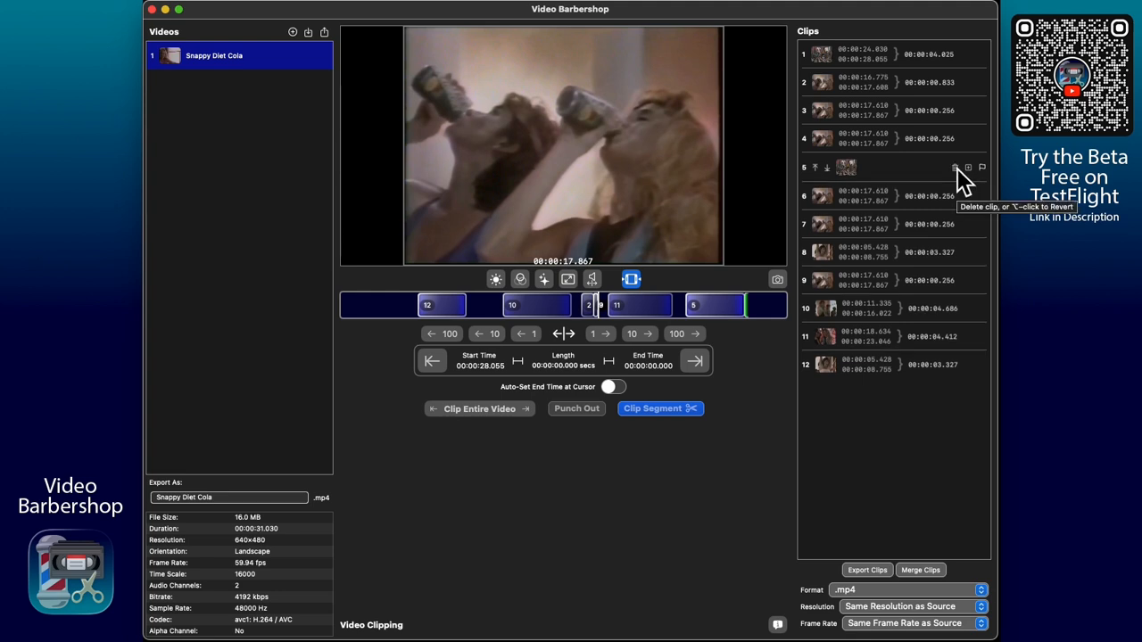
{"action": "left_click", "coordinate": [955, 166], "text": "alt"}
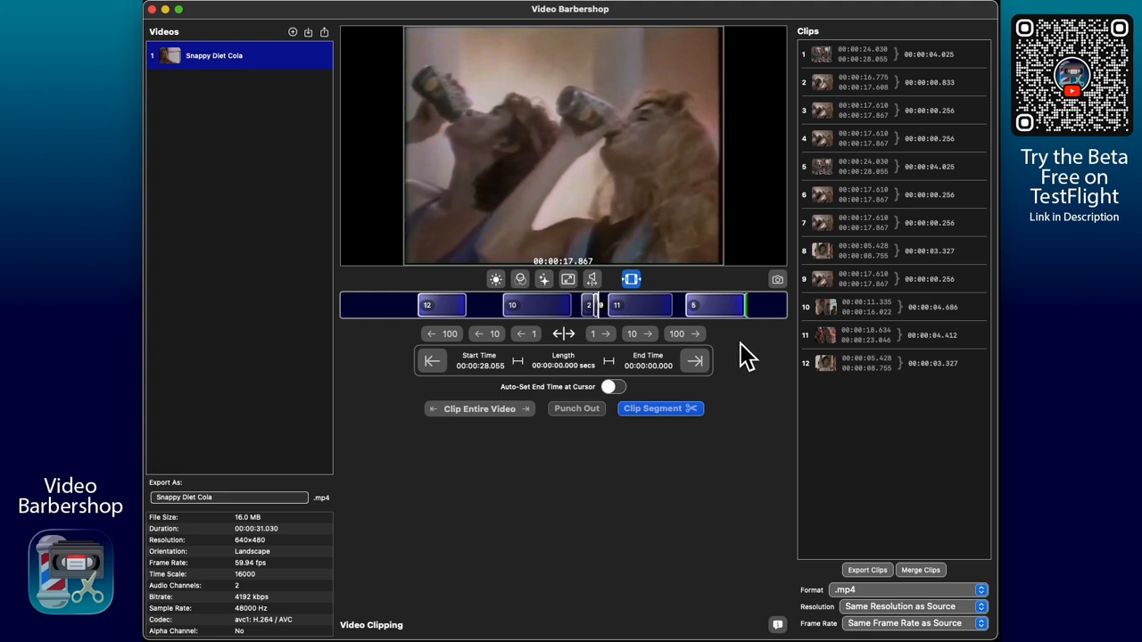
Open clip 1 for editing and examine its first and last frames with the start-time and end-time adjustments
{"action": "left_click", "coordinate": [727, 308]}
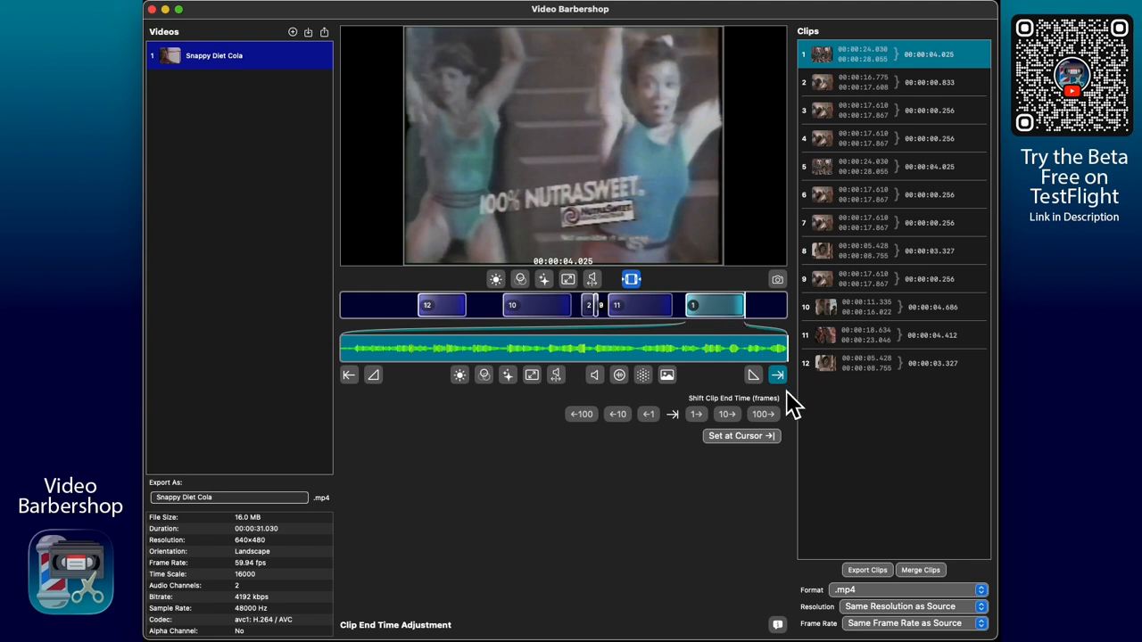
{"action": "left_click", "coordinate": [349, 377]}
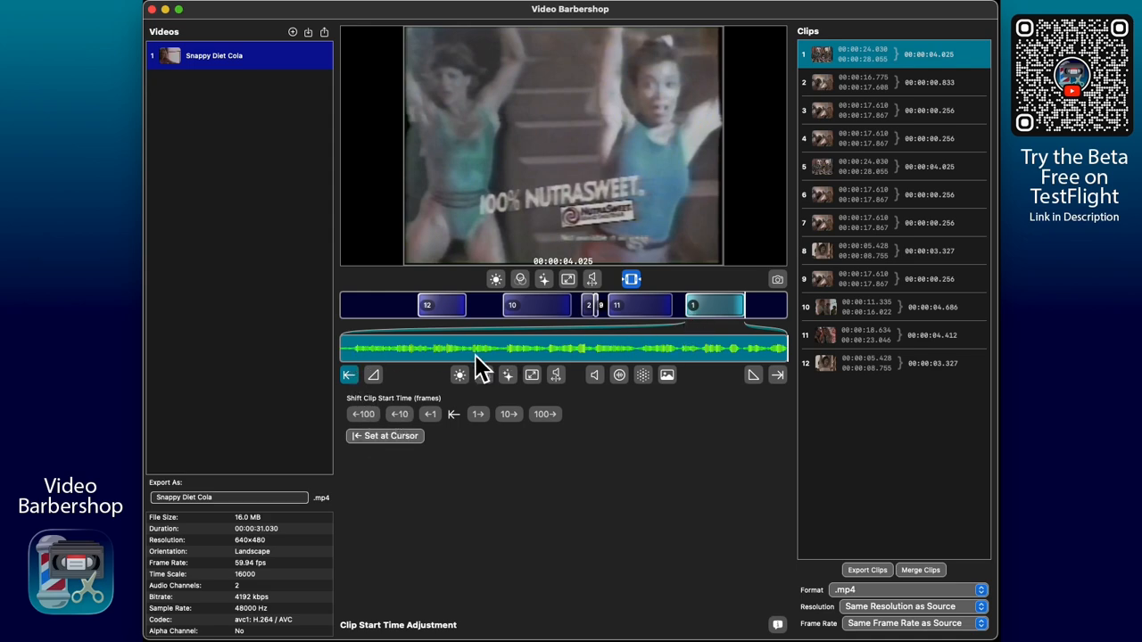
{"action": "left_click_drag", "start_coordinate": [474, 354], "coordinate": [338, 355]}
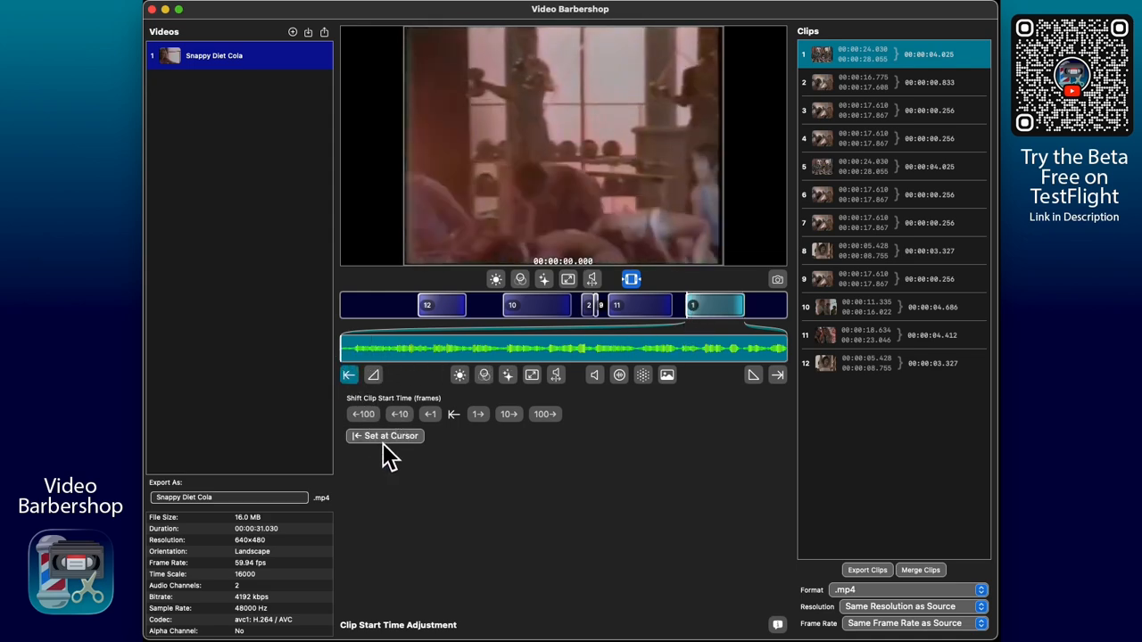
{"action": "left_click", "coordinate": [778, 376]}
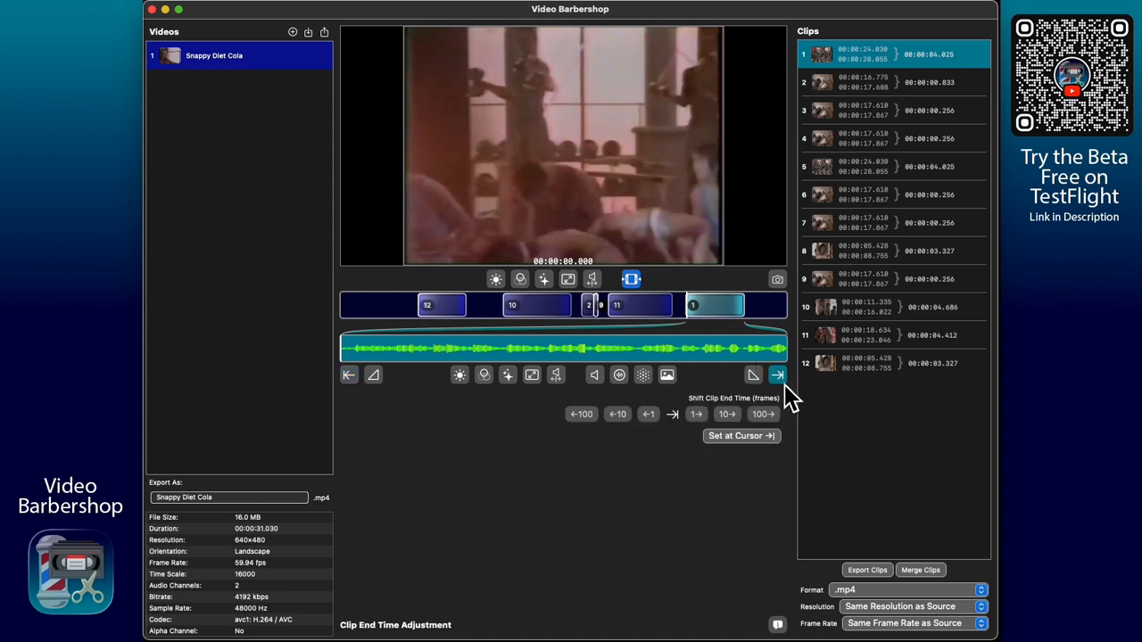
{"action": "mouse_move", "coordinate": [779, 348]}
{"action": "left_mouse_down"}
{"action": "mouse_move", "coordinate": [709, 352]}
{"action": "mouse_move", "coordinate": [785, 353]}
{"action": "left_mouse_up"}
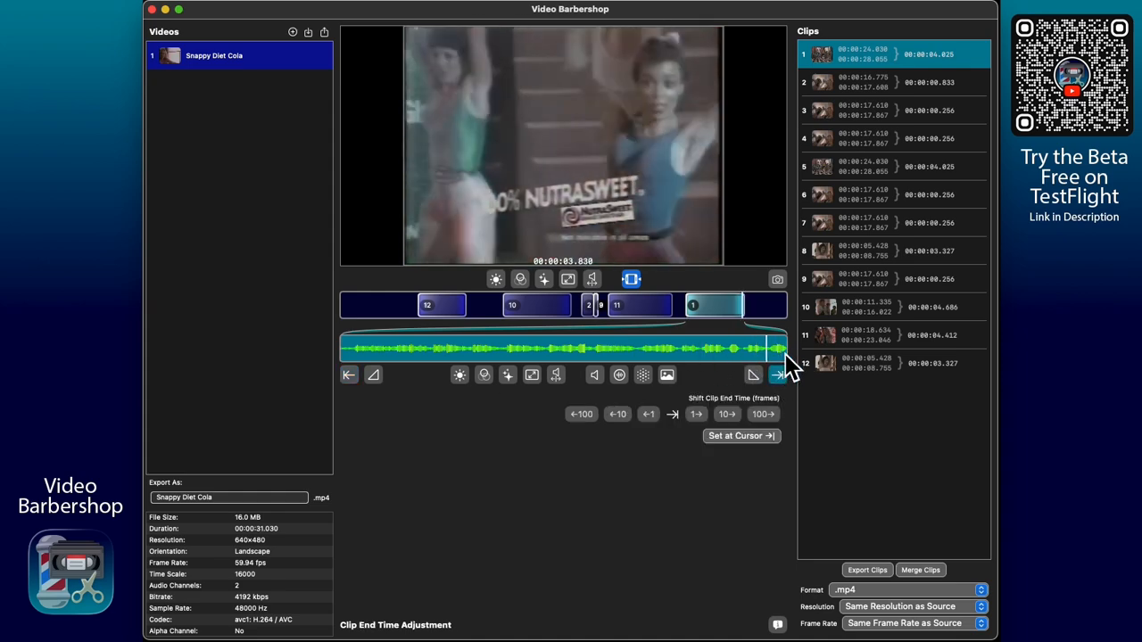
{"action": "left_click", "coordinate": [349, 375]}
{"action": "left_click_drag", "start_coordinate": [350, 359], "coordinate": [338, 360]}
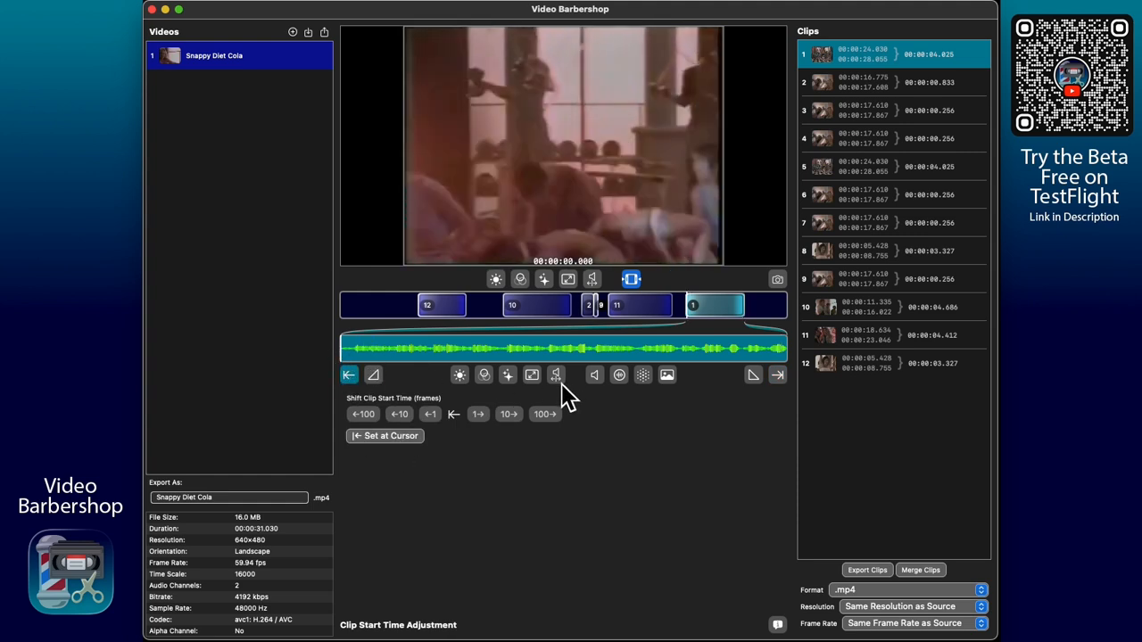
Set clip 1's audio gain to x 3.10 and trim its start time to the cursor at 00:00:00.105 within the clip
{"action": "left_click", "coordinate": [594, 375]}
{"action": "left_click_drag", "start_coordinate": [441, 403], "coordinate": [503, 405]}
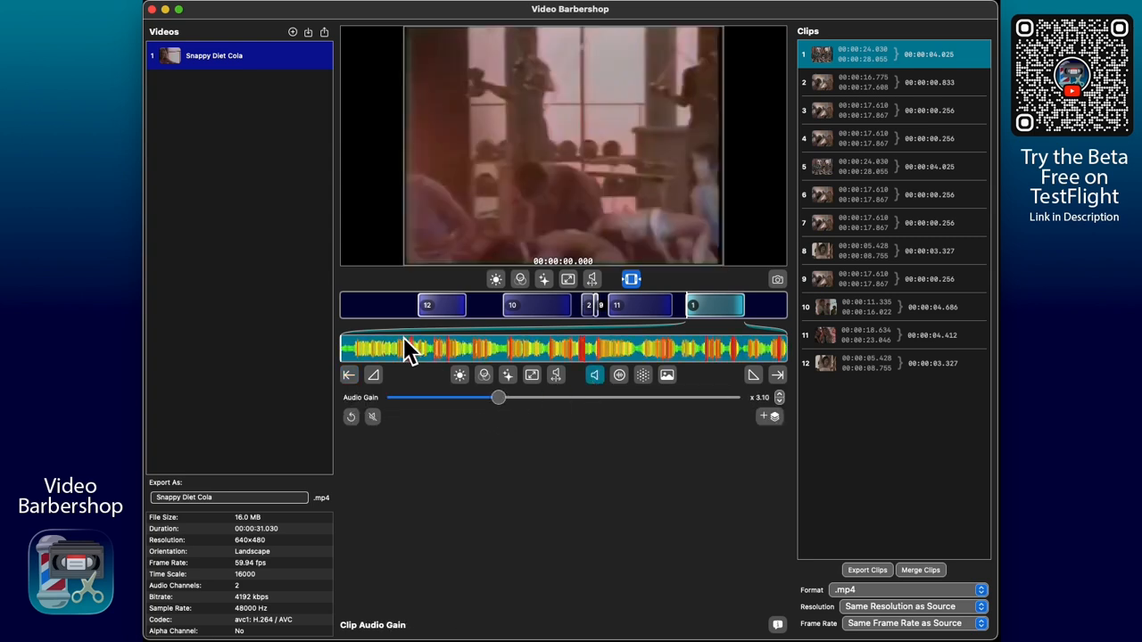
{"action": "left_click_drag", "start_coordinate": [366, 351], "coordinate": [355, 352]}
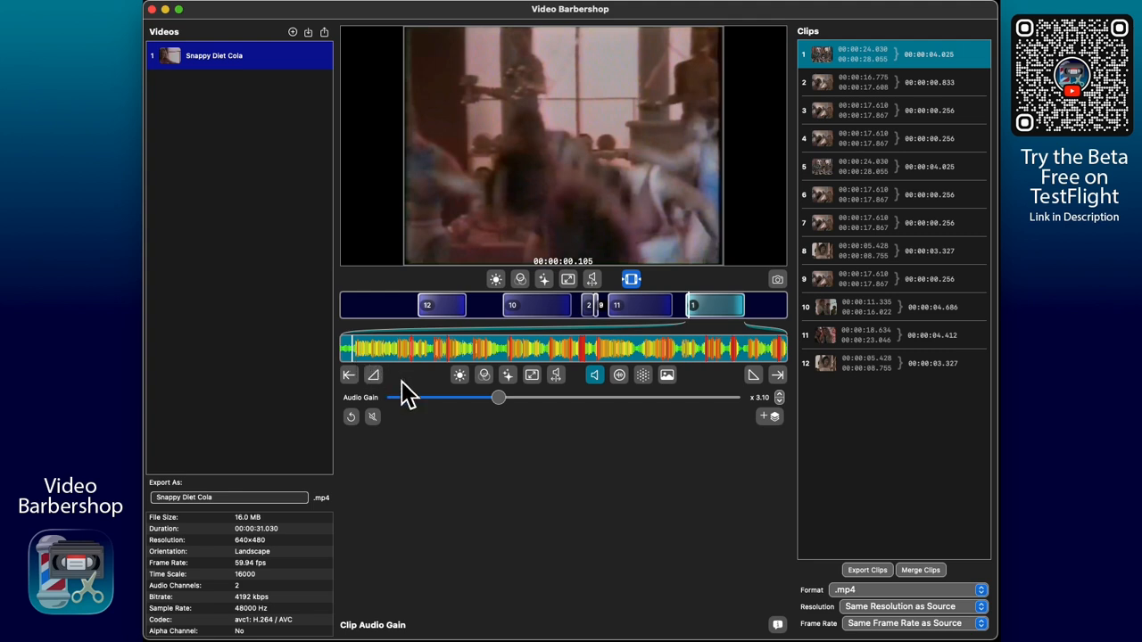
{"action": "left_click", "coordinate": [349, 376]}
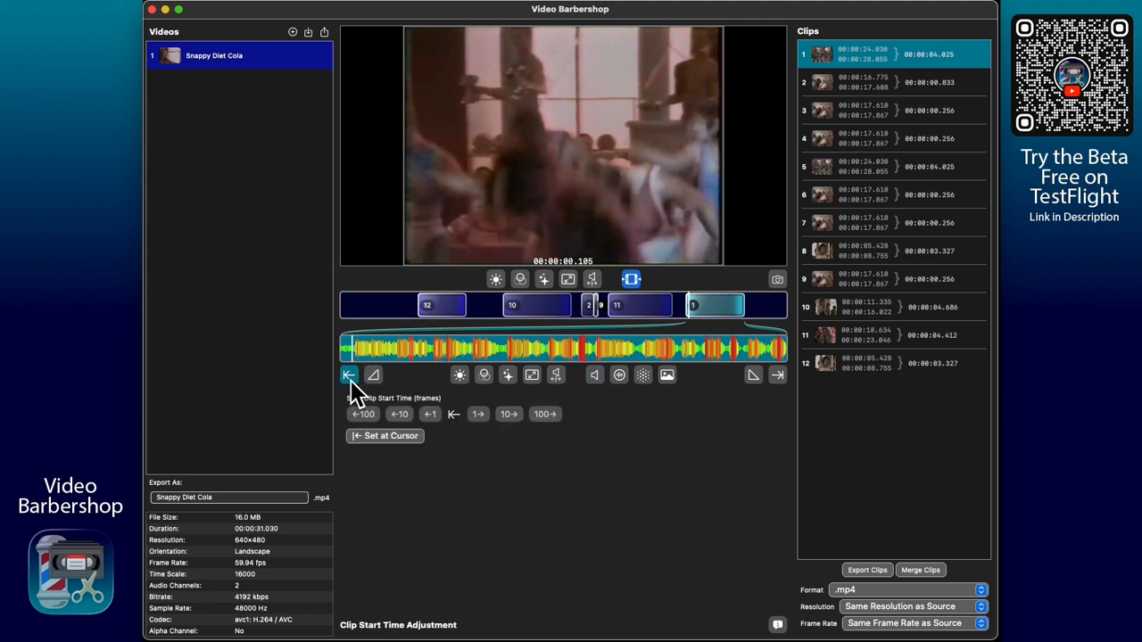
{"action": "left_click", "coordinate": [384, 439]}
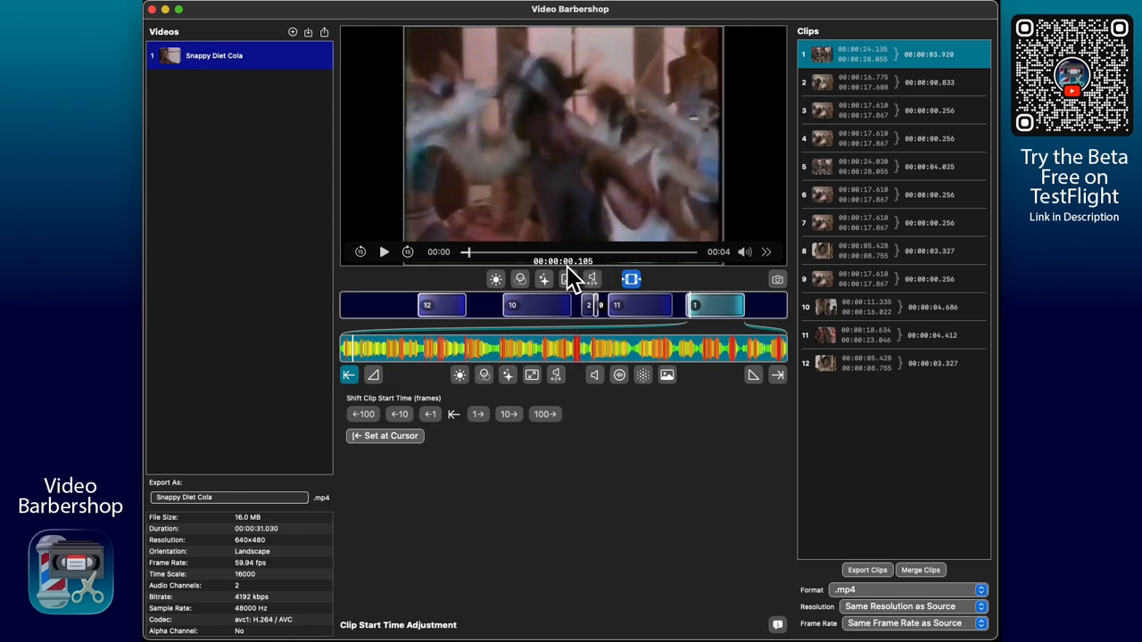
Scrub the full video timeline and clip 1's own timeline to compare source and clip timecodes, and deselect the clip
{"action": "left_click", "coordinate": [492, 307]}
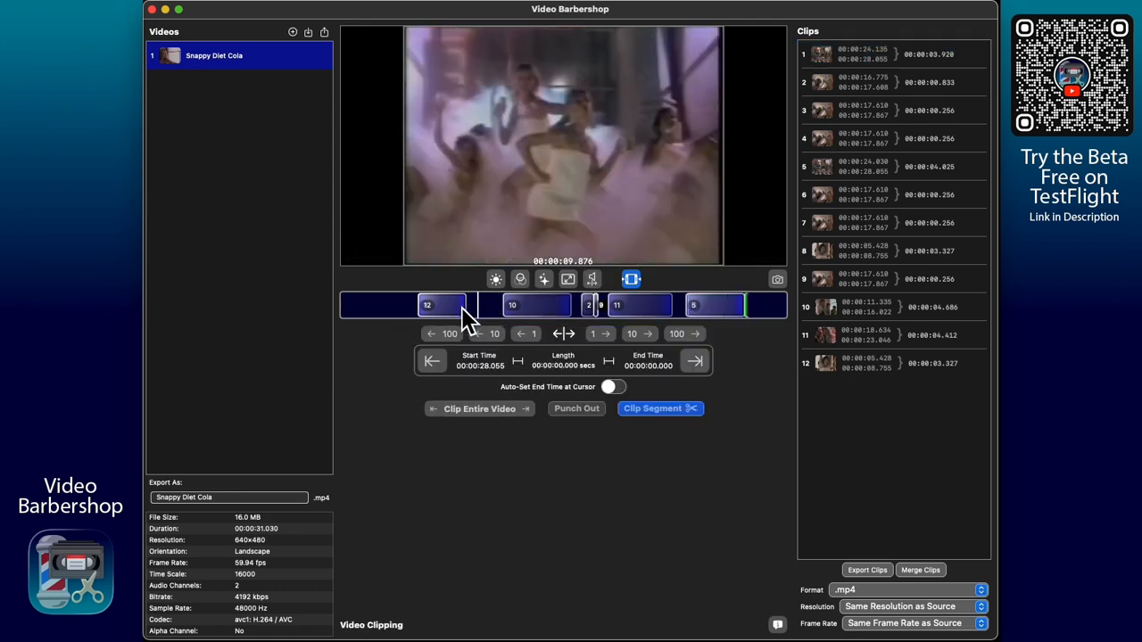
{"action": "left_click_drag", "start_coordinate": [461, 307], "coordinate": [598, 308]}
{"action": "left_click", "coordinate": [716, 310]}
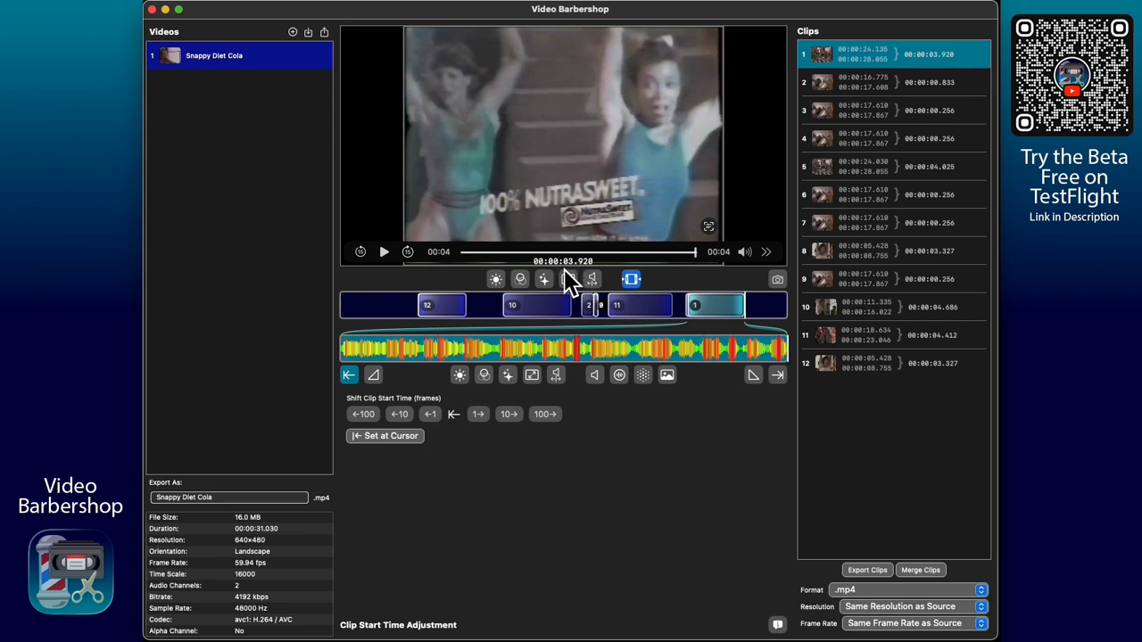
{"action": "left_click_drag", "start_coordinate": [425, 347], "coordinate": [813, 357]}
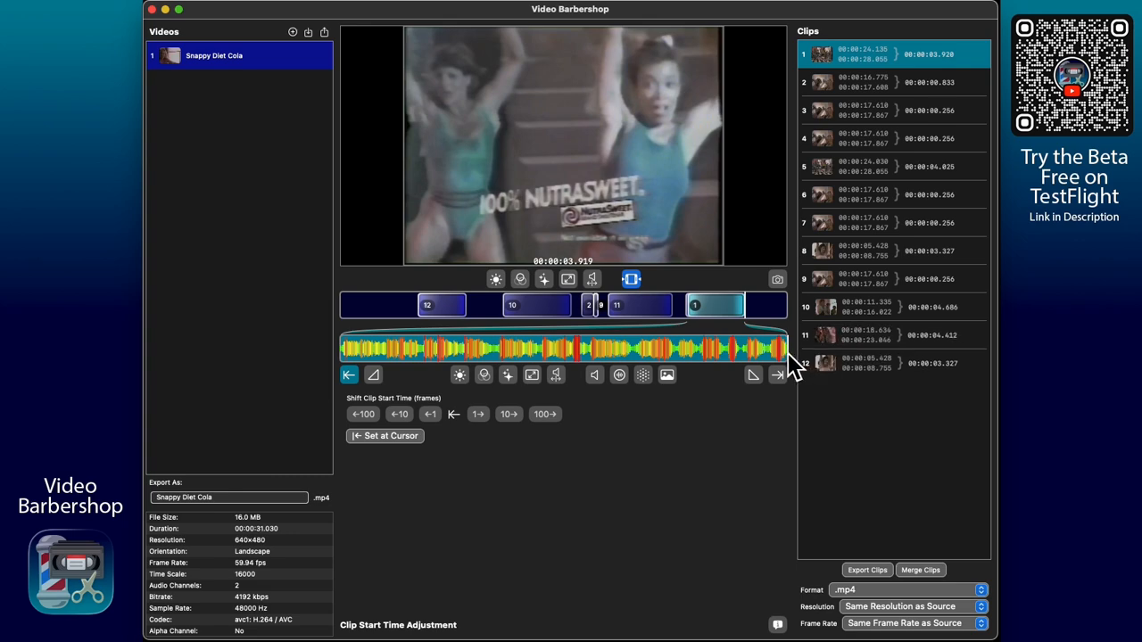
{"action": "mouse_move", "coordinate": [572, 265]}
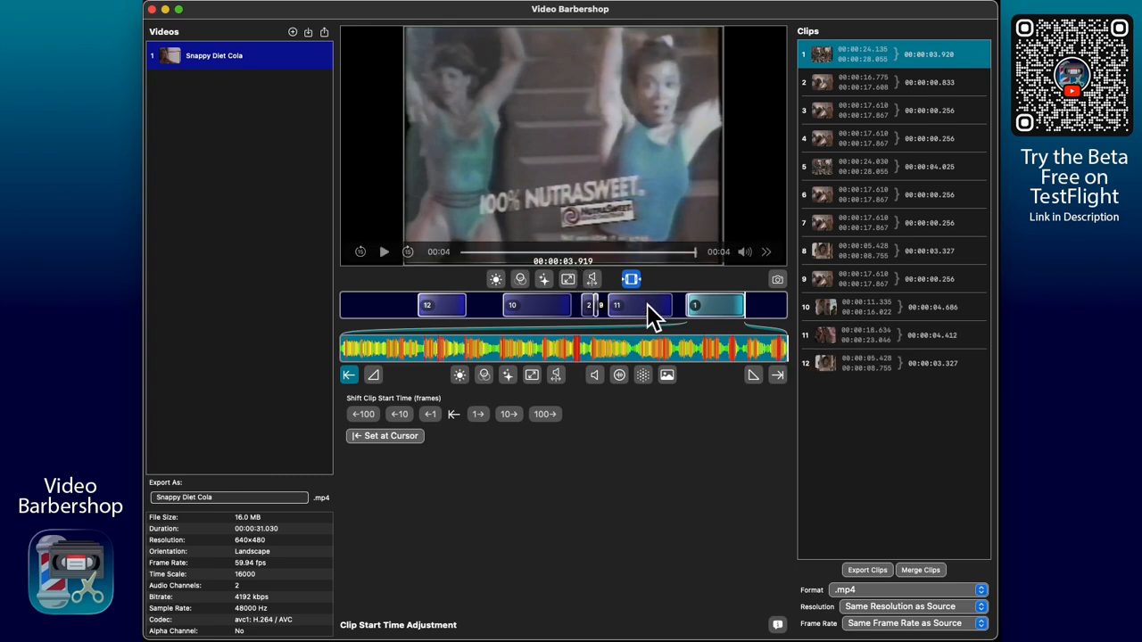
{"action": "left_click_drag", "start_coordinate": [738, 310], "coordinate": [716, 312]}
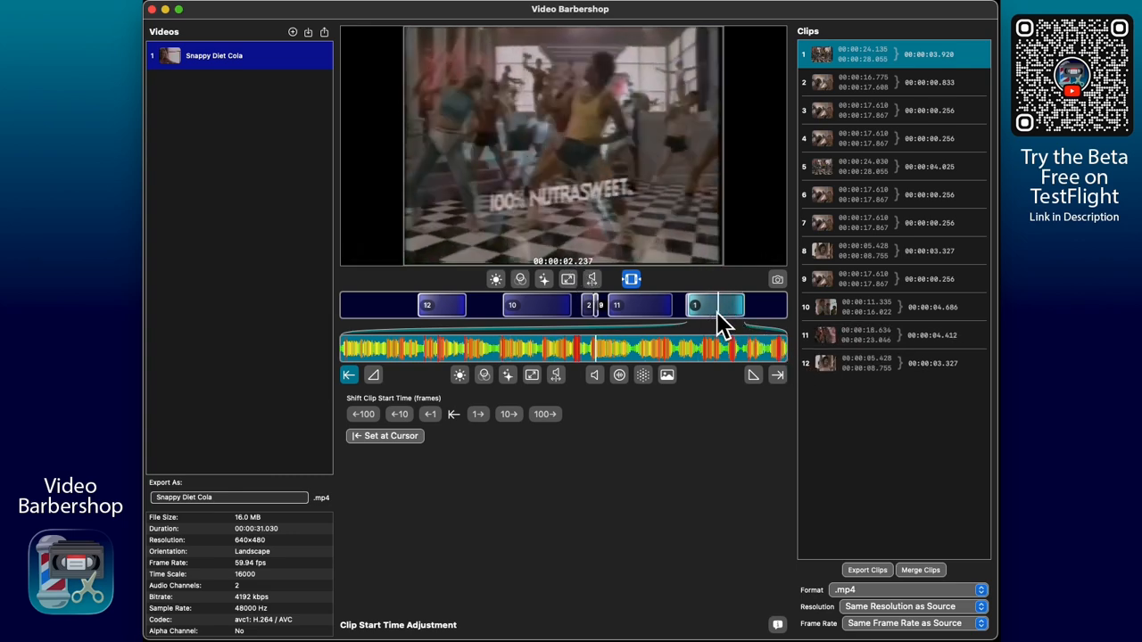
{"action": "left_click", "coordinate": [814, 403]}
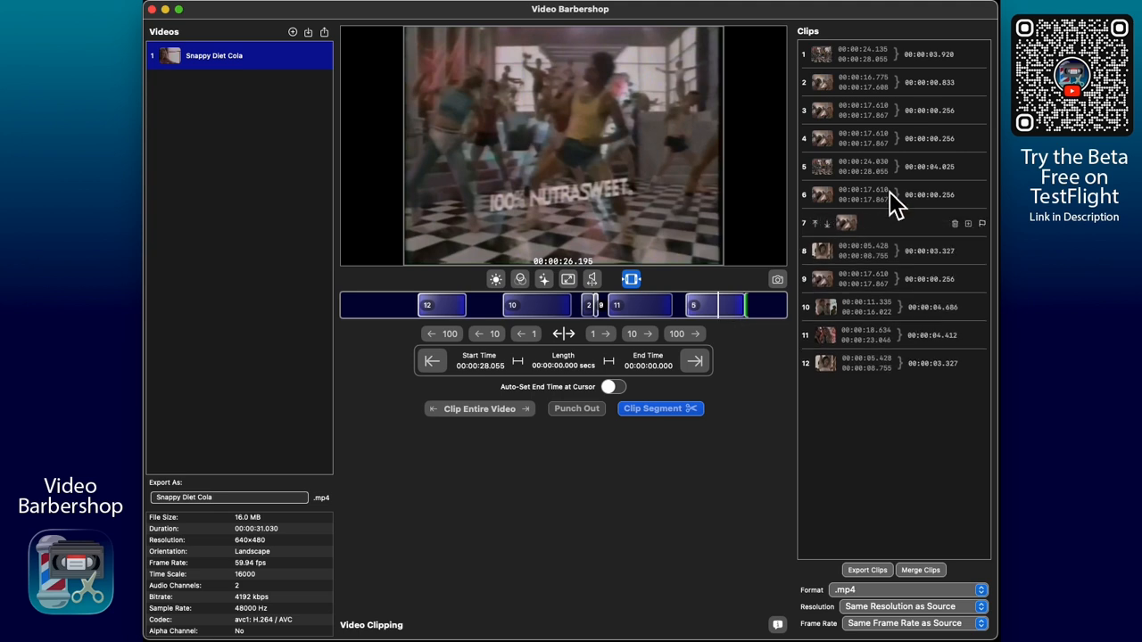
Select clip 12, set its start time to 00:00:06.421 at the cursor, and open its end-time adjustment
{"action": "left_click", "coordinate": [889, 167]}
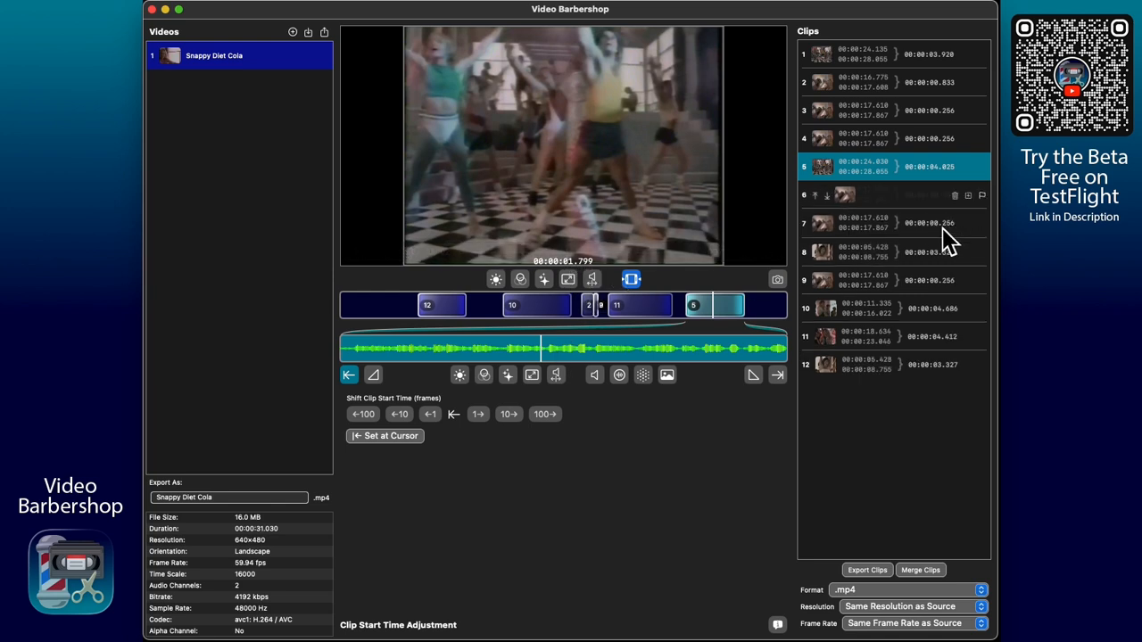
{"action": "left_click", "coordinate": [947, 373]}
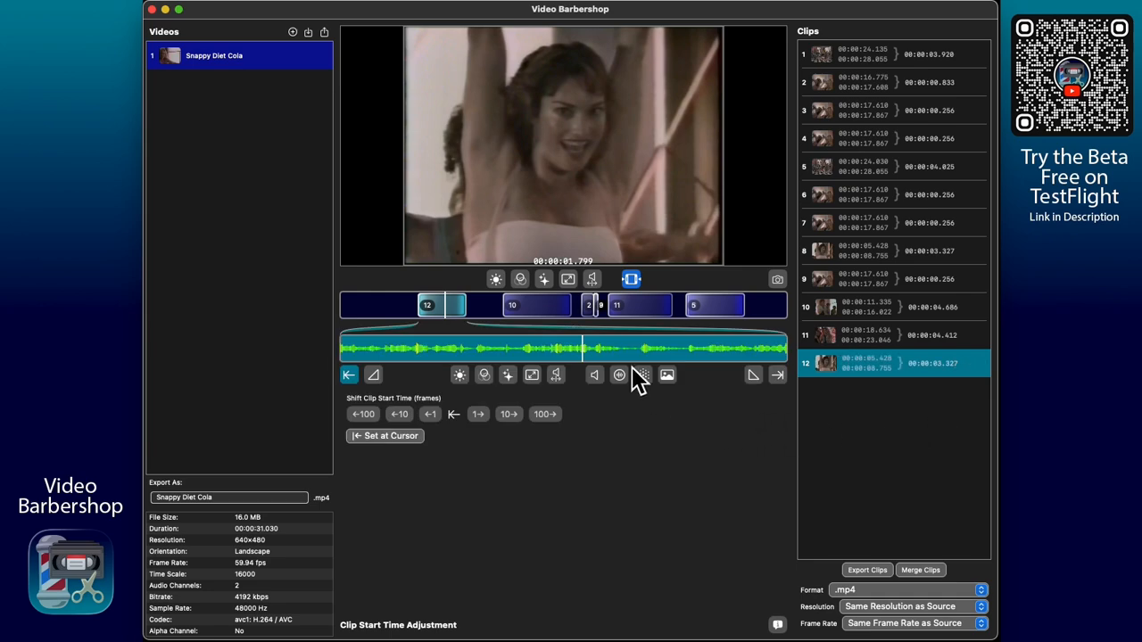
{"action": "left_click_drag", "start_coordinate": [592, 349], "coordinate": [339, 351]}
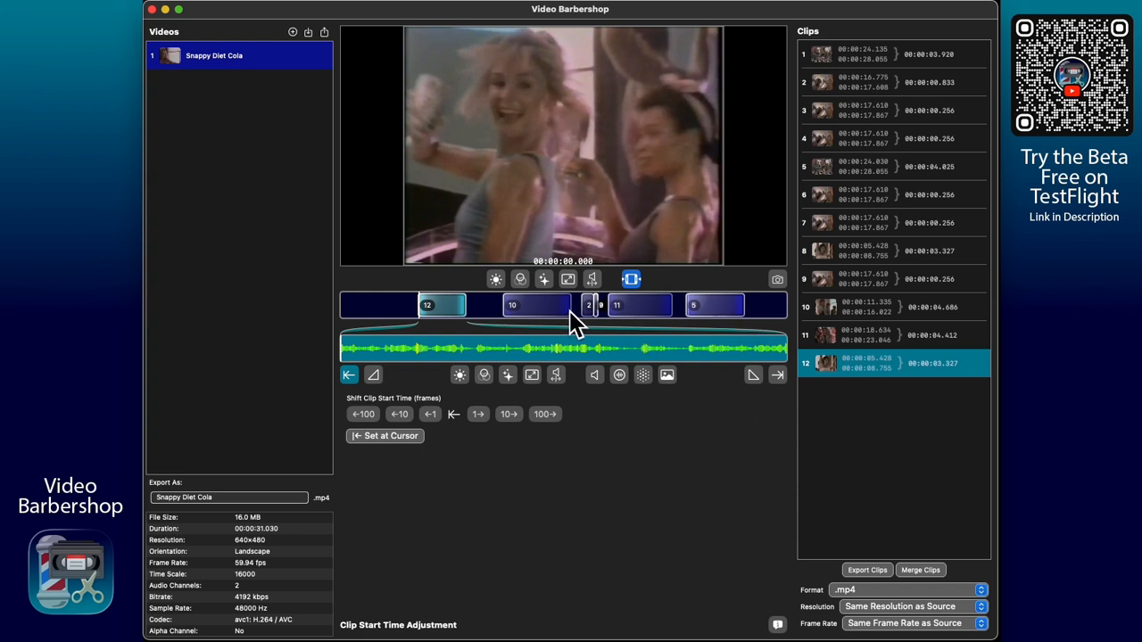
{"action": "mouse_move", "coordinate": [481, 354]}
{"action": "left_mouse_down"}
{"action": "mouse_move", "coordinate": [441, 365]}
{"action": "mouse_move", "coordinate": [479, 357]}
{"action": "left_mouse_up"}
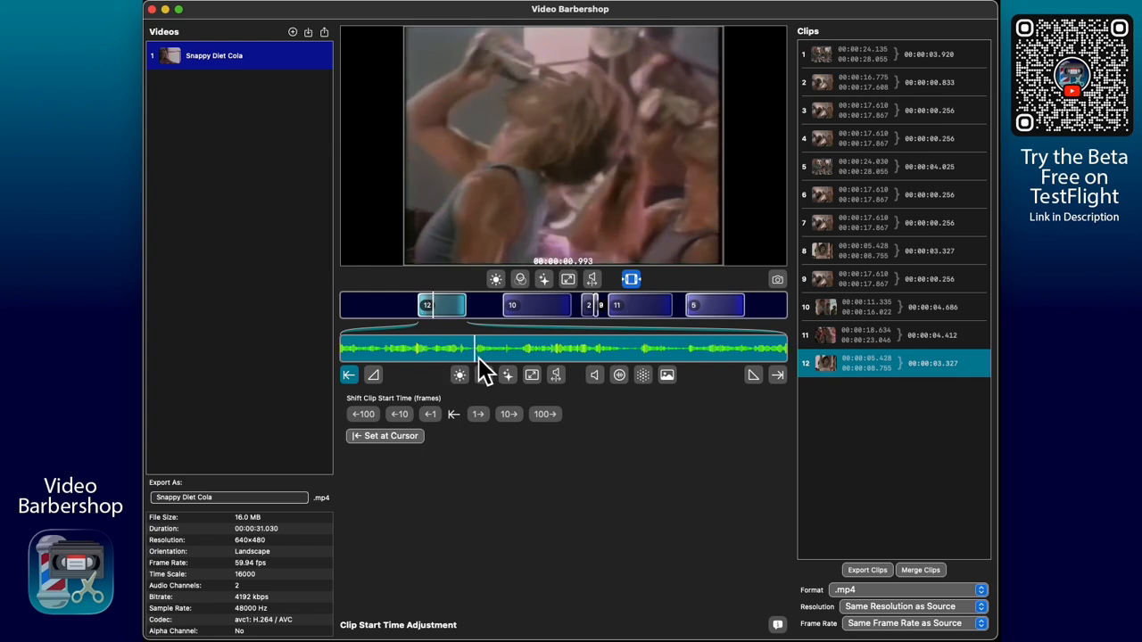
{"action": "left_click", "coordinate": [406, 435]}
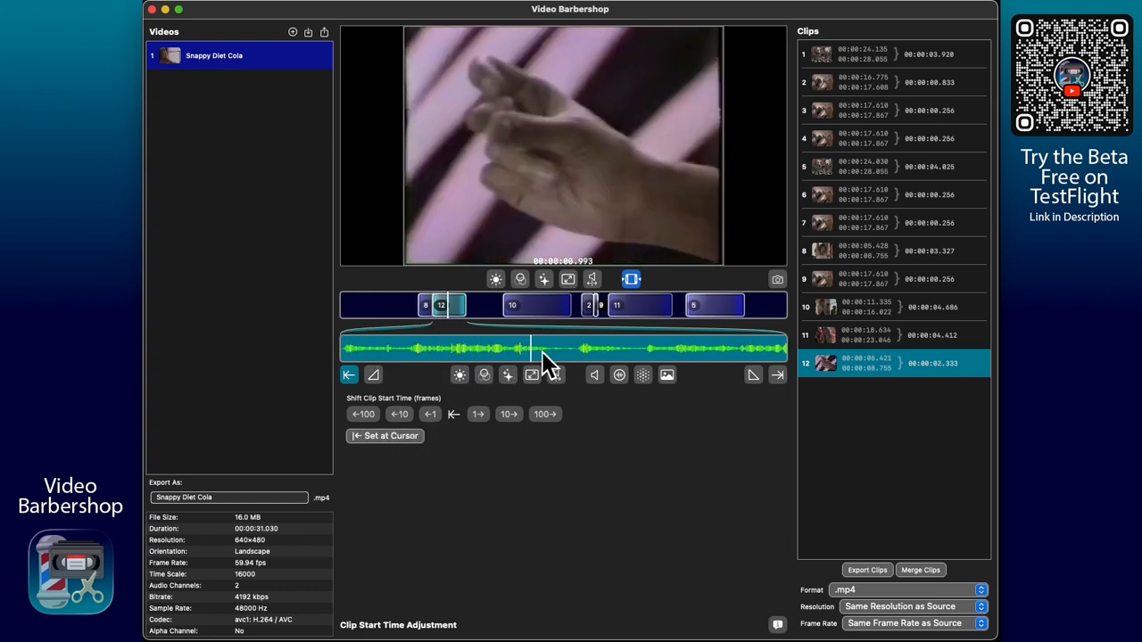
{"action": "left_click", "coordinate": [778, 374]}
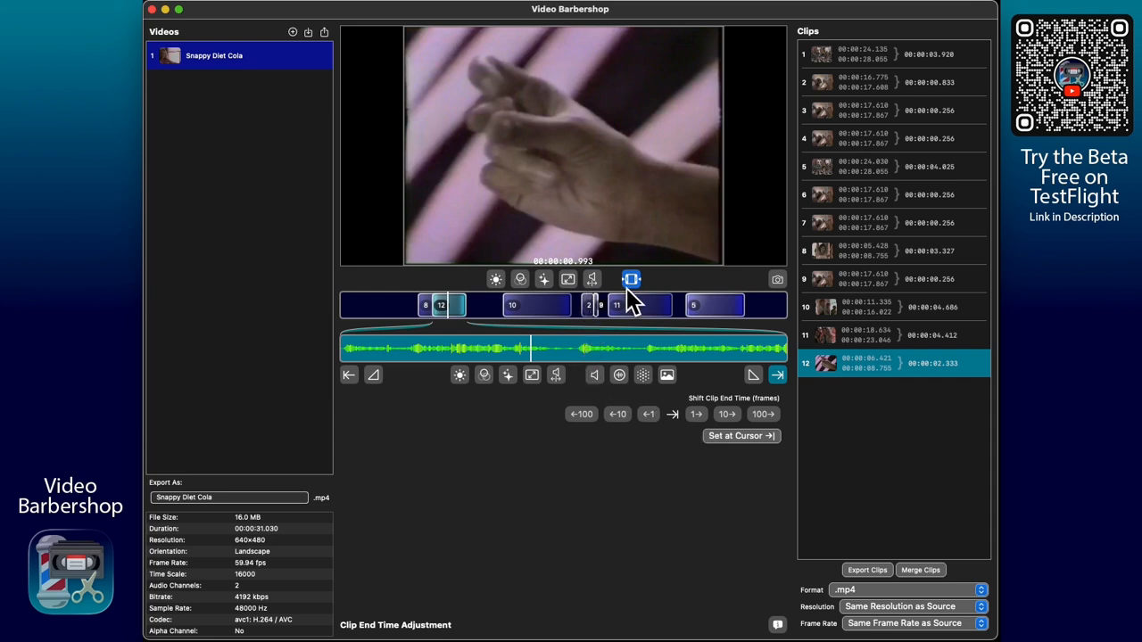
Shift clip 12's end time earlier and back later in single-frame increments, finishing at 00:00:08.772
{"action": "left_click", "coordinate": [651, 417]}
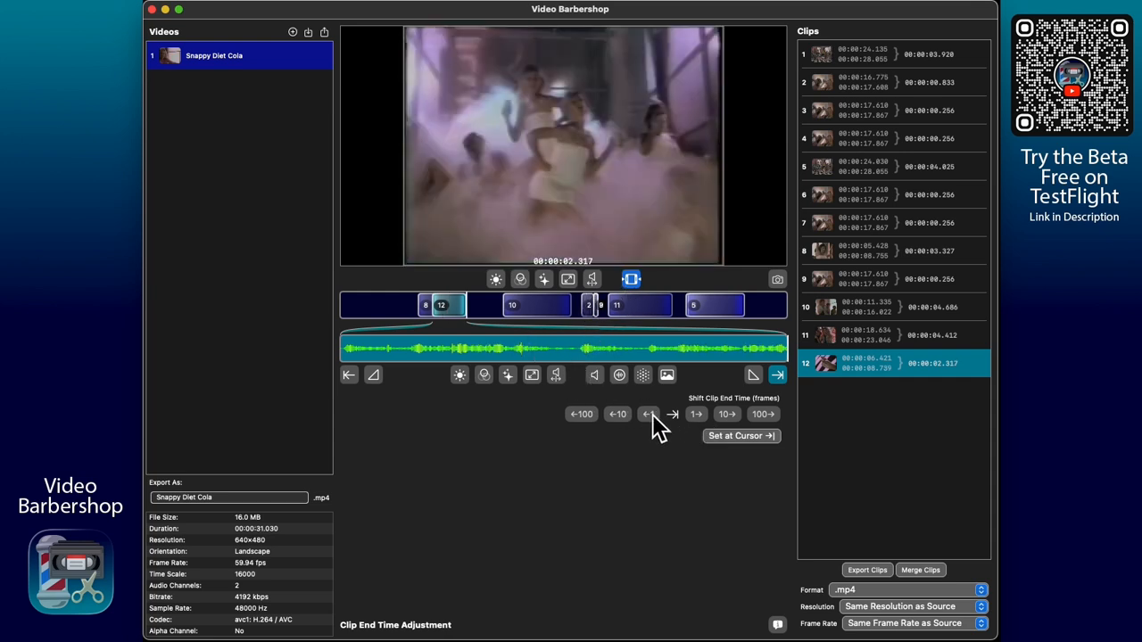
{"action": "left_click", "coordinate": [651, 417]}
{"action": "left_click", "coordinate": [653, 416]}
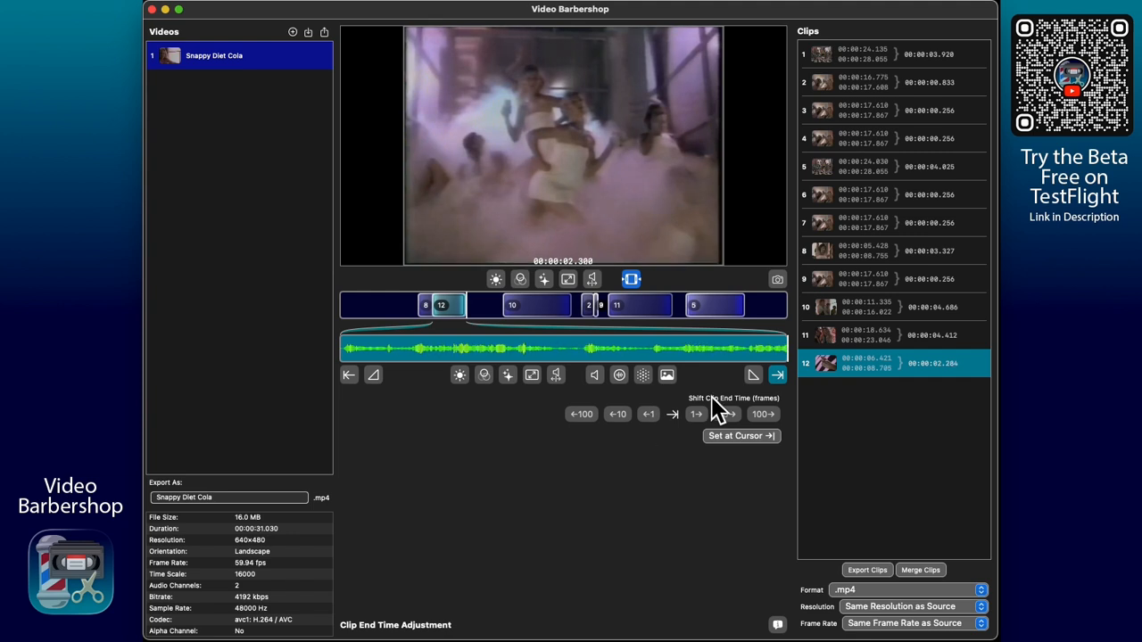
{"action": "left_click", "coordinate": [697, 416]}
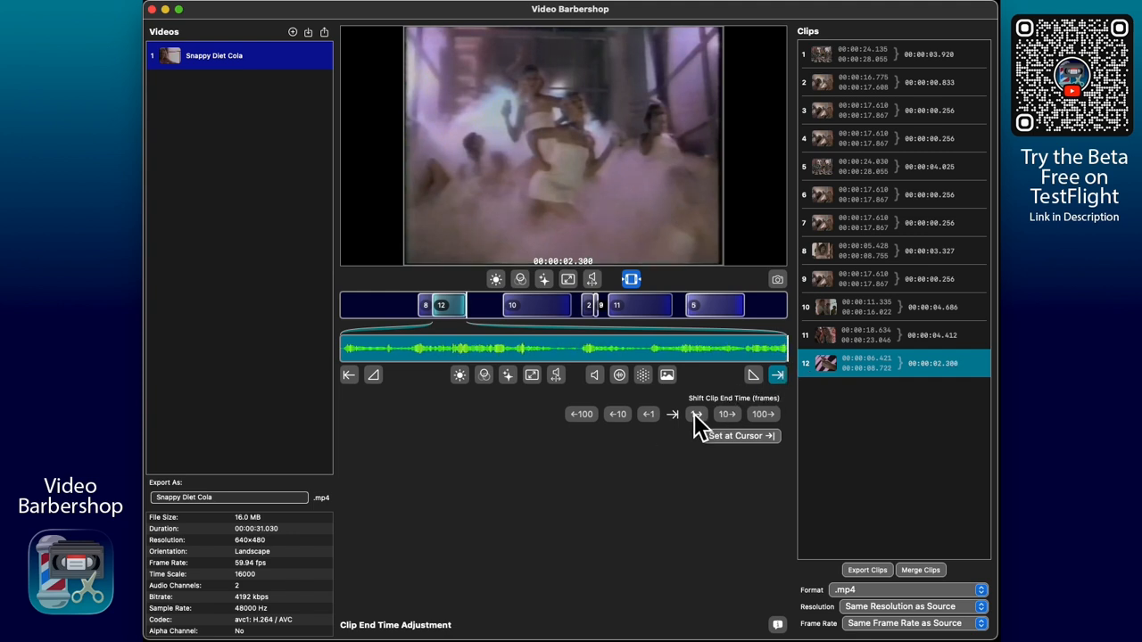
{"action": "left_click", "coordinate": [696, 416]}
{"action": "left_click", "coordinate": [696, 416]}
{"action": "left_click", "coordinate": [696, 417]}
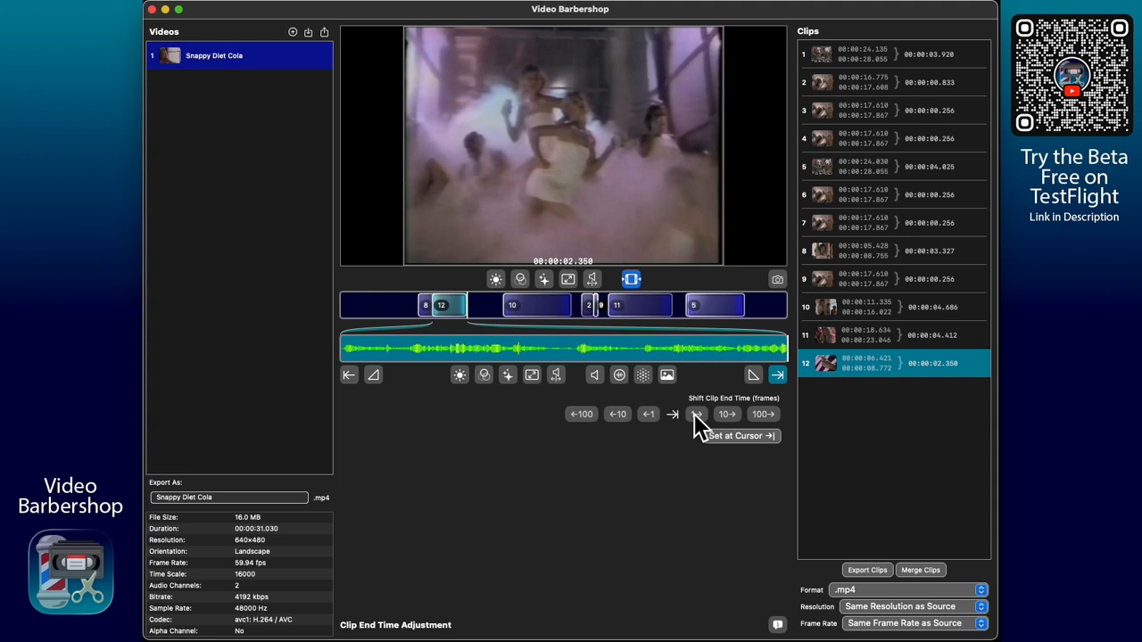
Move clip 12's end time earlier and forward again frame by frame, finishing at 00:00:08.822
{"action": "left_click", "coordinate": [627, 424]}
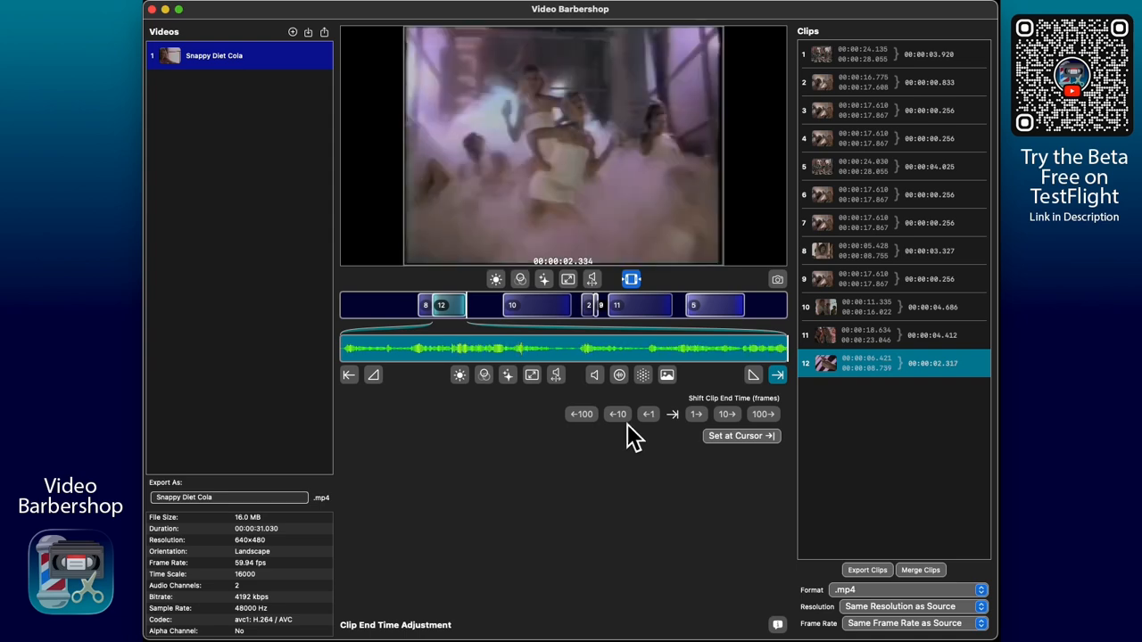
{"action": "left_click", "coordinate": [628, 424]}
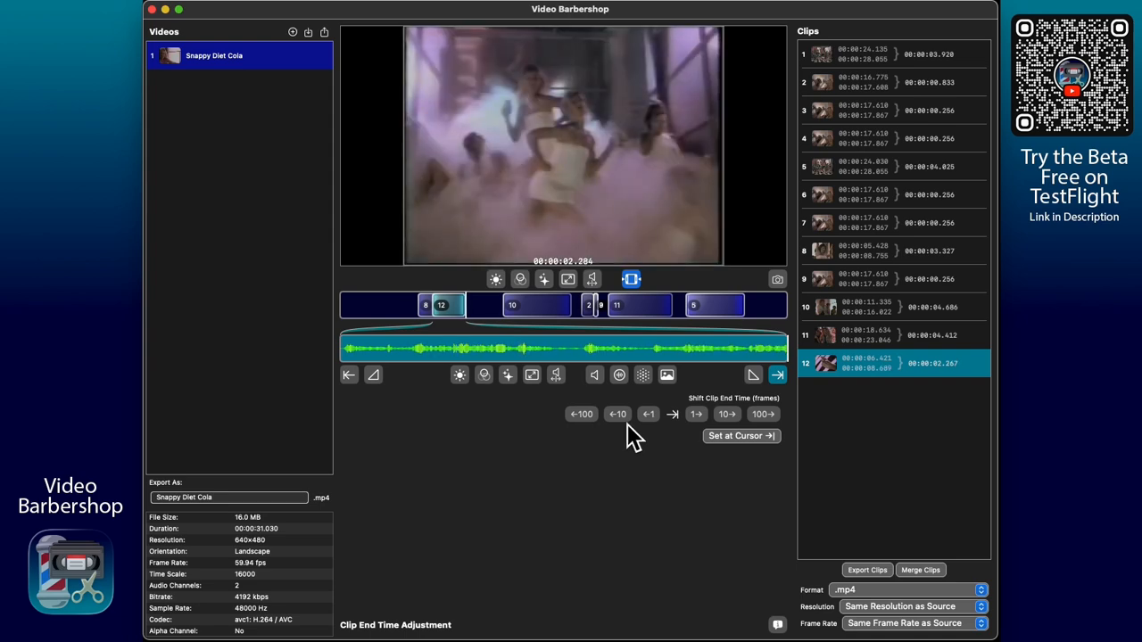
{"action": "key", "text": "Right"}
{"action": "key", "text": "Right"}
{"action": "key", "text": "Right"}
{"action": "key", "text": "Right"}
{"action": "key", "text": "Right"}
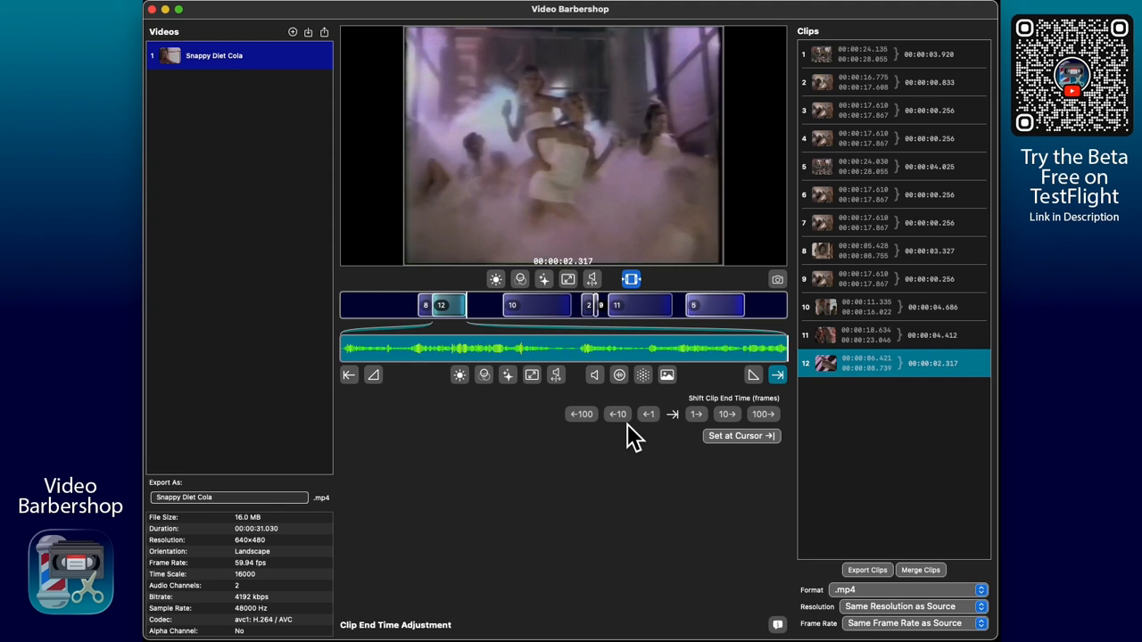
{"action": "key", "text": "Right"}
{"action": "key", "text": "Right"}
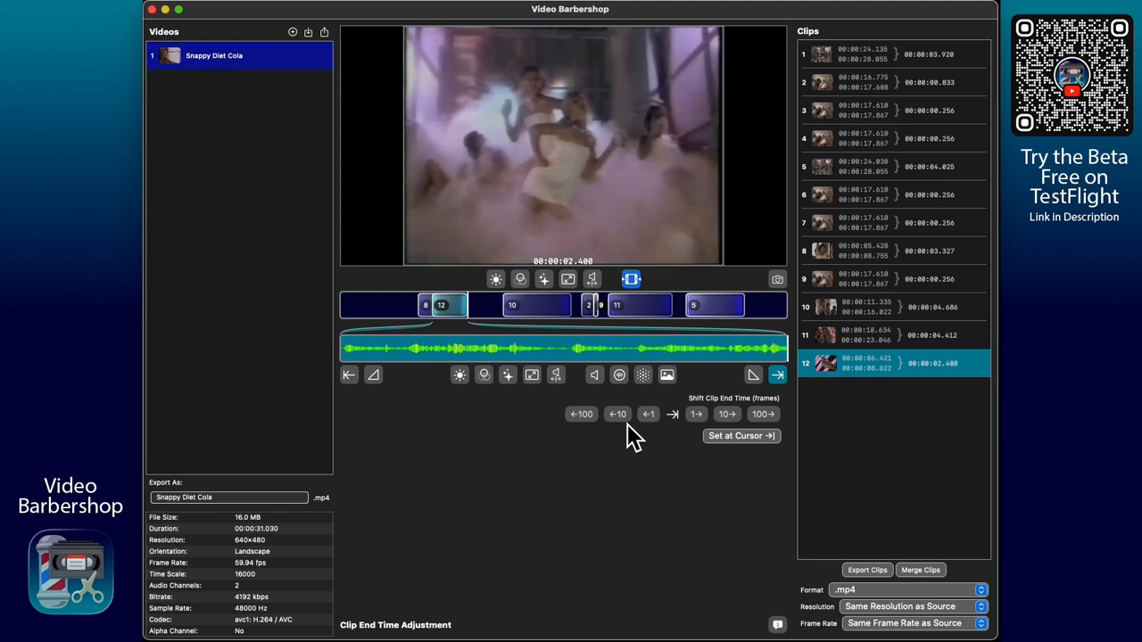
Switch to clip 12's start-time adjustment and nudge the start frame by frame to 00:00:06.438
{"action": "left_click", "coordinate": [349, 375]}
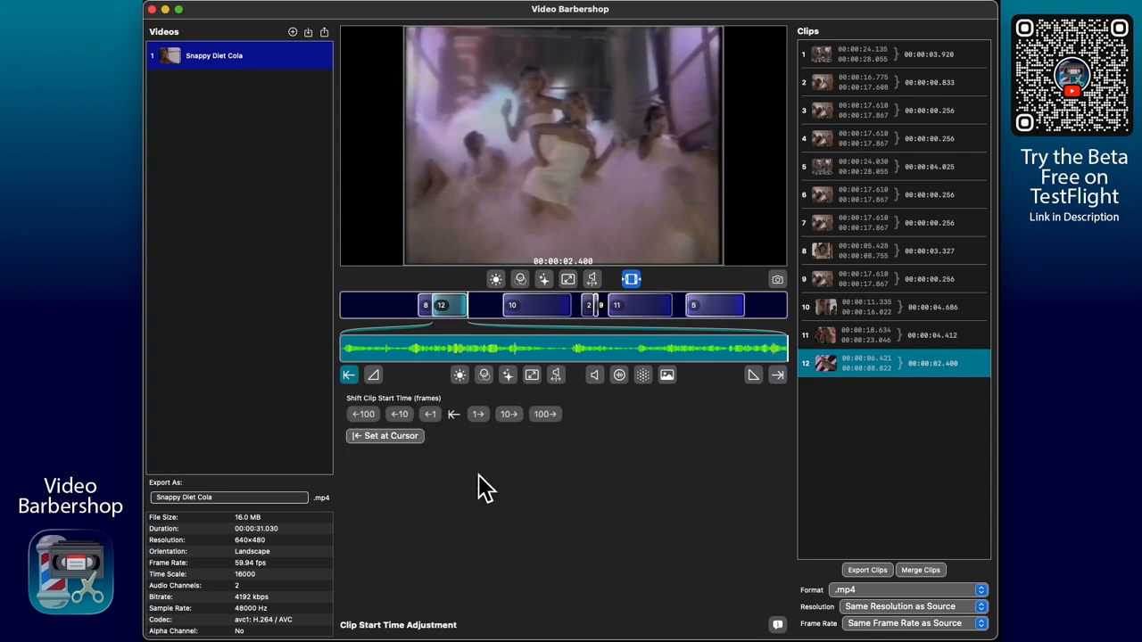
{"action": "key", "text": "Left"}
{"action": "key", "text": "Right"}
{"action": "key", "text": "Right"}
{"action": "key", "text": "Right"}
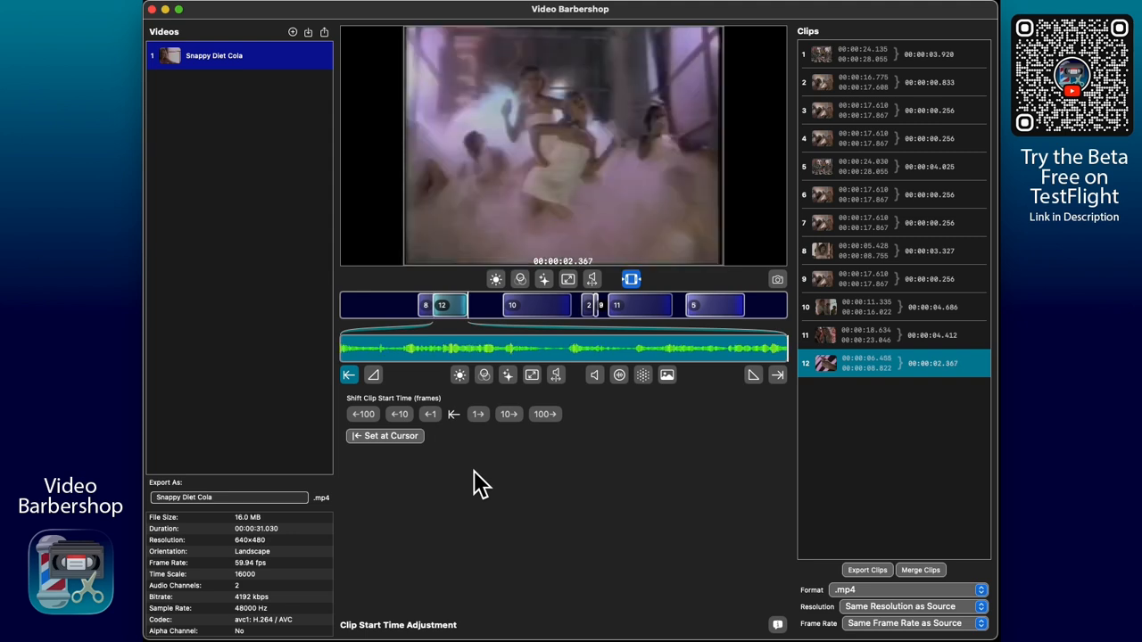
{"action": "key", "text": "Left"}
{"action": "key", "text": "Right"}
{"action": "key", "text": "Left"}
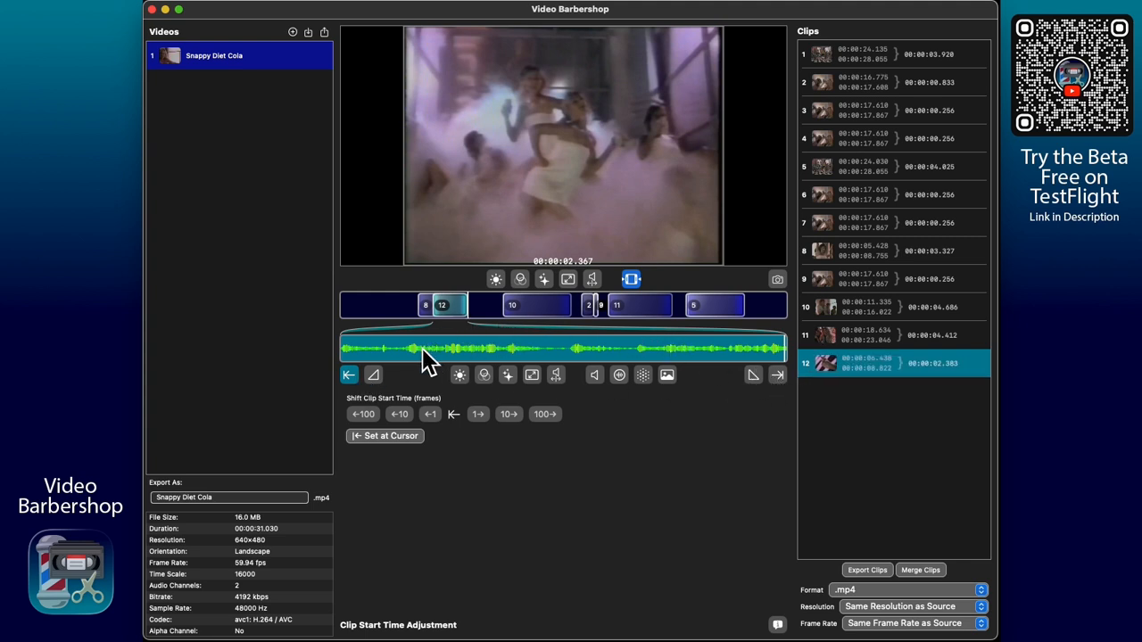
Shift clip 12's start time earlier in 100-frame and 10-frame increments to 00:00:02.601
{"action": "left_click", "coordinate": [371, 431]}
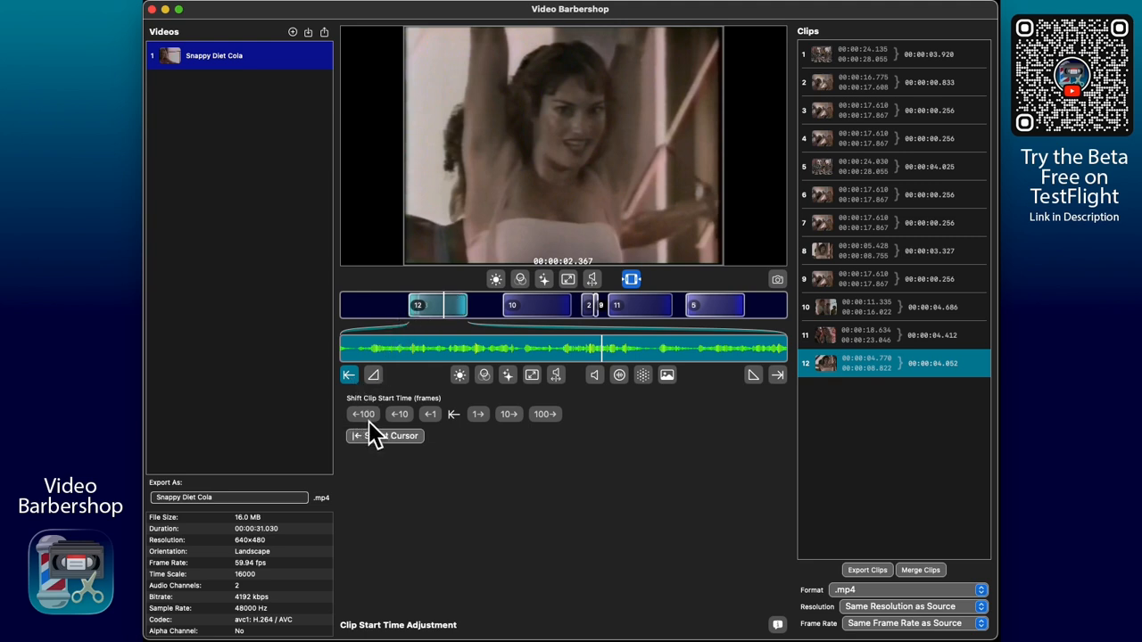
{"action": "left_click", "coordinate": [369, 415]}
{"action": "left_click", "coordinate": [399, 416]}
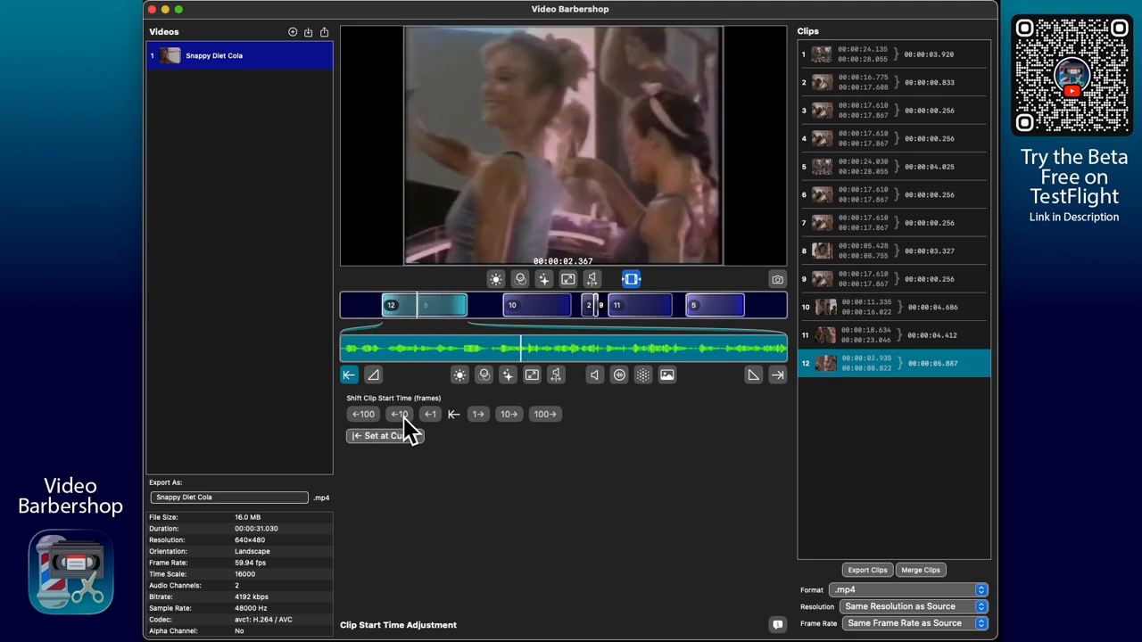
{"action": "left_click", "coordinate": [399, 416]}
{"action": "left_click", "coordinate": [400, 415]}
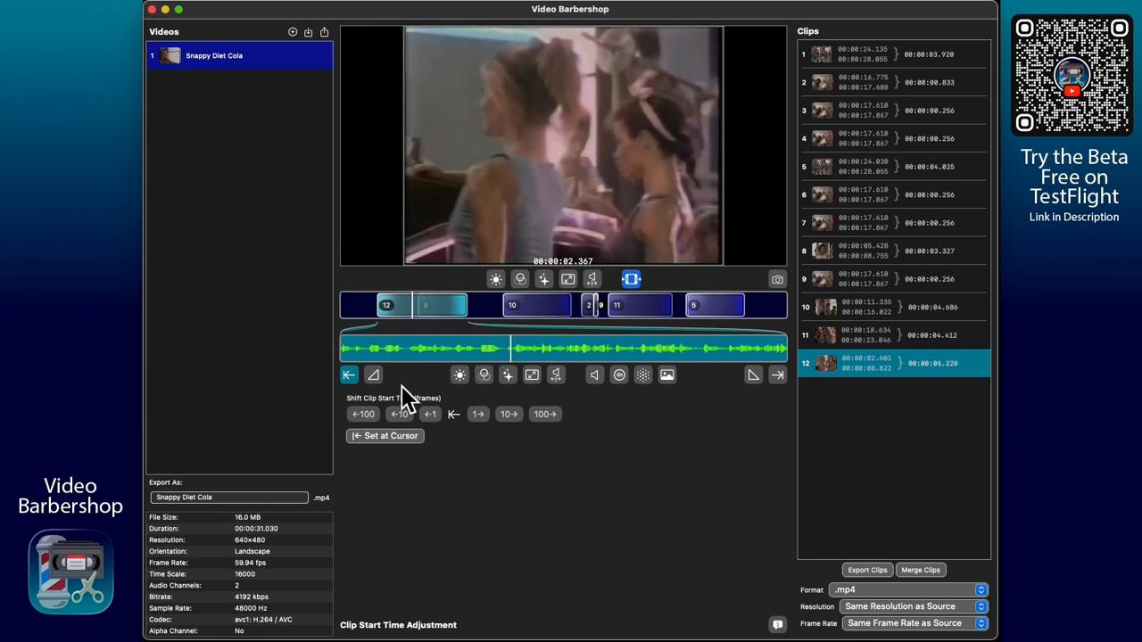
Switch to clip 12's end-time adjustment and extend the end in 10-frame increments to 00:00:10.490
{"action": "left_click", "coordinate": [777, 375]}
{"action": "left_click", "coordinate": [731, 413]}
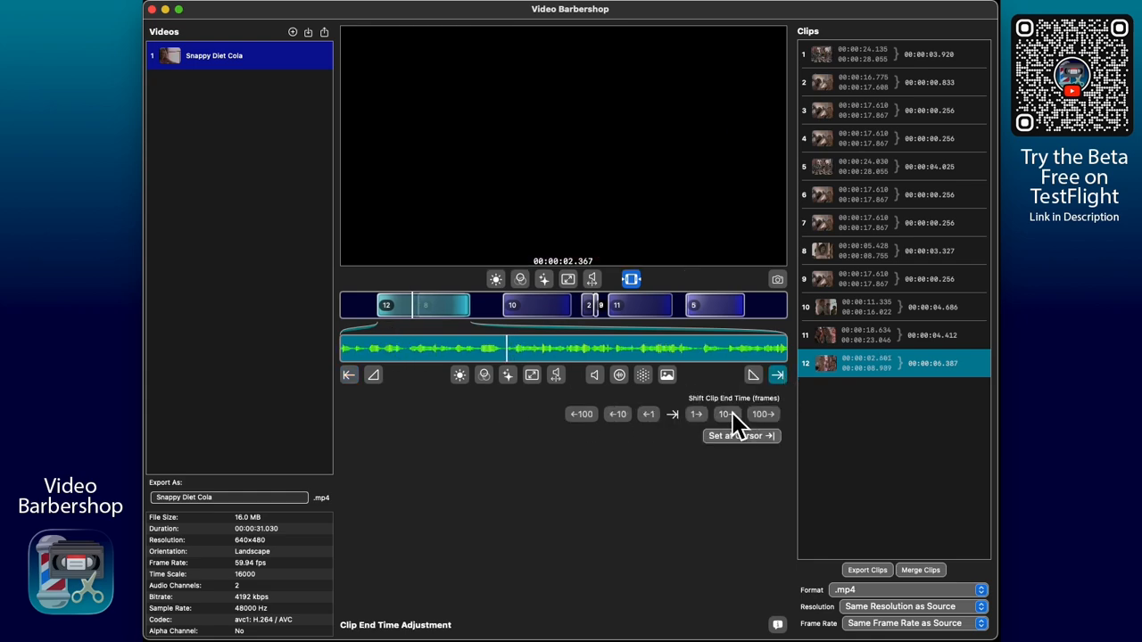
{"action": "left_click", "coordinate": [729, 410]}
{"action": "left_click", "coordinate": [727, 408]}
{"action": "left_click", "coordinate": [727, 407]}
{"action": "left_click", "coordinate": [727, 408]}
{"action": "left_click", "coordinate": [727, 408]}
{"action": "left_click", "coordinate": [727, 407]}
{"action": "left_click", "coordinate": [727, 408]}
{"action": "left_click", "coordinate": [727, 408]}
{"action": "left_click", "coordinate": [728, 408]}
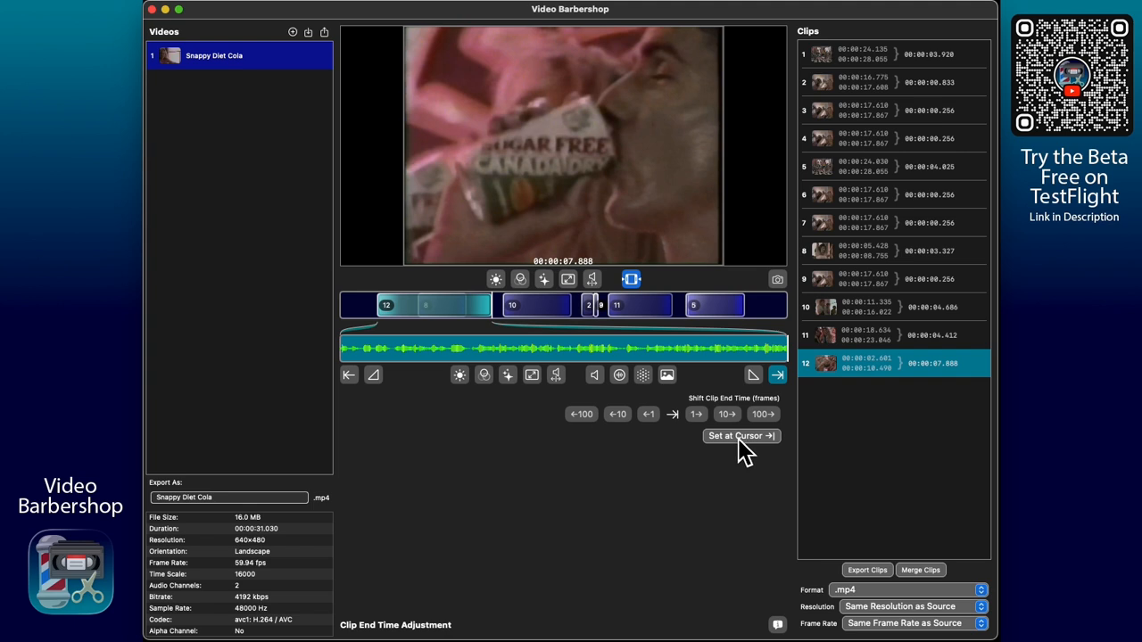
Extend clip 12's end time to 00:00:12.191 and trim it back to the cursor at 00:00:08.446 within the clip
{"action": "left_click", "coordinate": [761, 416]}
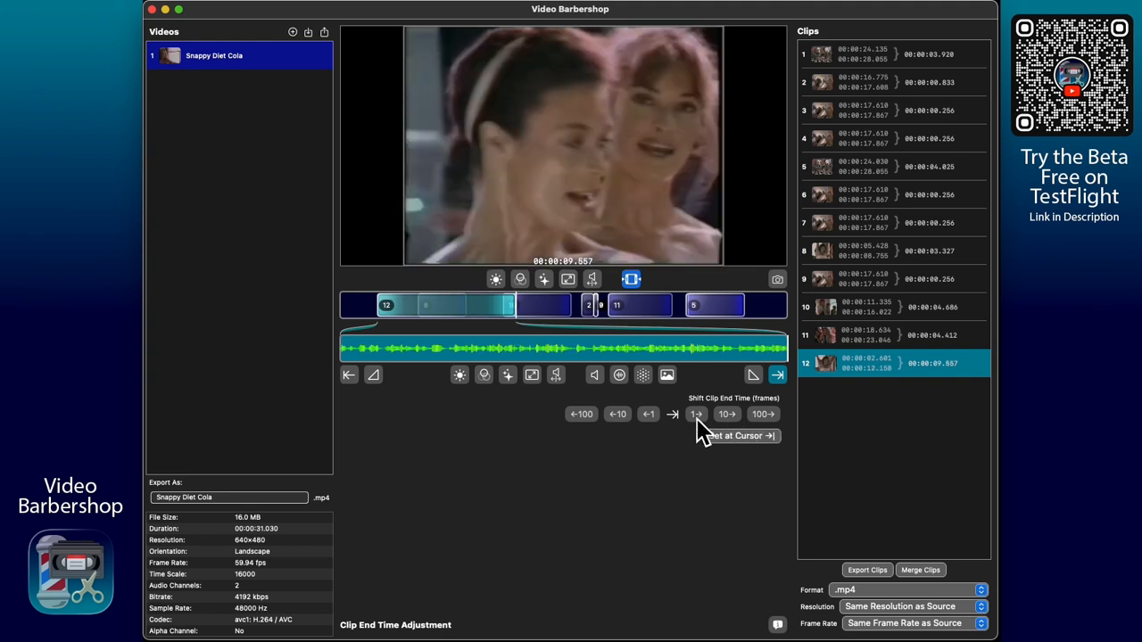
{"action": "left_click", "coordinate": [696, 414]}
{"action": "left_click", "coordinate": [697, 414]}
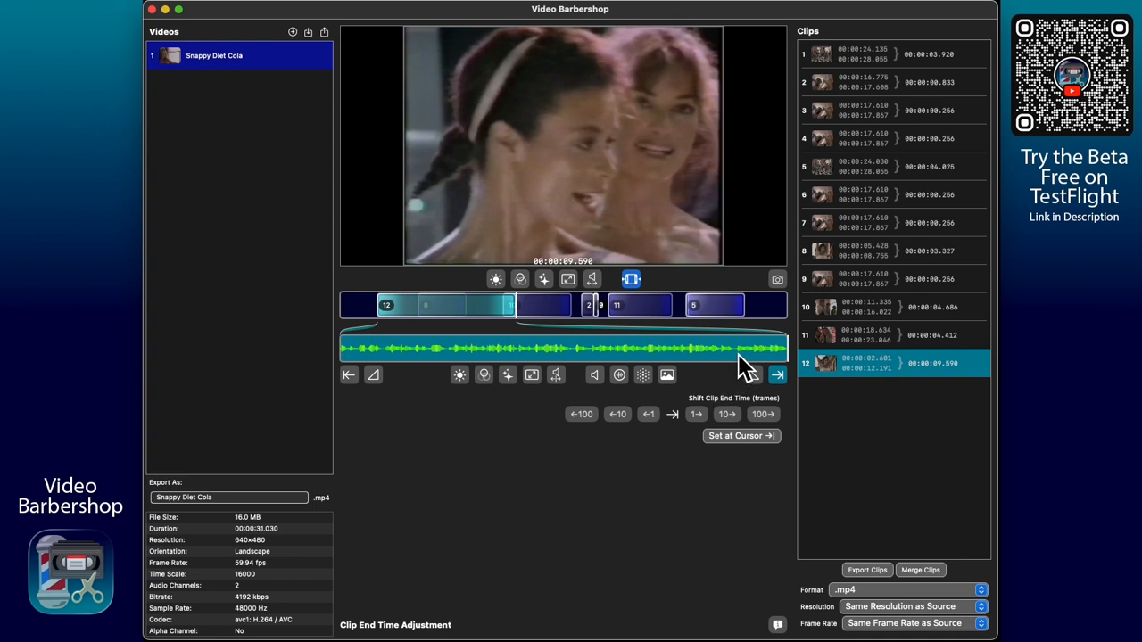
{"action": "left_click", "coordinate": [735, 349]}
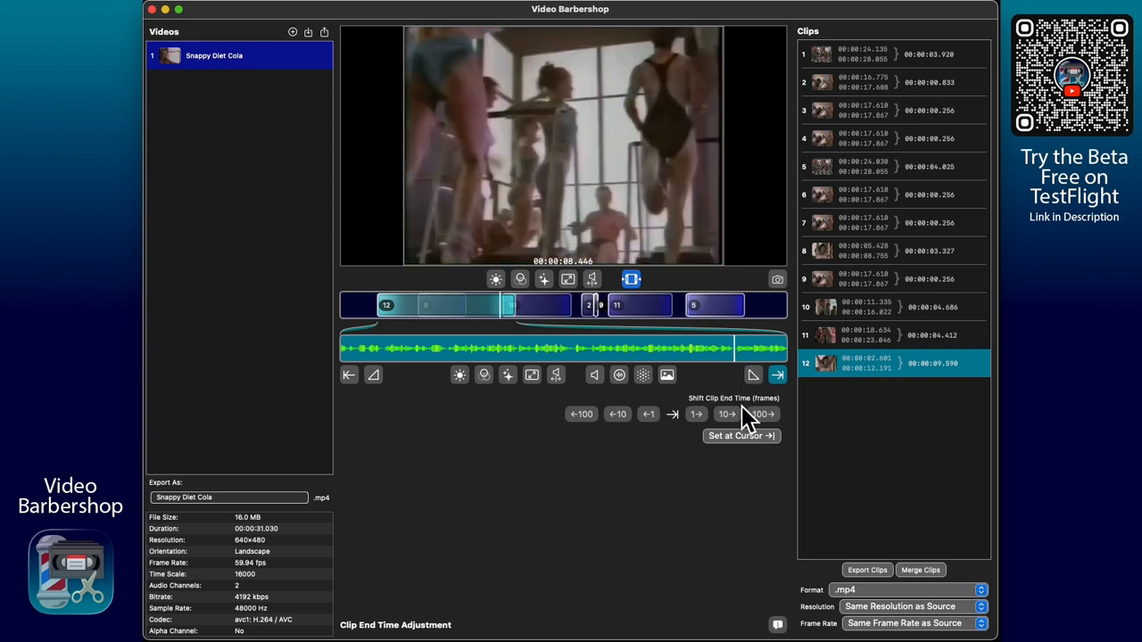
{"action": "left_click", "coordinate": [721, 437]}
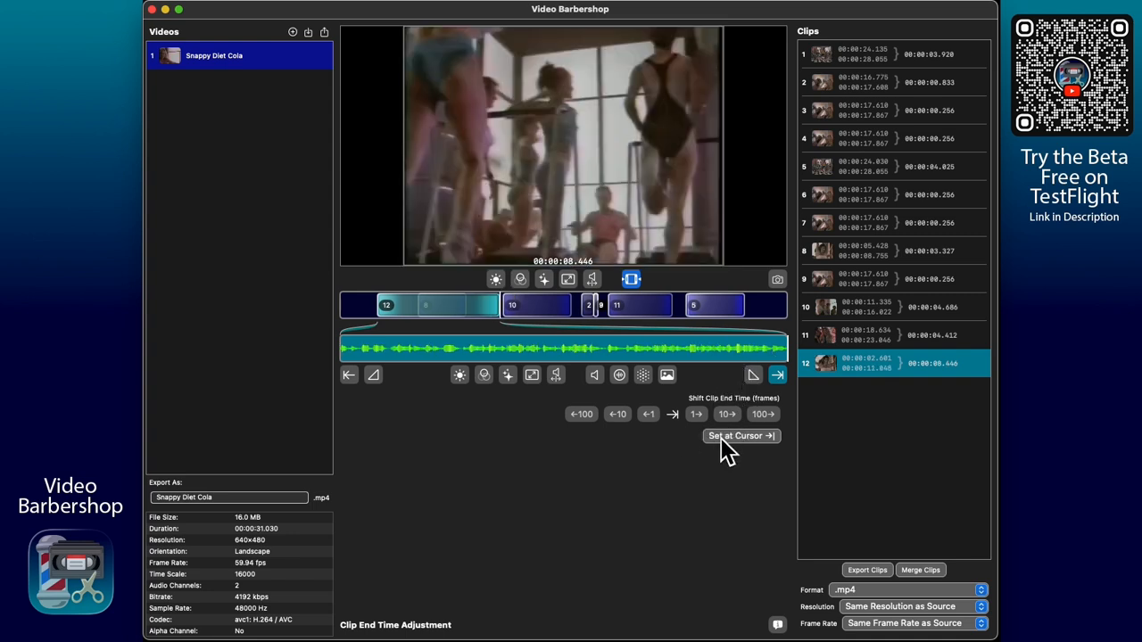
Scrub within clip 12 and shift its end time later in single-frame and 10-frame increments to 00:00:11.448
{"action": "left_click", "coordinate": [711, 349]}
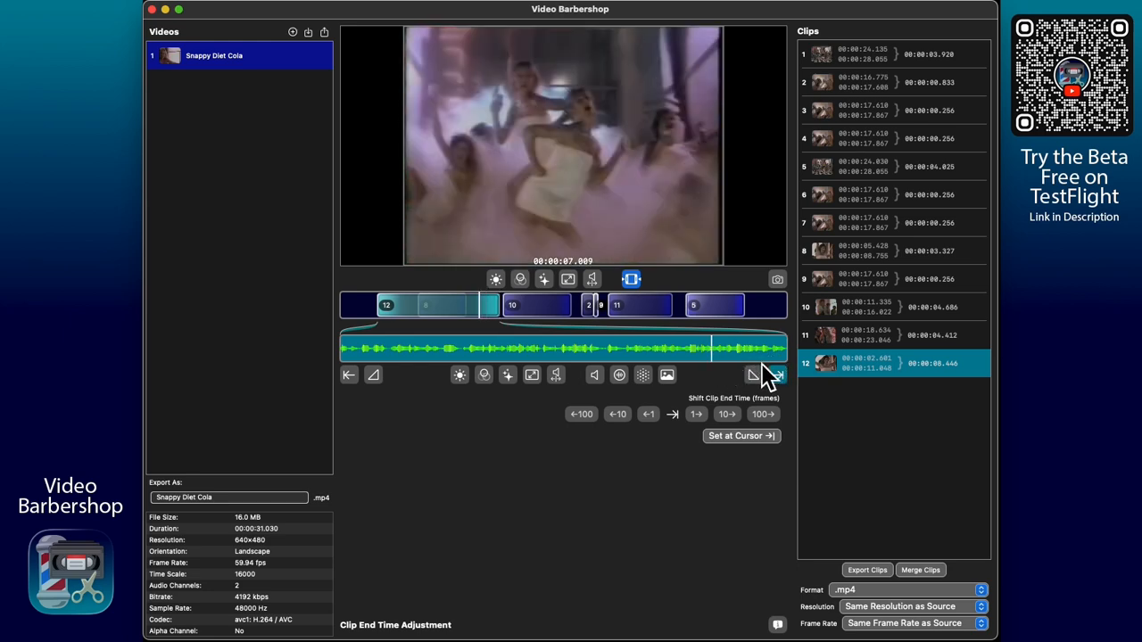
{"action": "left_click", "coordinate": [698, 414]}
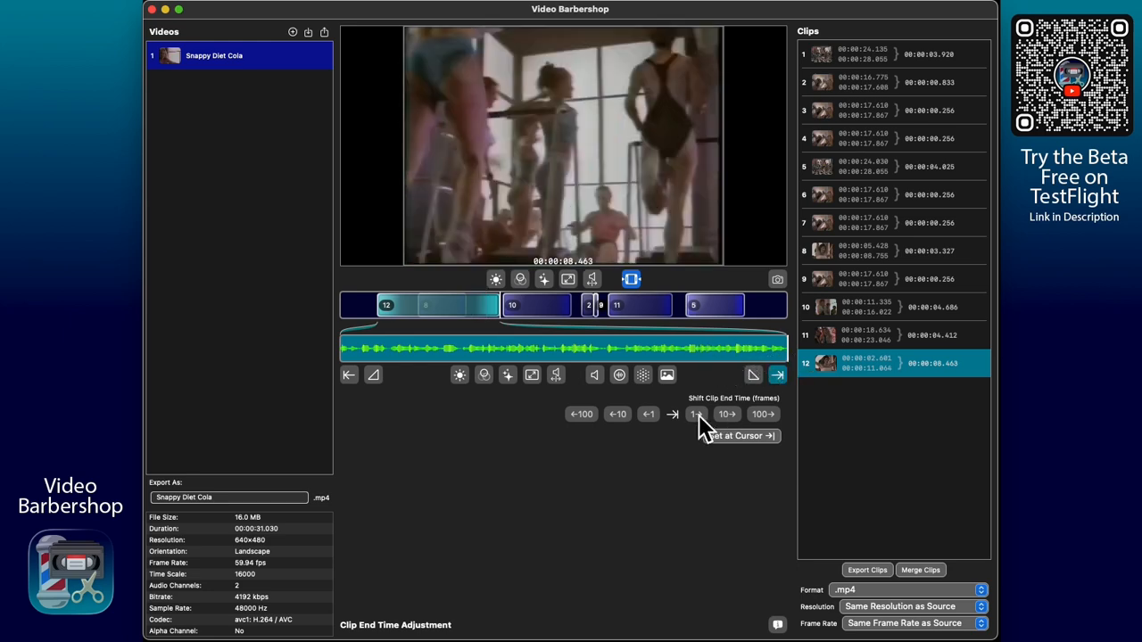
{"action": "left_click", "coordinate": [697, 414]}
{"action": "left_click", "coordinate": [698, 414]}
{"action": "left_click", "coordinate": [749, 351]}
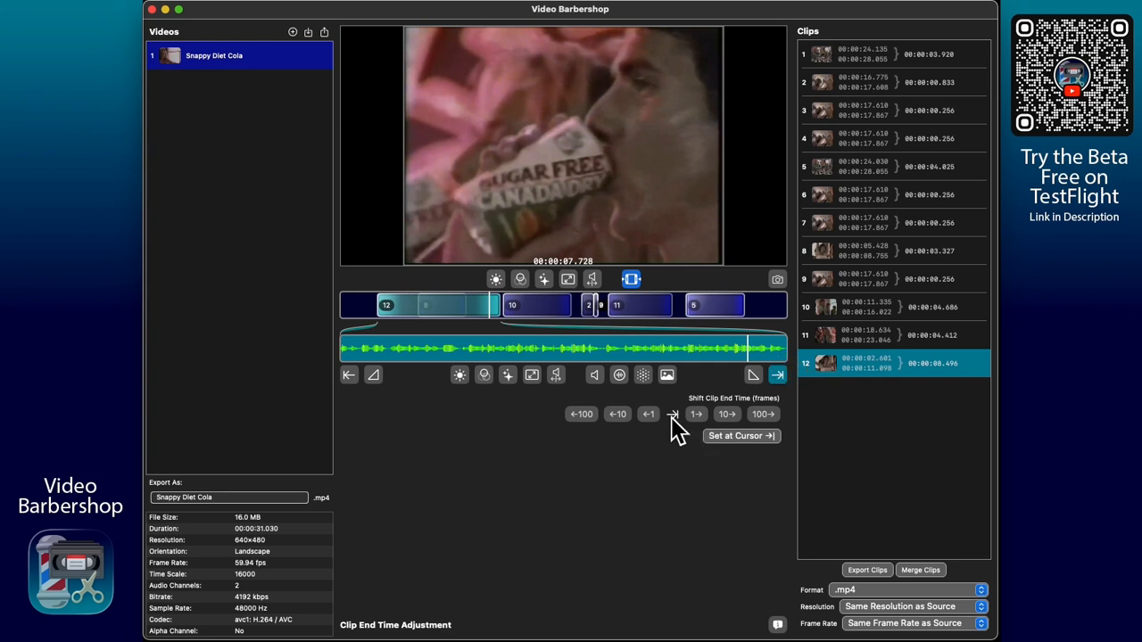
{"action": "left_click", "coordinate": [729, 416]}
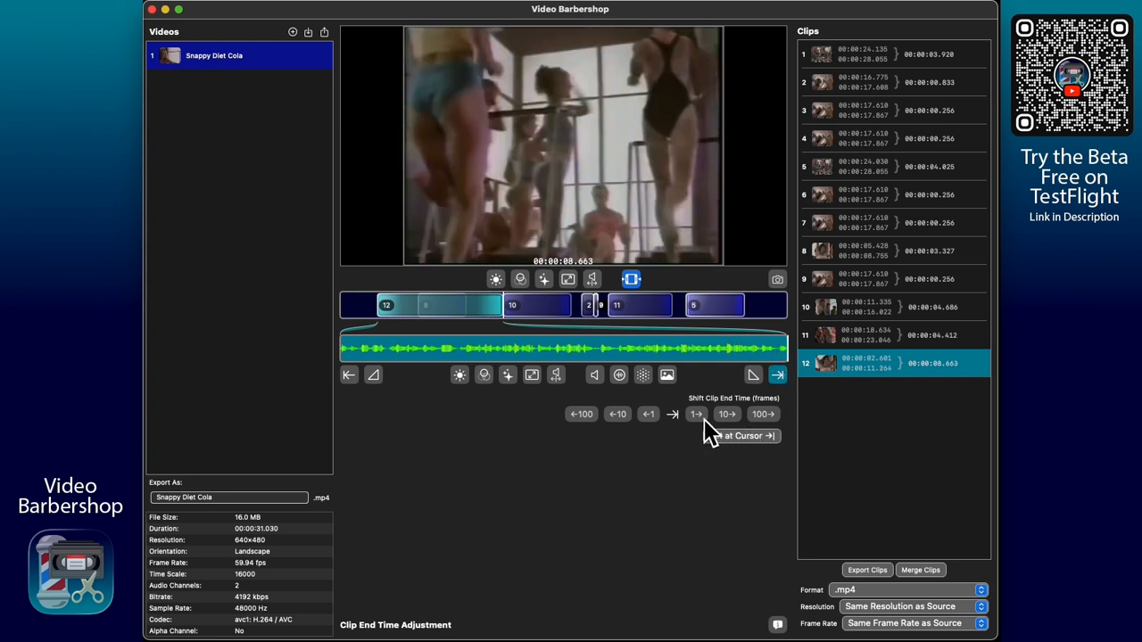
{"action": "left_click", "coordinate": [700, 417]}
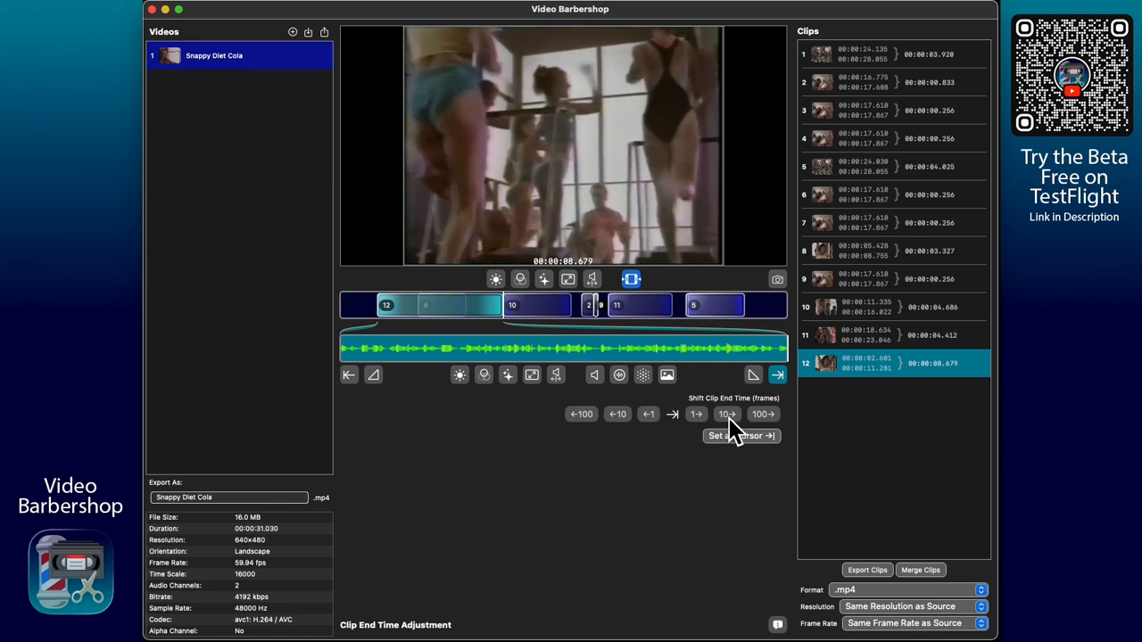
{"action": "left_click", "coordinate": [729, 416]}
{"action": "mouse_move", "coordinate": [531, 143]}
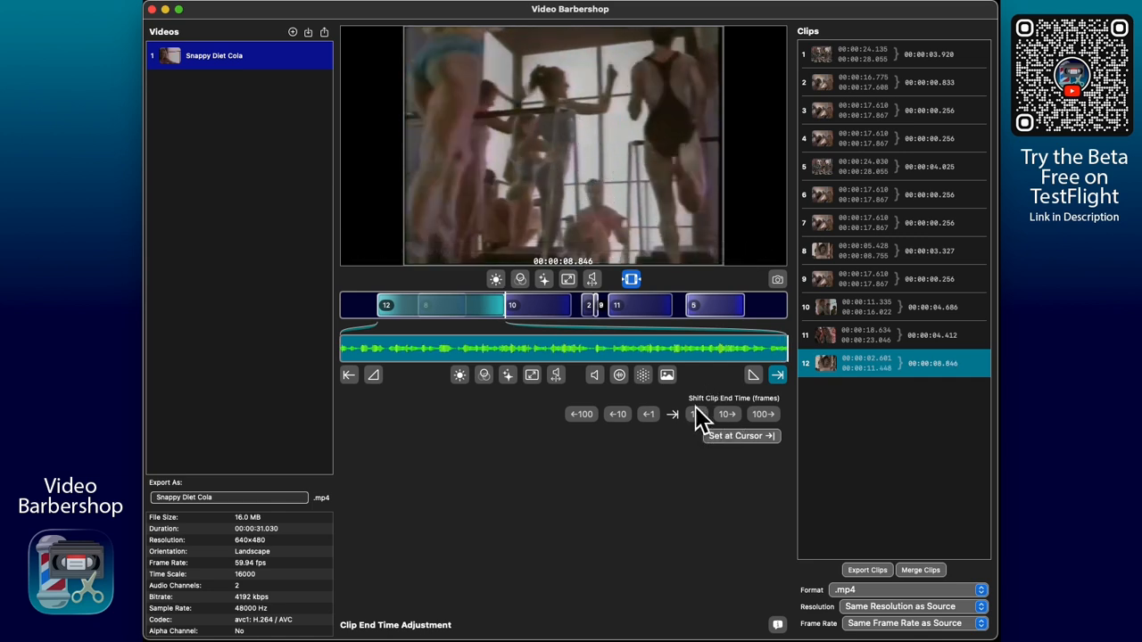
Set clip 12's end time at the cursor at 00:00:07.351 within the clip and shift it one frame earlier to 00:00:09.936
{"action": "mouse_move", "coordinate": [738, 355]}
{"action": "left_mouse_down"}
{"action": "mouse_move", "coordinate": [703, 359]}
{"action": "mouse_move", "coordinate": [716, 356]}
{"action": "left_mouse_up"}
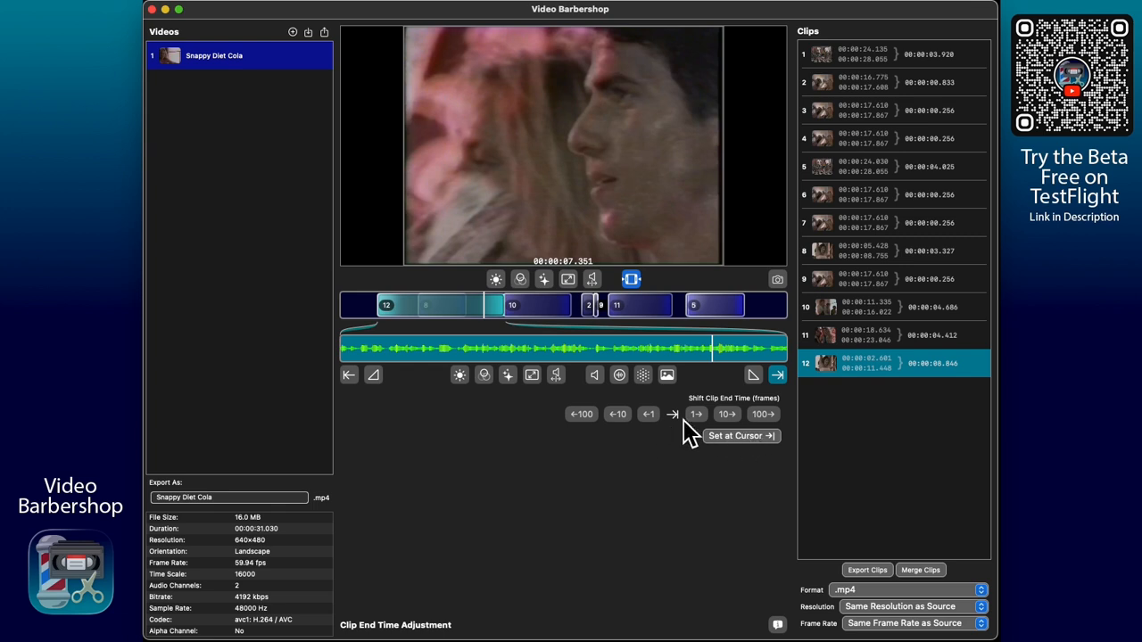
{"action": "left_click", "coordinate": [728, 437]}
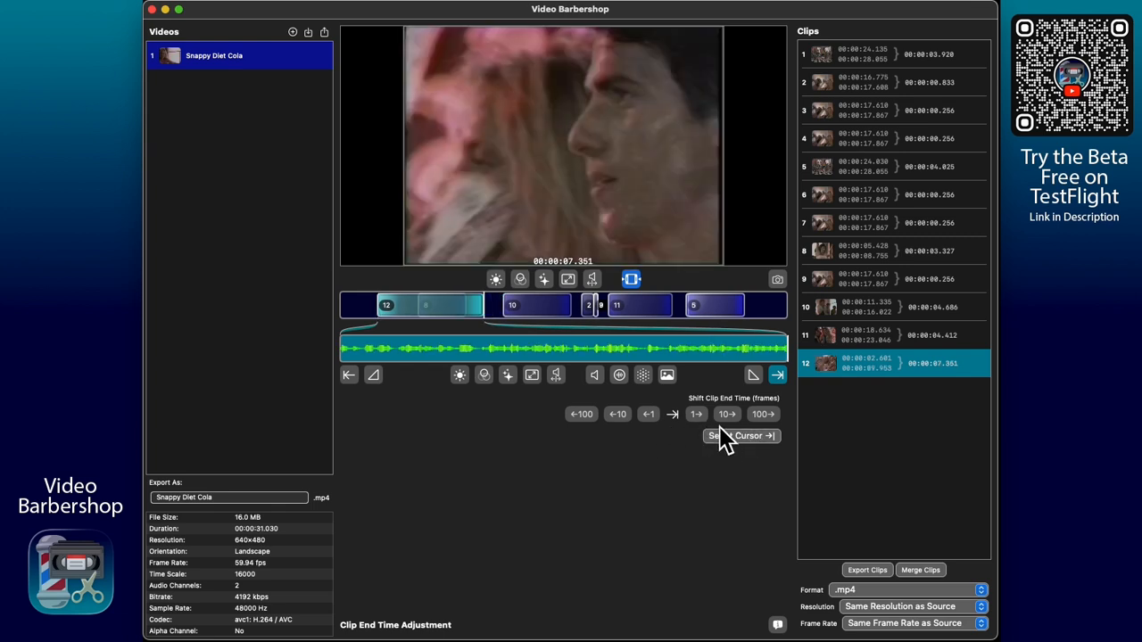
{"action": "left_click", "coordinate": [656, 418]}
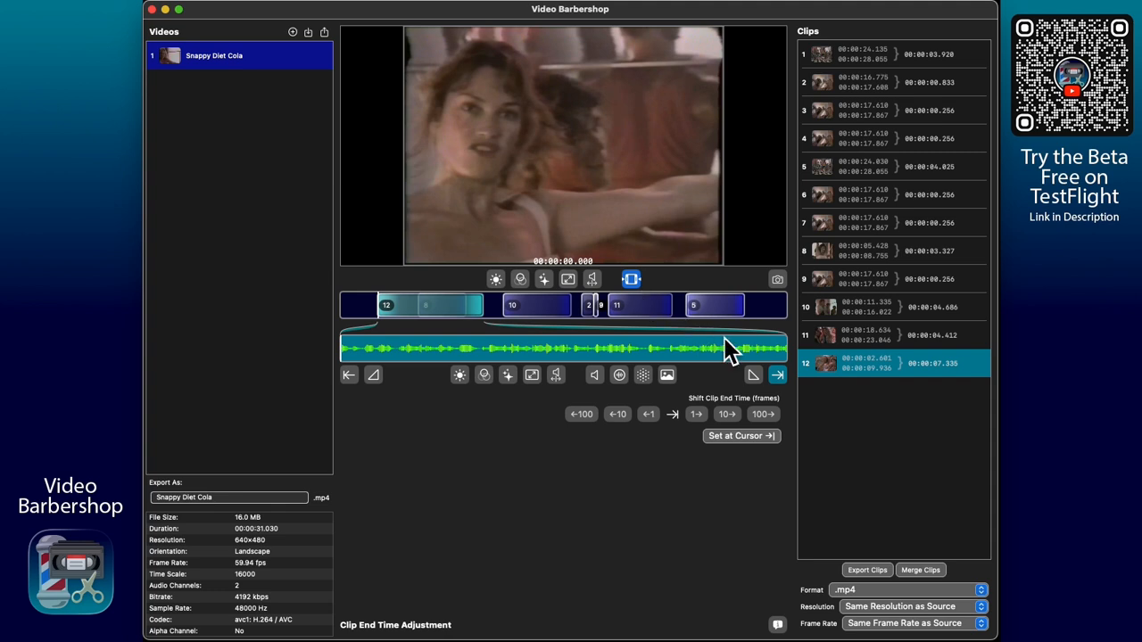
Return to clipping the full video and scrub its timeline back to 00:00:07.089
{"action": "mouse_move", "coordinate": [879, 197]}
{"action": "left_click", "coordinate": [638, 280]}
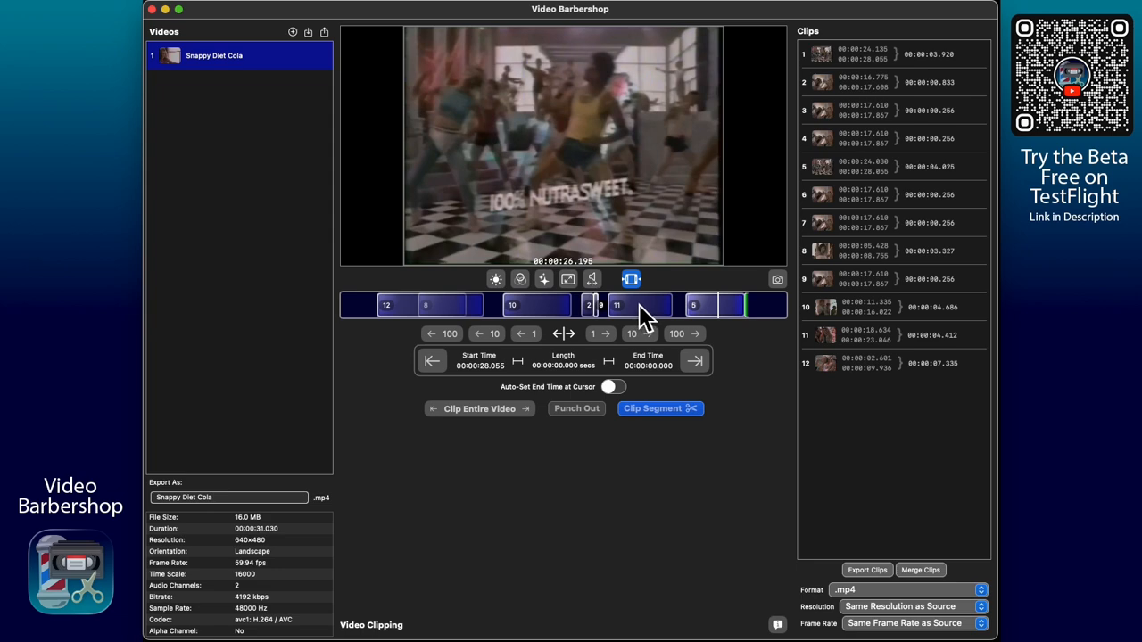
{"action": "left_click_drag", "start_coordinate": [641, 304], "coordinate": [405, 306]}
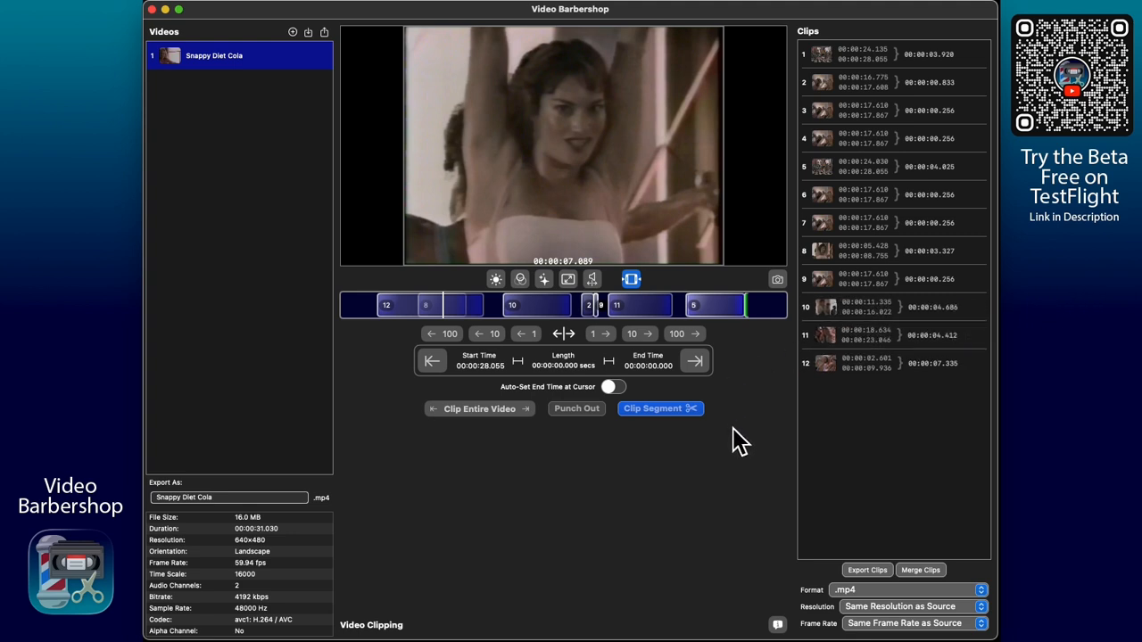
Open the Video Clipping help, read the clip segment instructions and keyboard shortcuts, and close it
{"action": "left_click", "coordinate": [777, 625]}
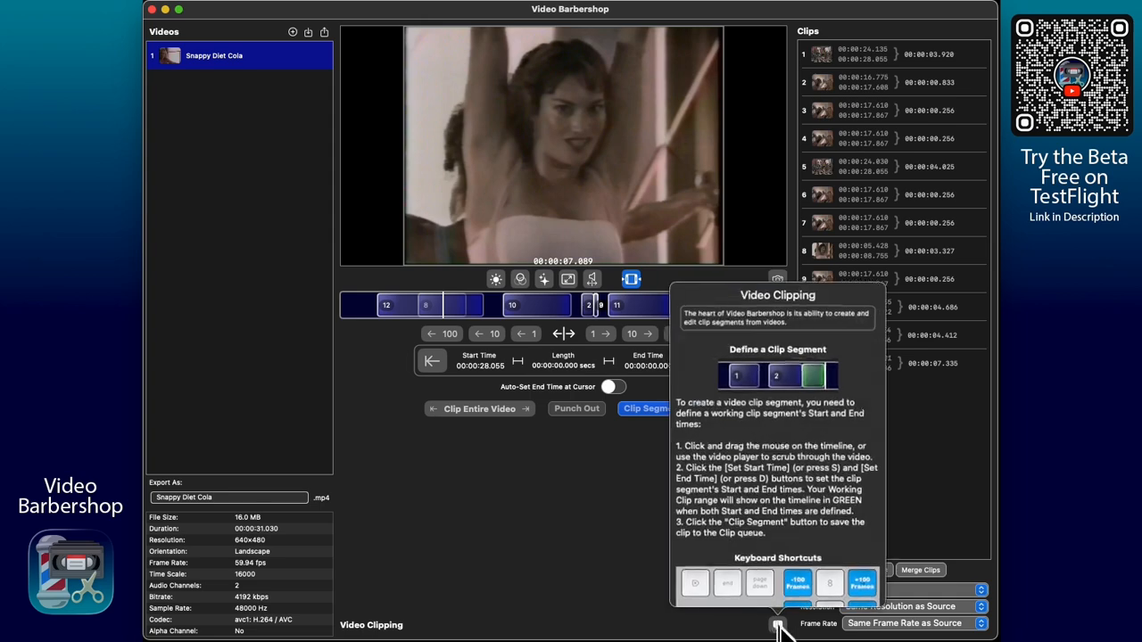
{"action": "scroll", "coordinate": [750, 396], "scroll_direction": "down", "scroll_amount": 5}
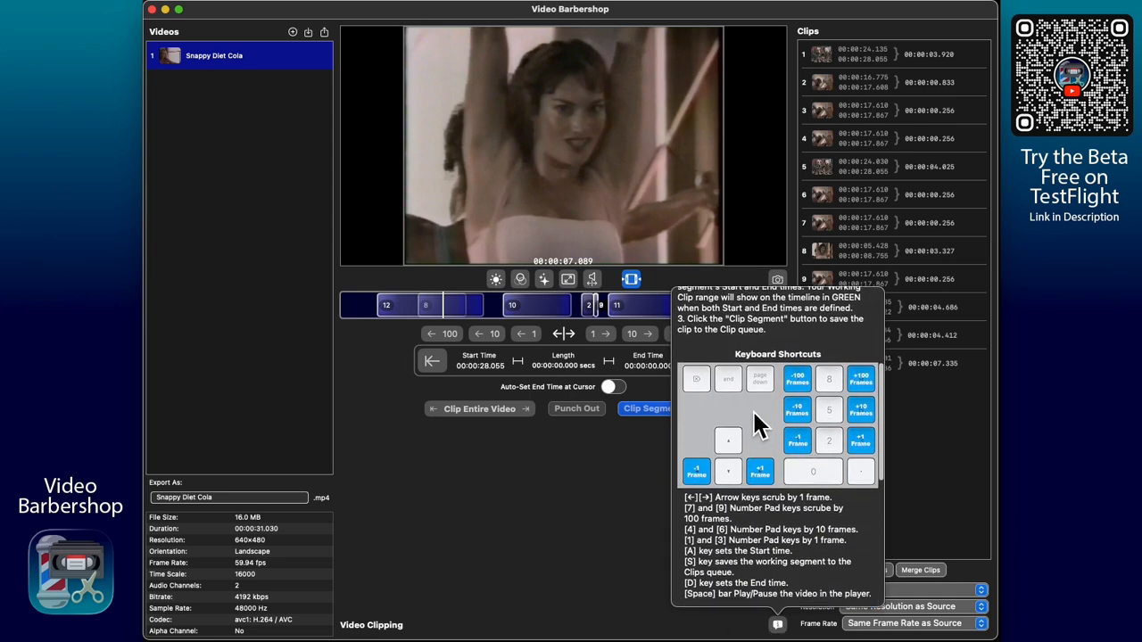
{"action": "scroll", "coordinate": [753, 410], "scroll_direction": "down", "scroll_amount": 6}
{"action": "scroll", "coordinate": [757, 428], "scroll_direction": "up", "scroll_amount": 15}
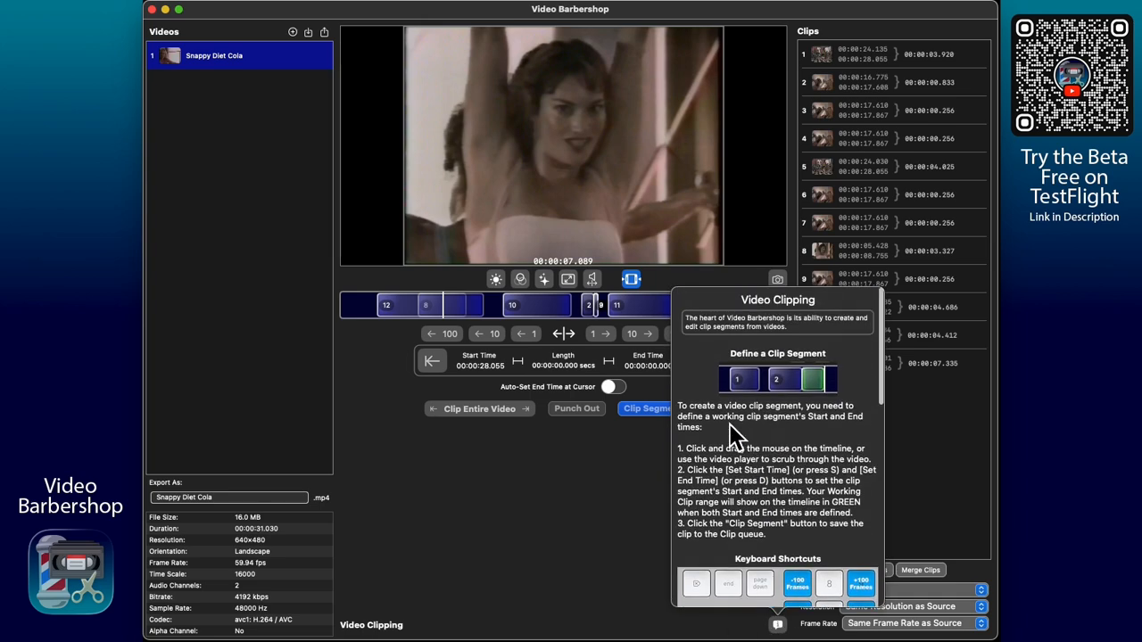
{"action": "left_click", "coordinate": [584, 596]}
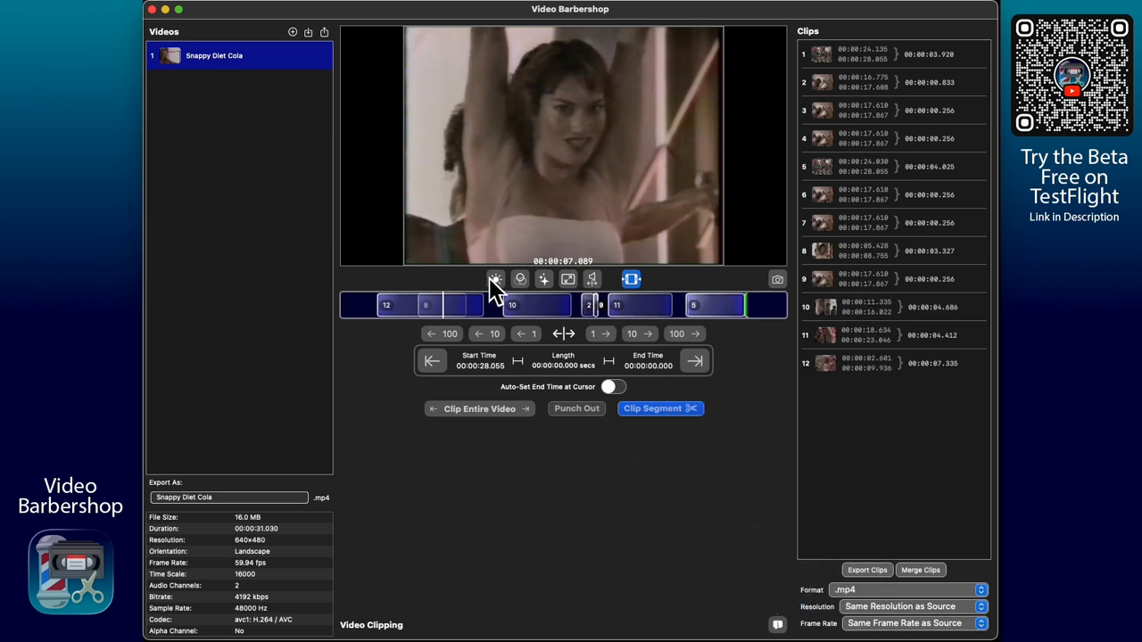
Switch to the Brightness & Contrast adjustments, read their help on the histogram, entire-video effect and Pro Tip, and close it
{"action": "left_click", "coordinate": [543, 282]}
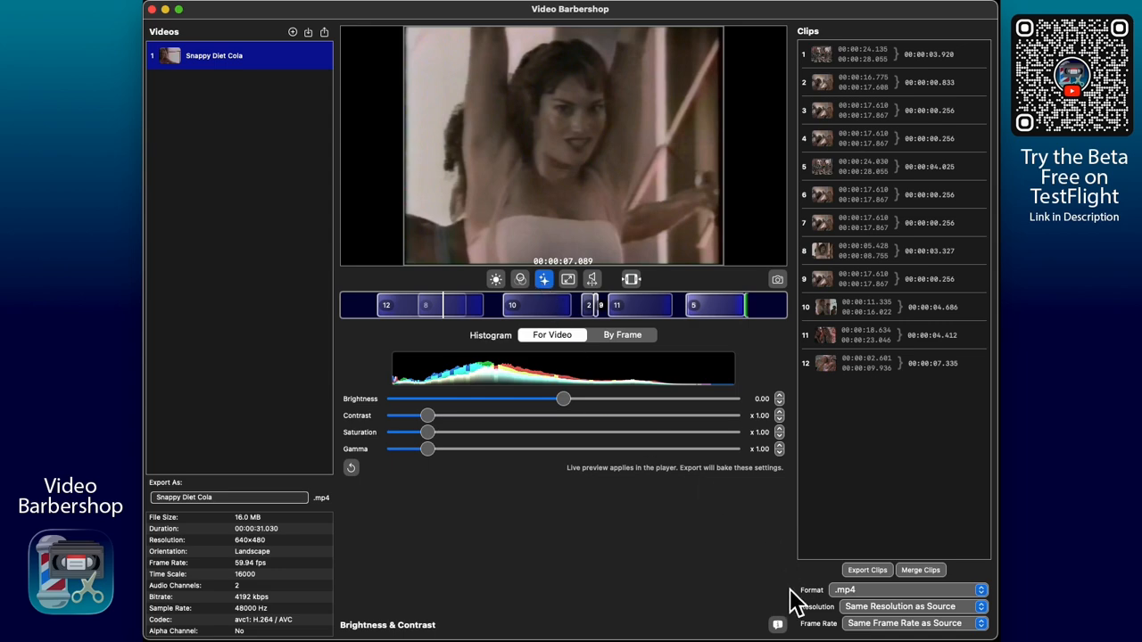
{"action": "left_click", "coordinate": [777, 624]}
{"action": "scroll", "coordinate": [773, 455], "scroll_direction": "down", "scroll_amount": 5}
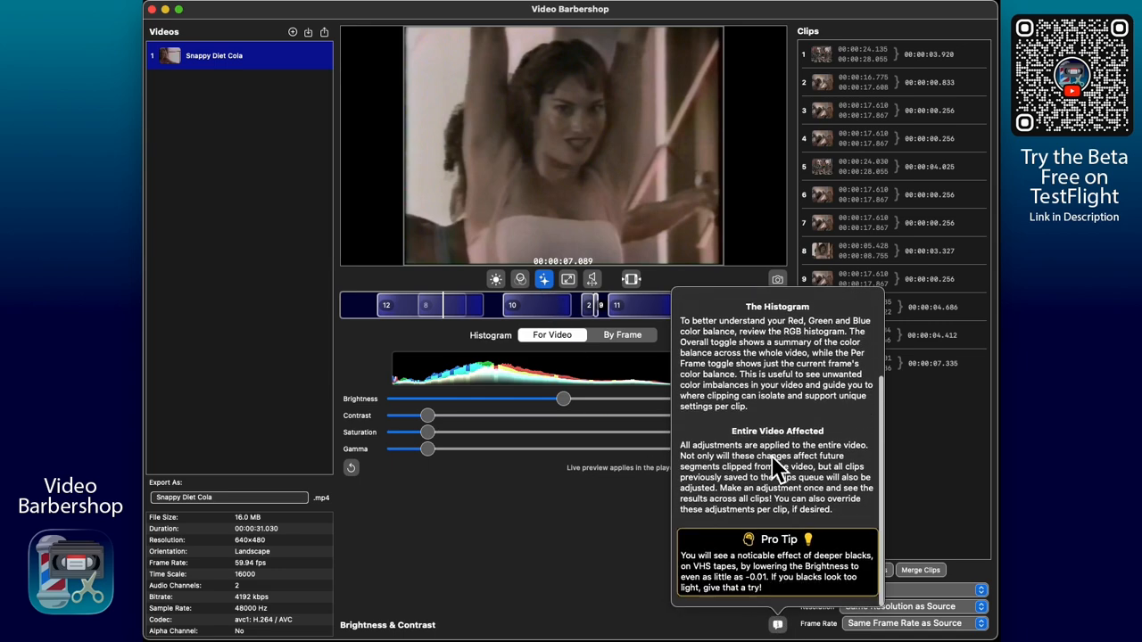
{"action": "scroll", "coordinate": [729, 526], "scroll_direction": "up", "scroll_amount": 5}
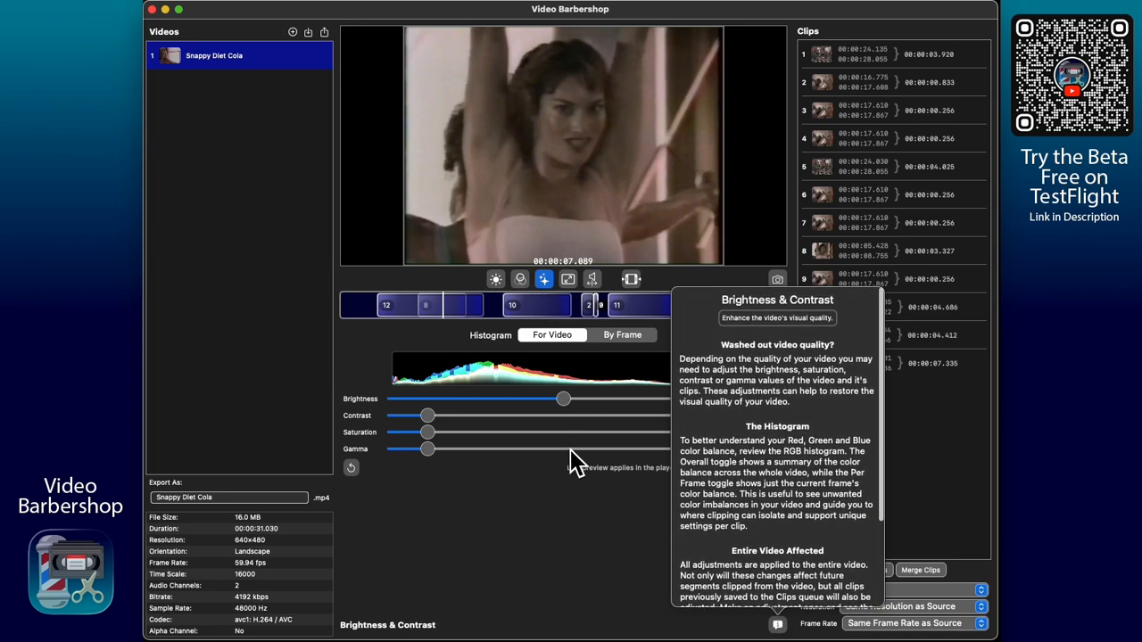
{"action": "left_click", "coordinate": [613, 540]}
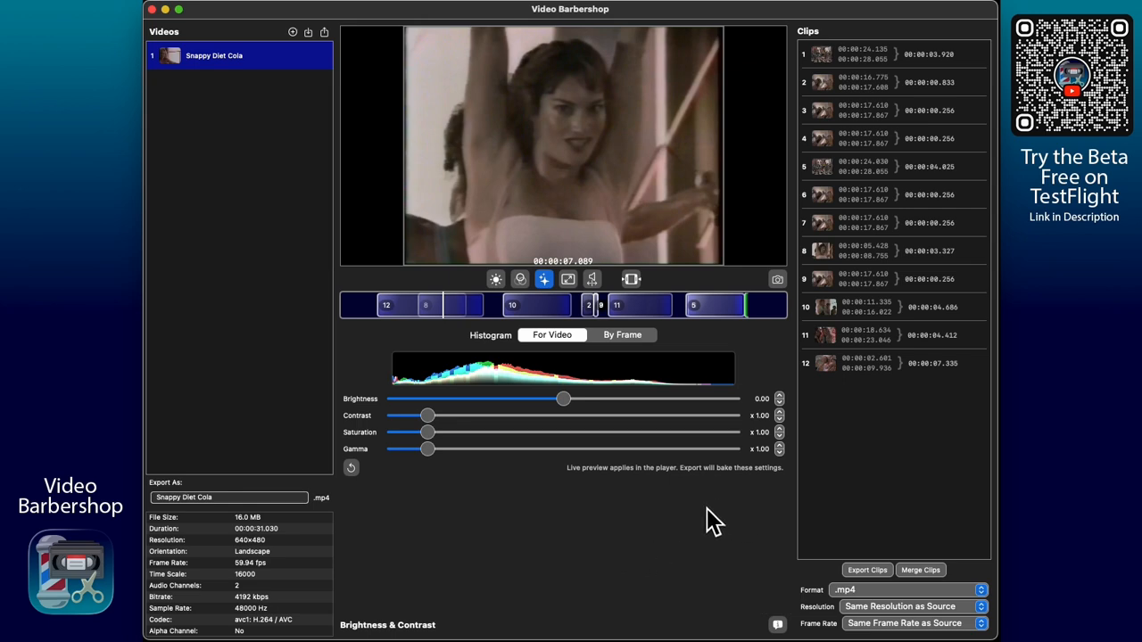
{"action": "left_click", "coordinate": [777, 624]}
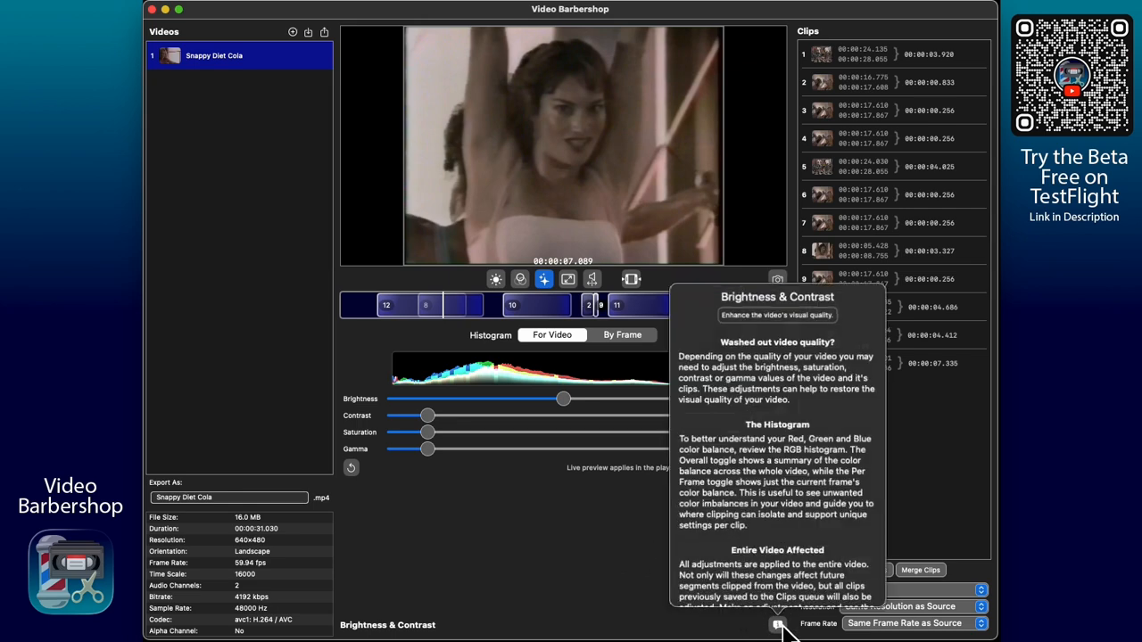
{"action": "scroll", "coordinate": [767, 485], "scroll_direction": "down", "scroll_amount": 3}
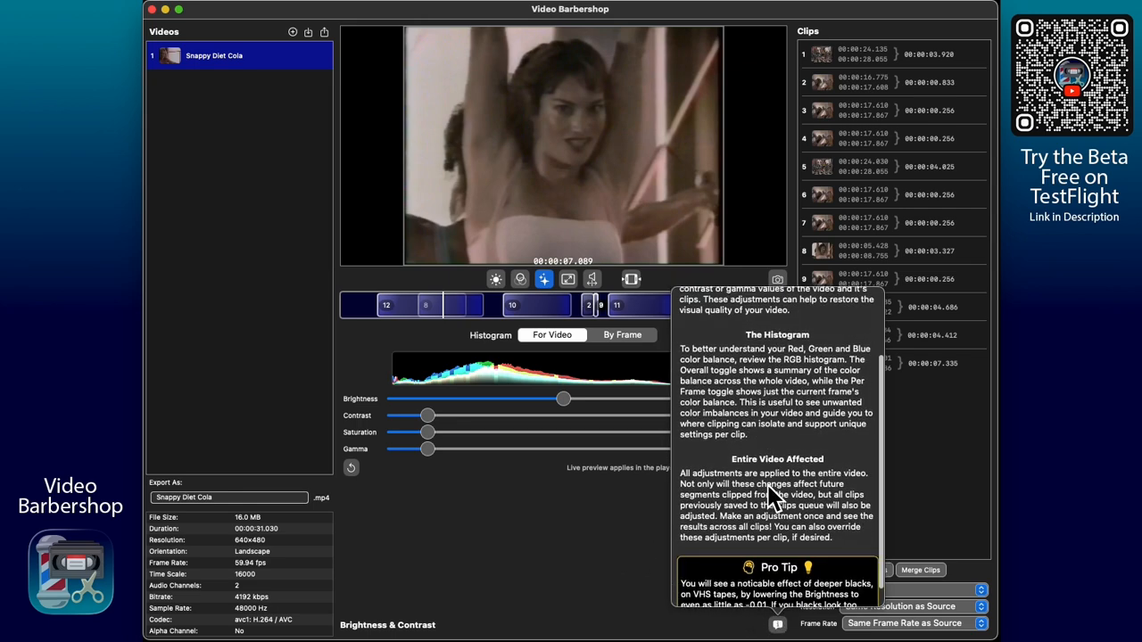
{"action": "scroll", "coordinate": [767, 485], "scroll_direction": "up", "scroll_amount": 3}
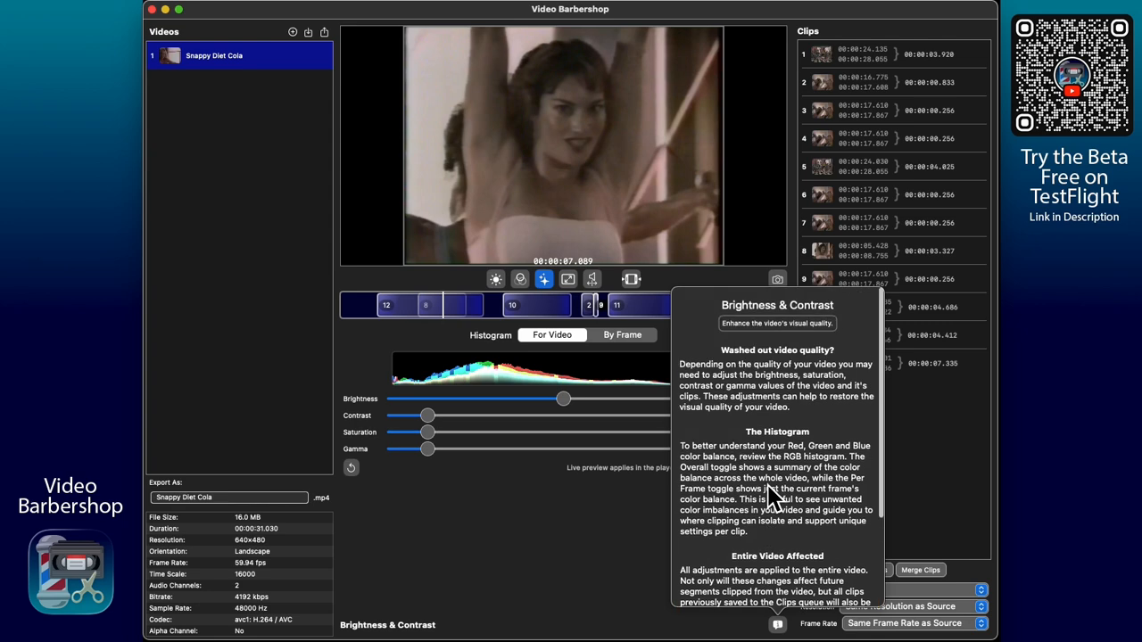
{"action": "left_click", "coordinate": [610, 547]}
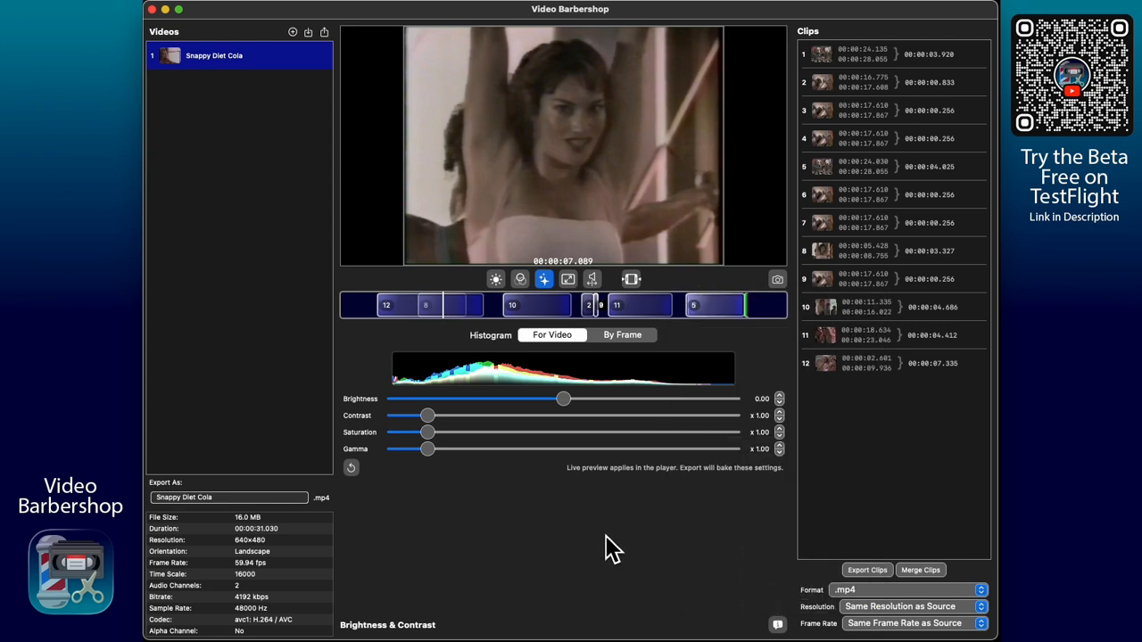